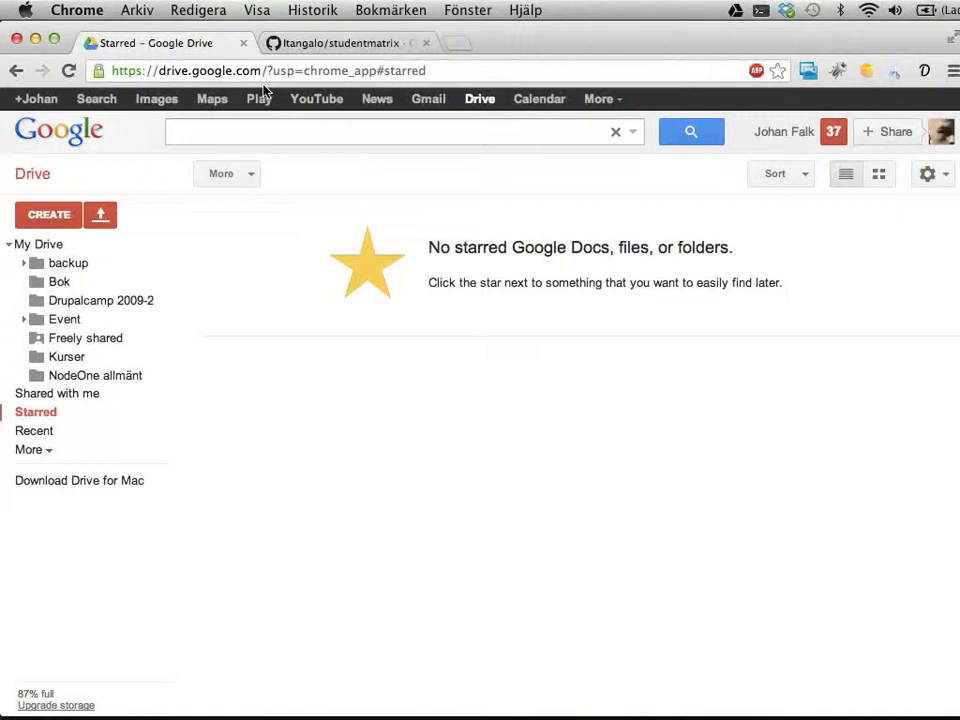
Try to open tinyurl.com/studentmatrix-master in a new browser tab
left_click(317, 44)
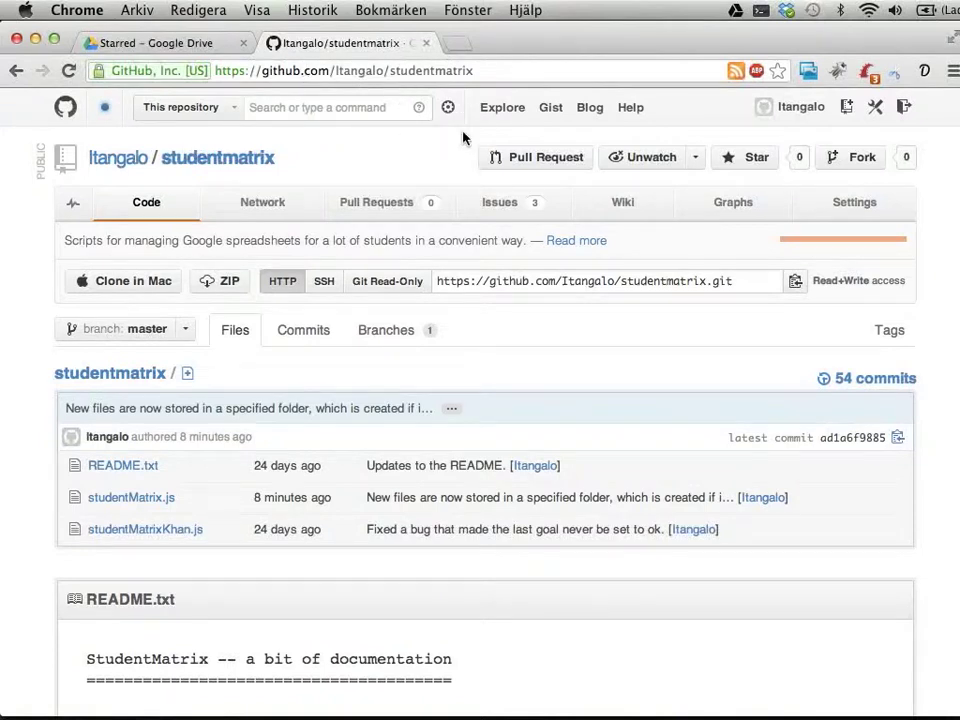
key("super+t")
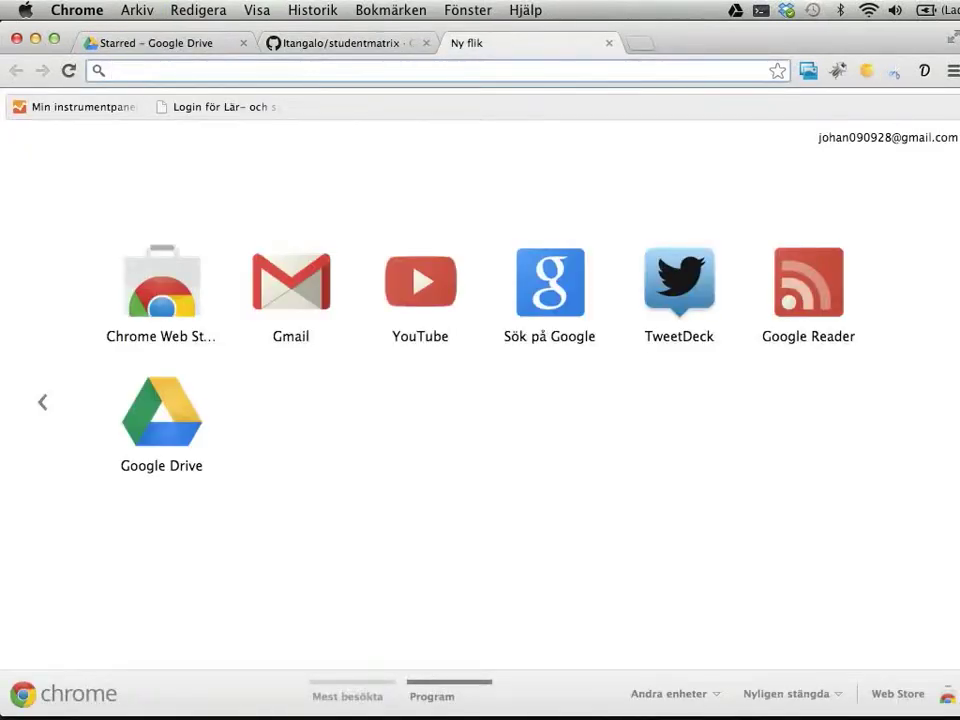
type("tin")
key("Right")
type("/")
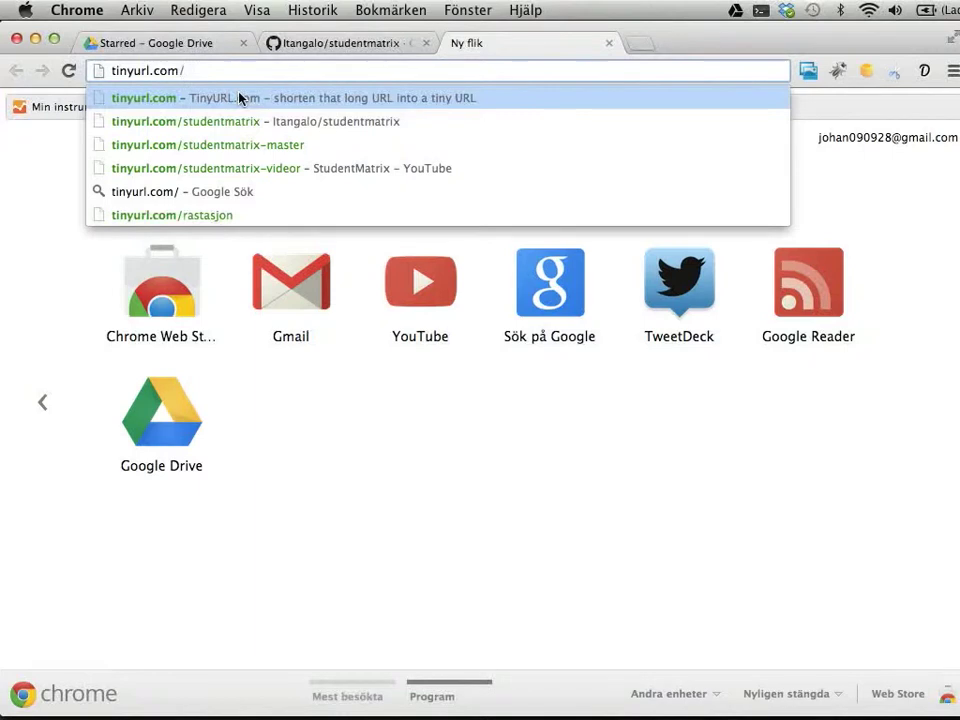
key("Down")
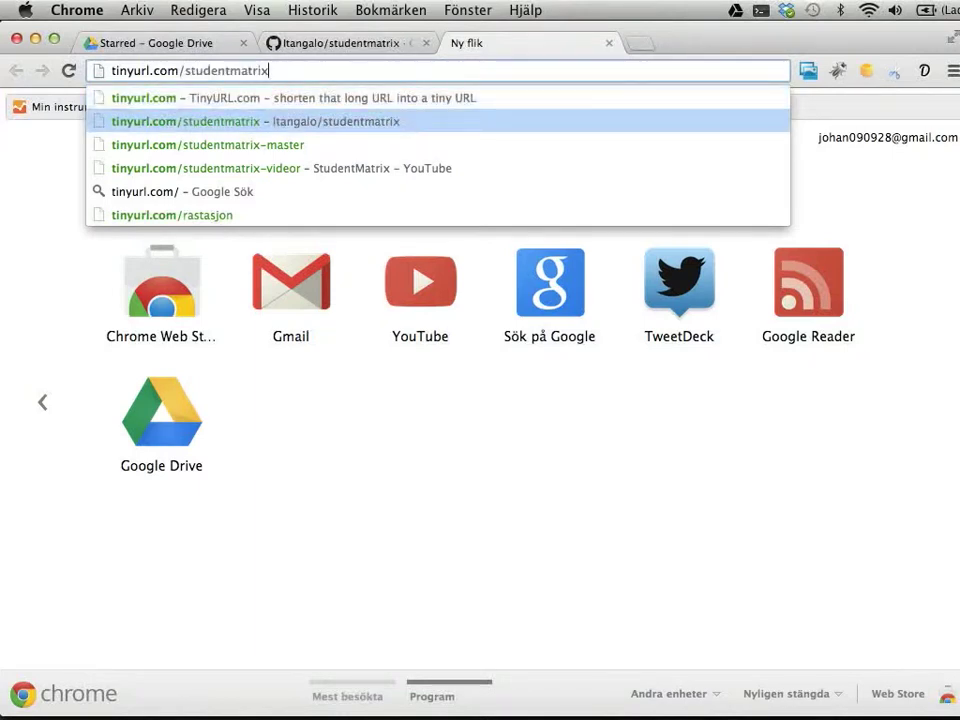
type("-")
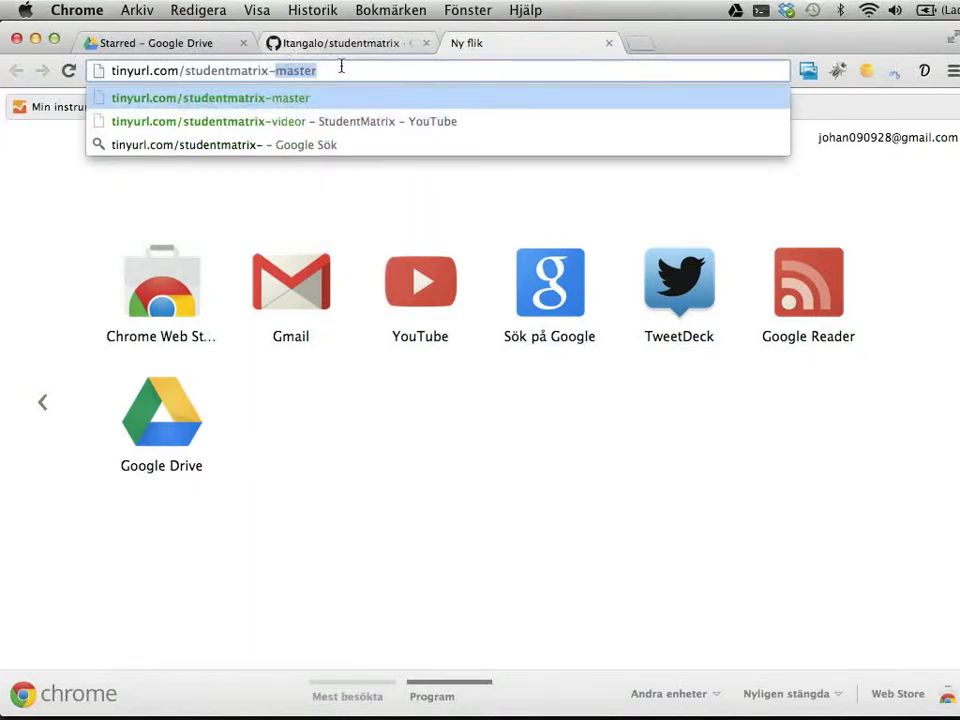
key("Return")
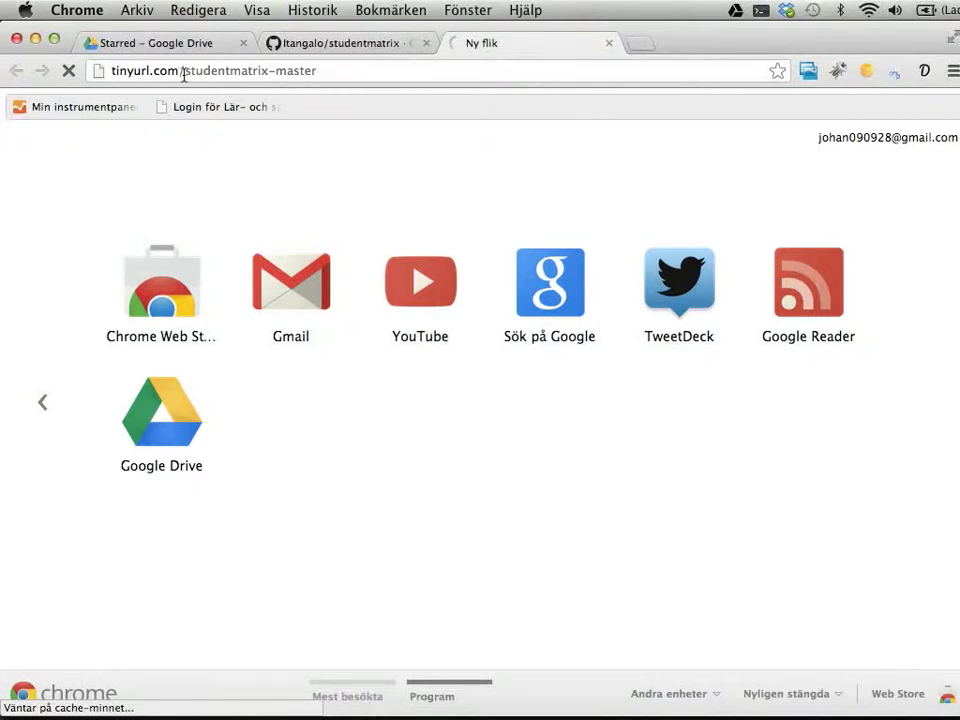
Search Drive for "master", open the StudentMatrix master template spreadsheet, and close the unused tab that is still loading
left_click(174, 40)
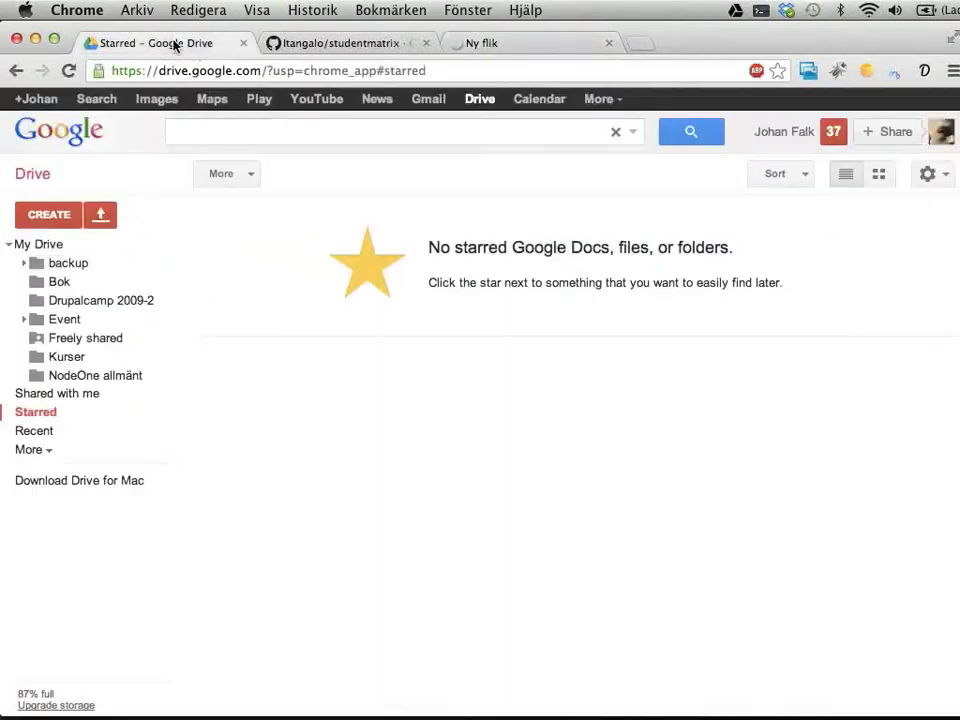
left_click(245, 139)
type("master")
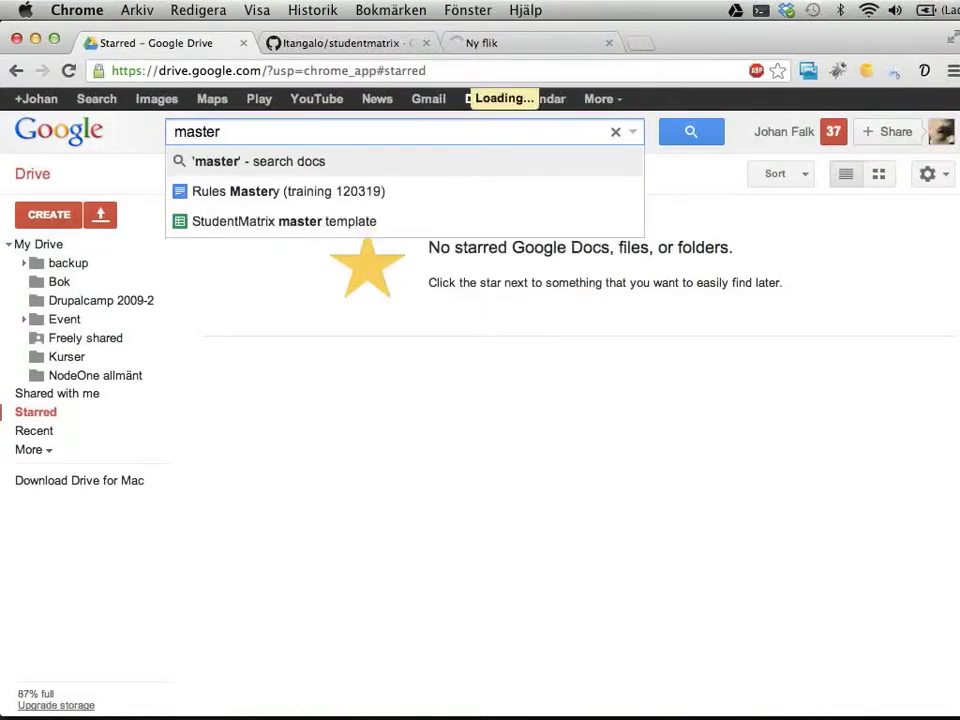
key("Down")
key("Down")
key("Return")
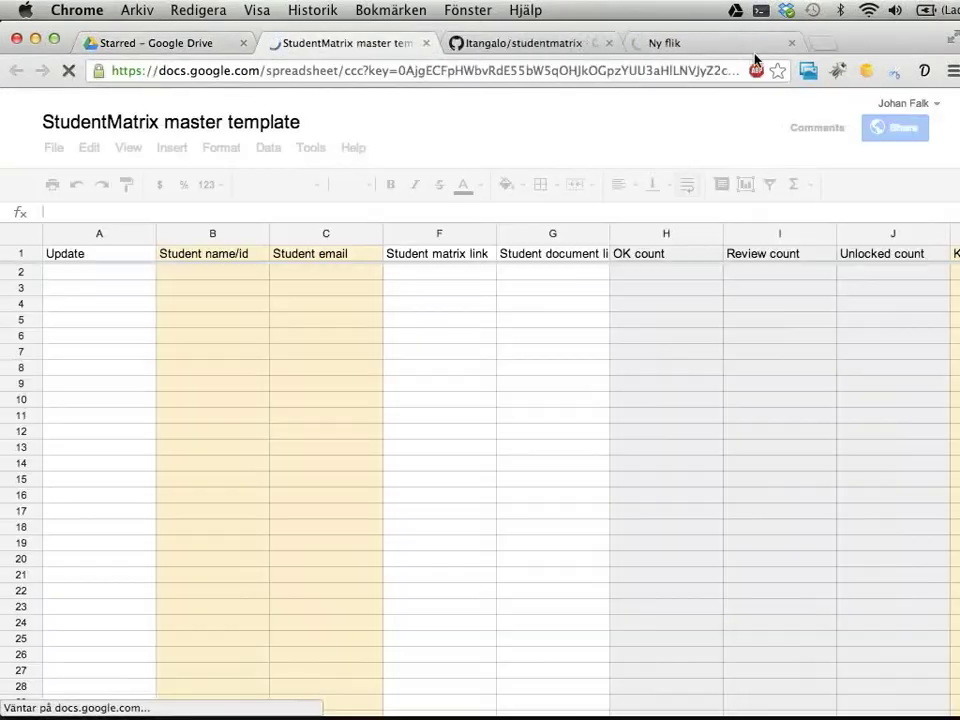
left_click(791, 43)
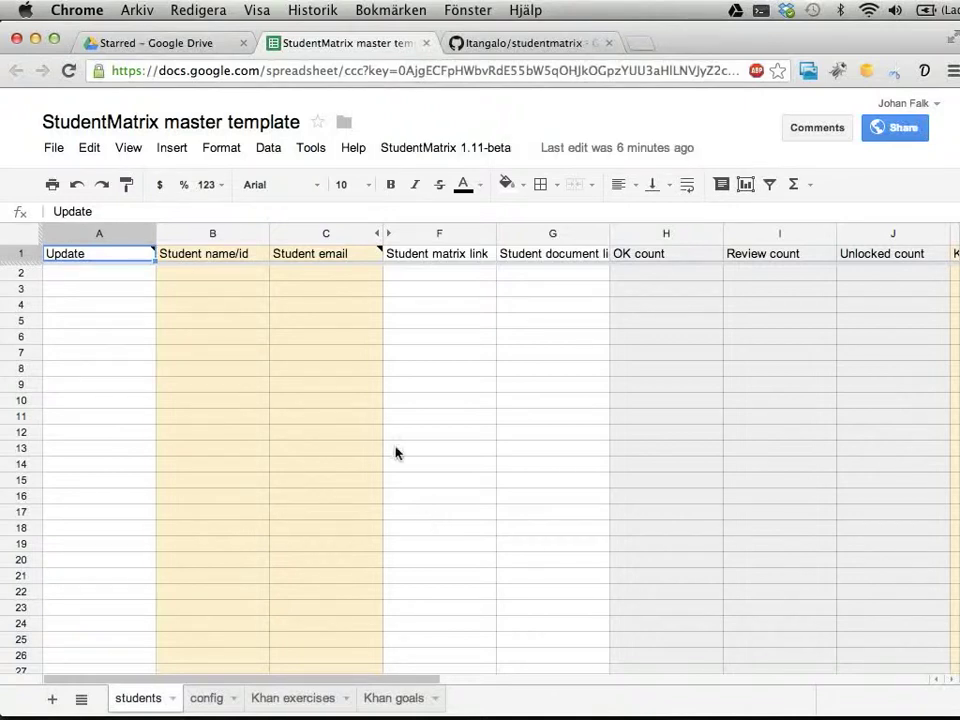
left_click(402, 150)
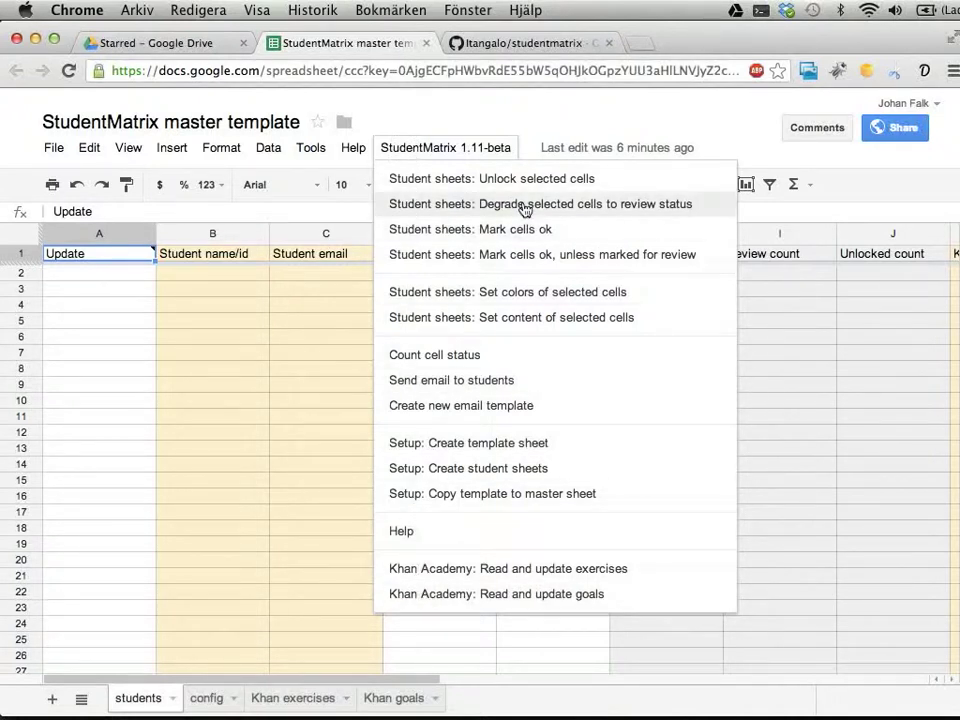
left_click(495, 149)
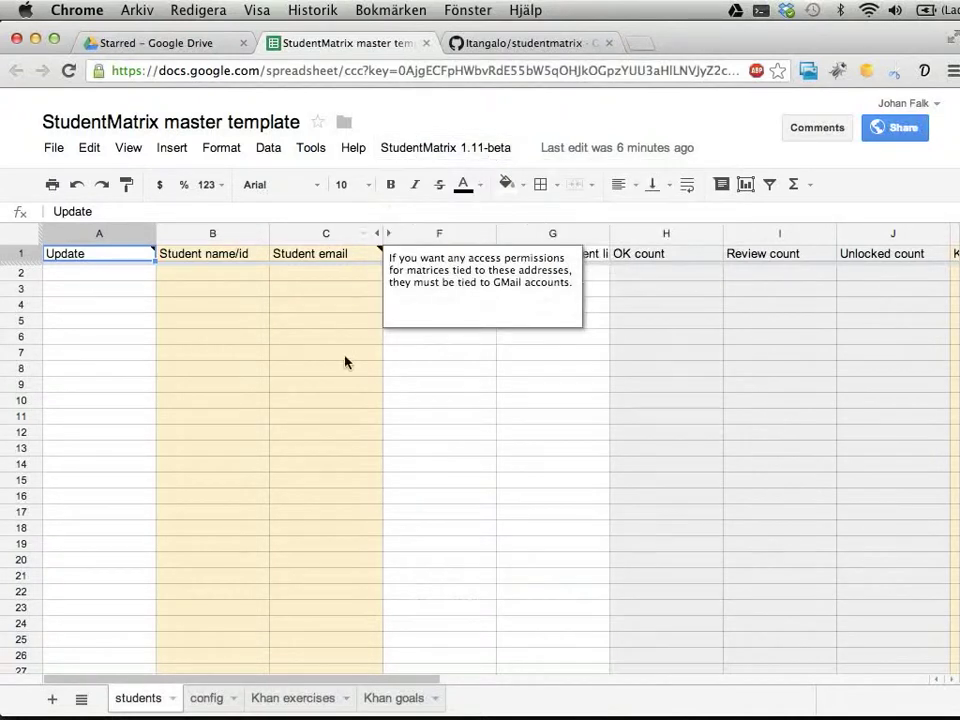
left_click(303, 318)
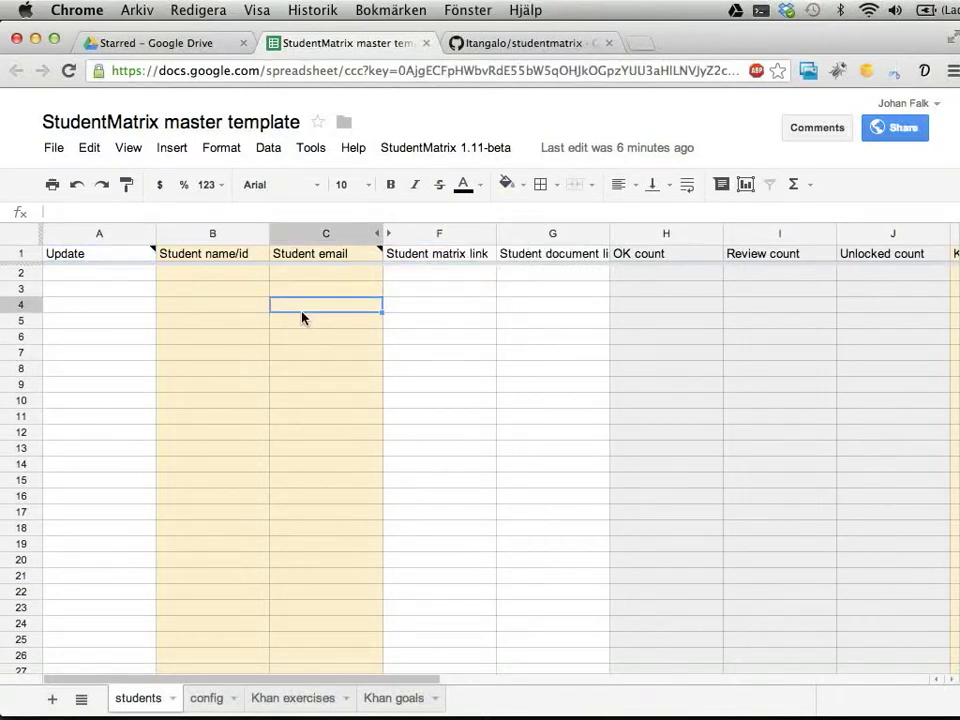
Make a copy of the master template named "Klass abc123" and close the original template
left_click(57, 152)
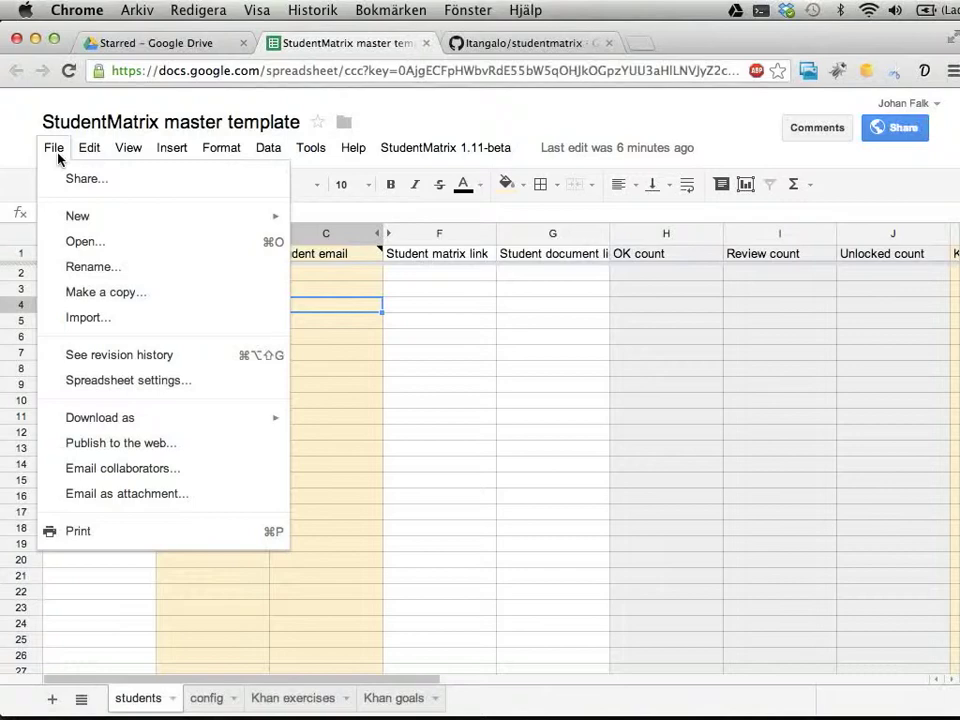
left_click(91, 294)
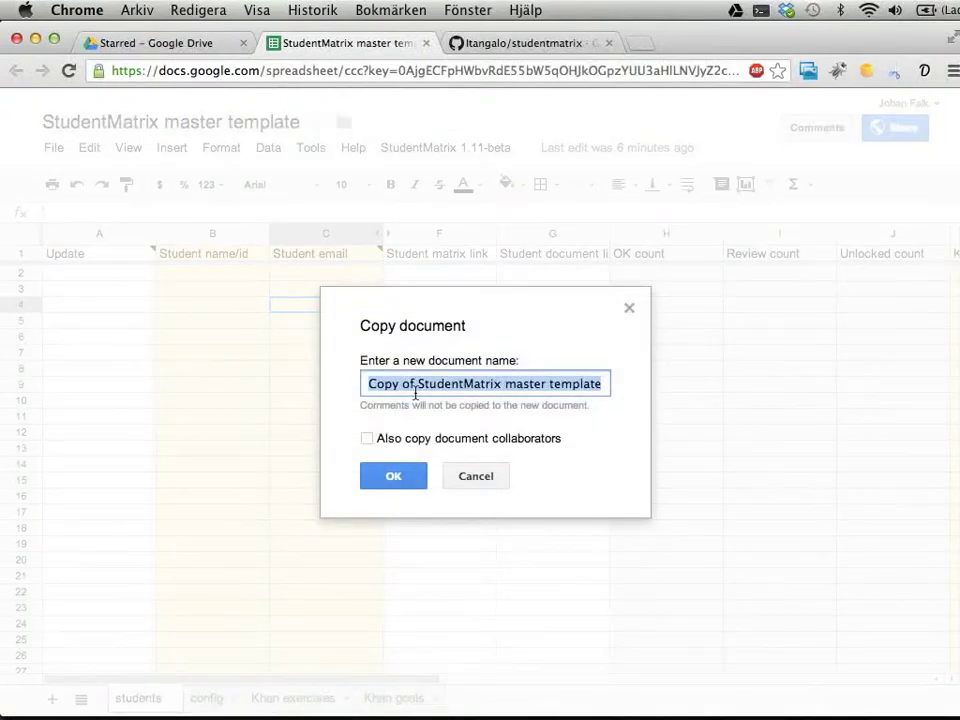
type("Klass abc12")
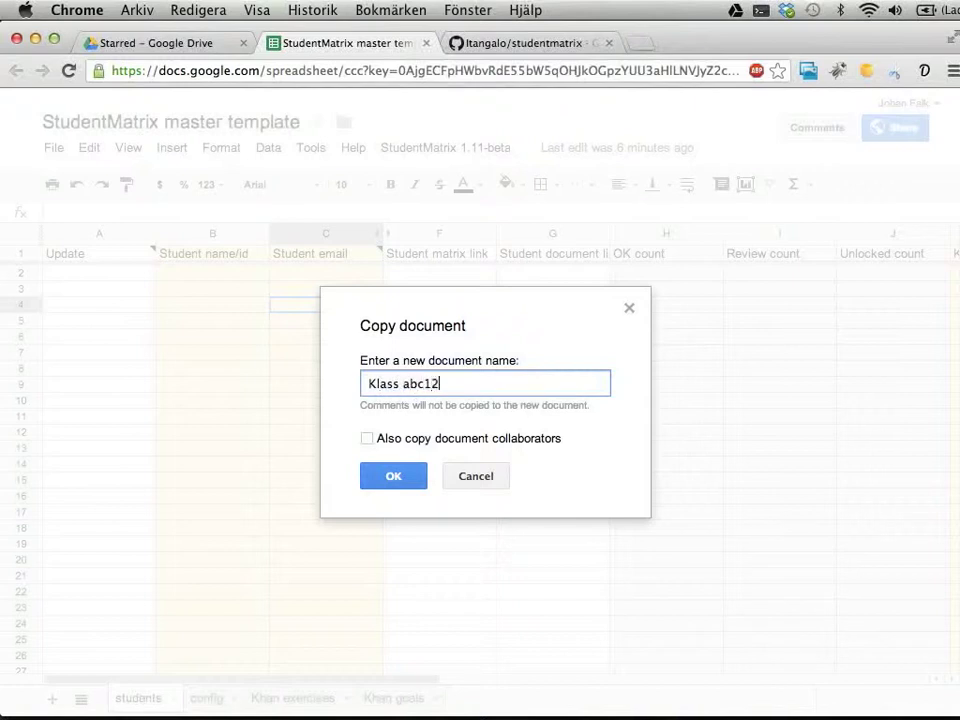
type("3")
left_click(392, 476)
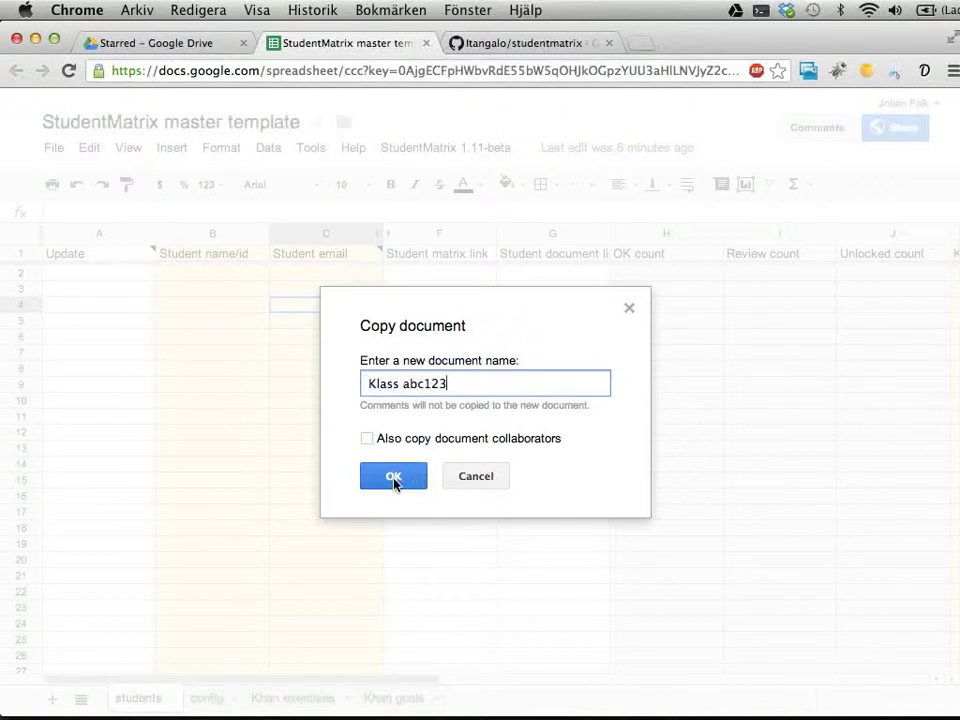
left_click(394, 480)
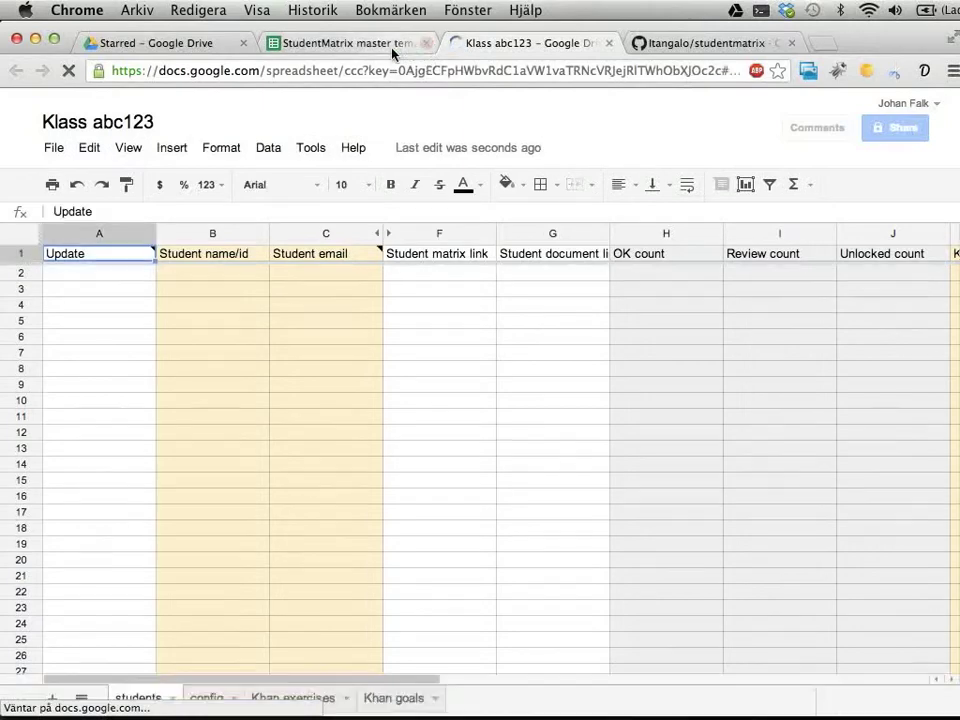
left_click(366, 44)
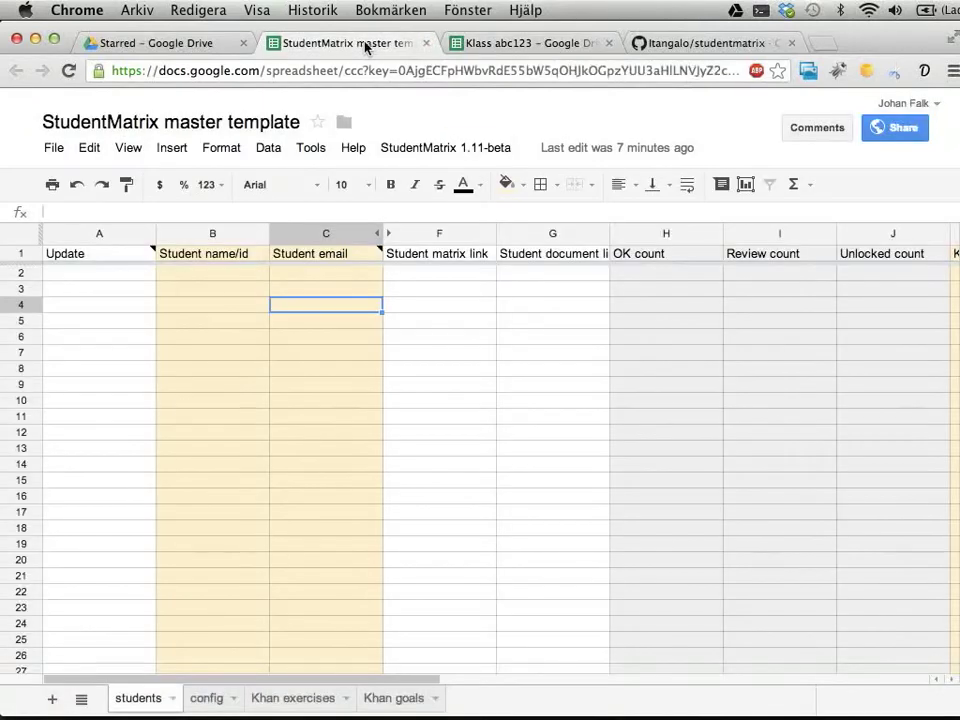
left_click(424, 44)
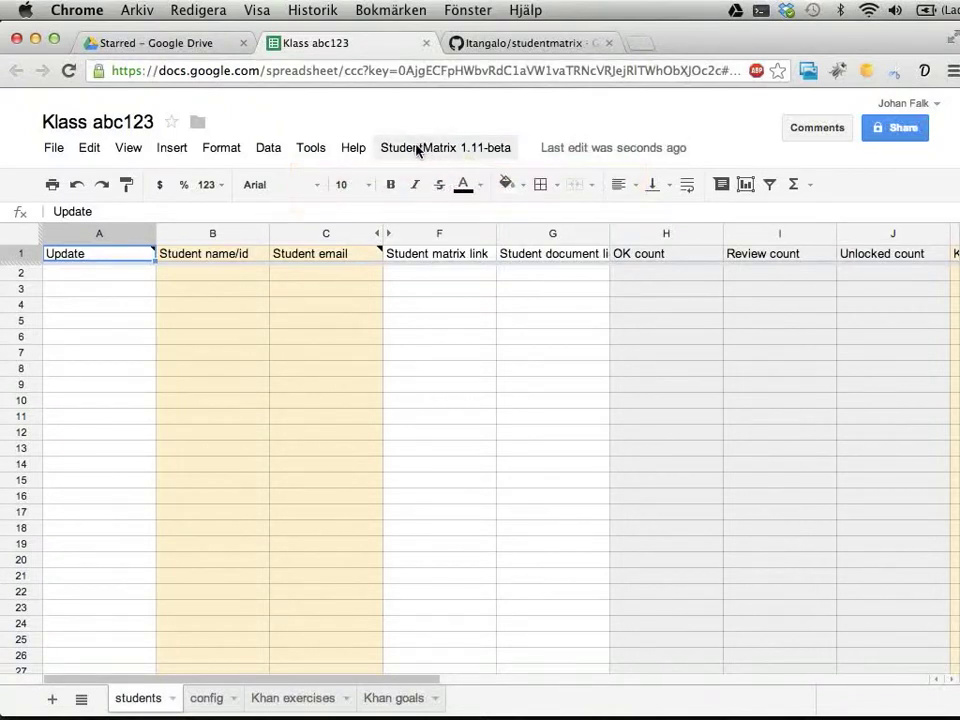
left_click(440, 147)
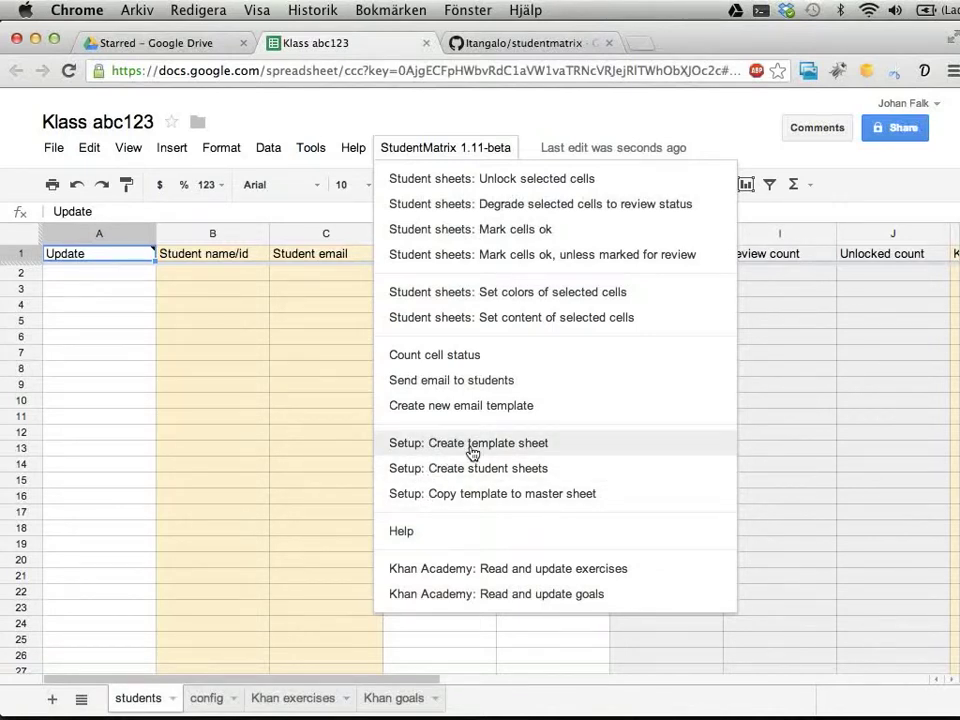
left_click(249, 388)
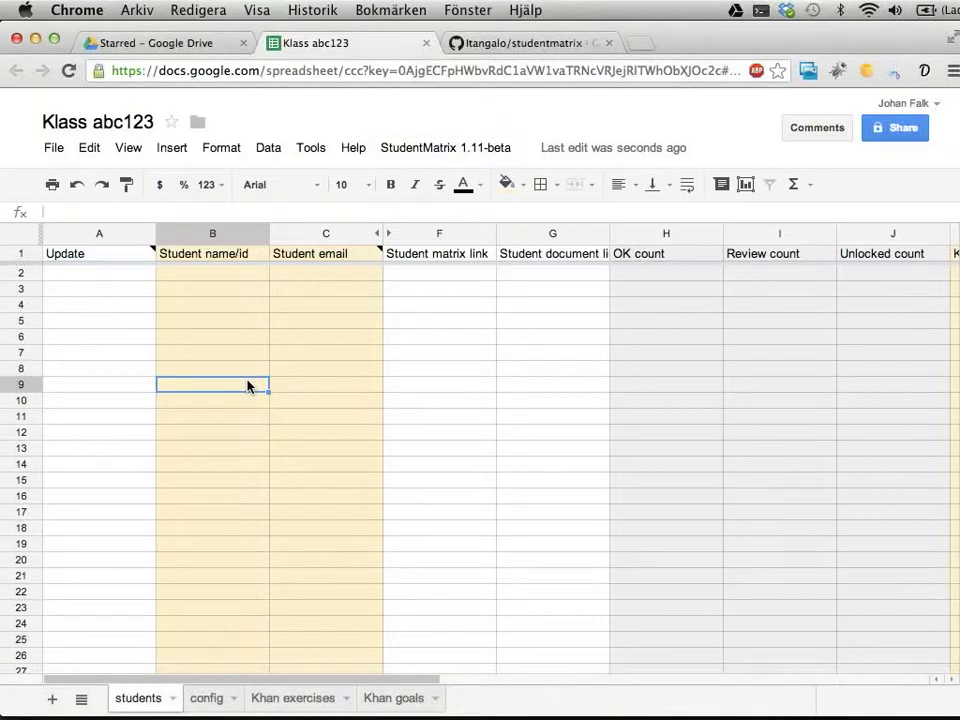
In the config sheet, set the folder to use for this master sheet to "Klass abc123"
left_click(205, 698)
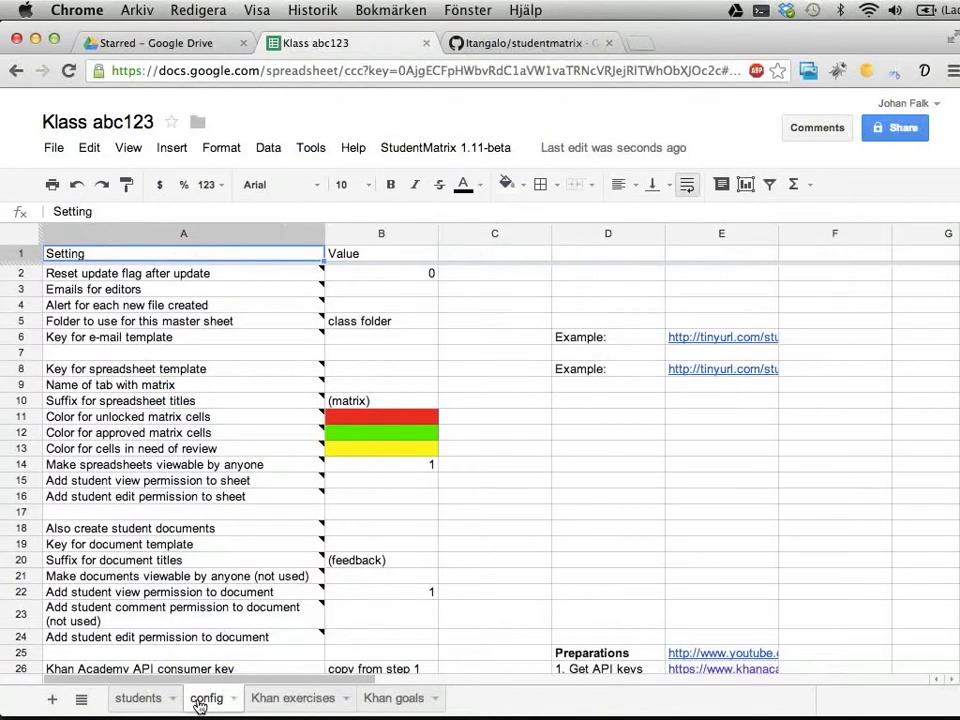
left_click(370, 321)
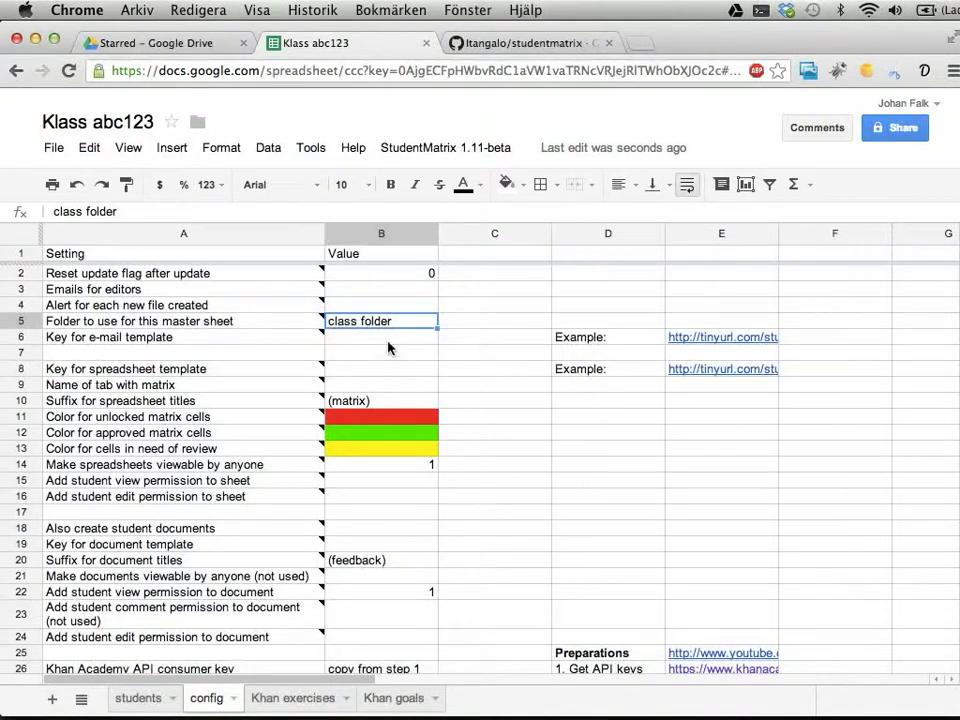
type("Klass ab")
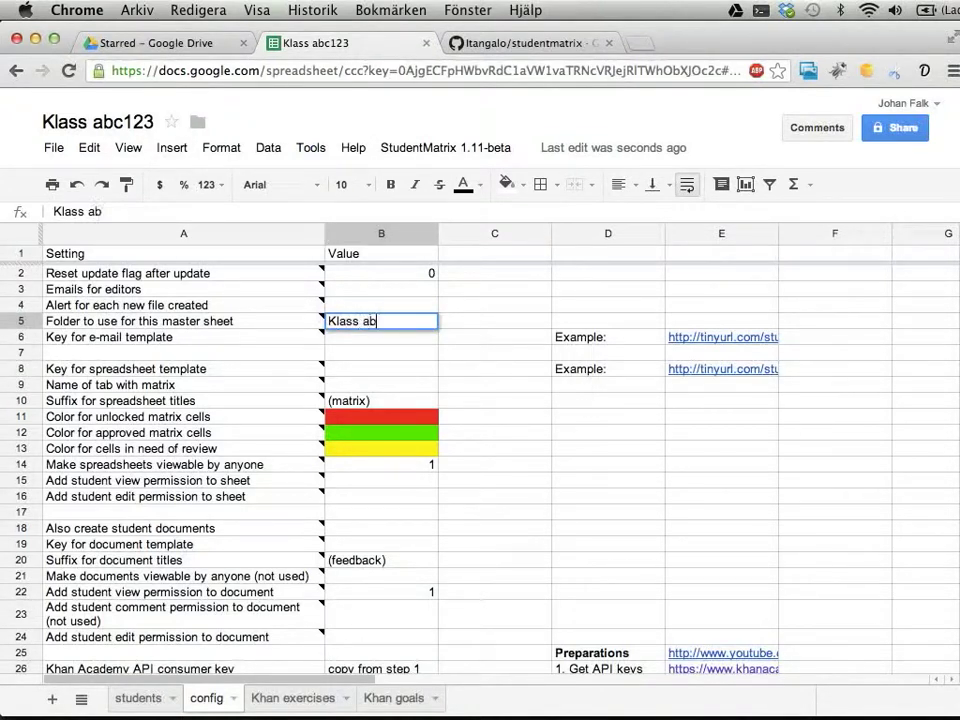
type("c123")
key("Return")
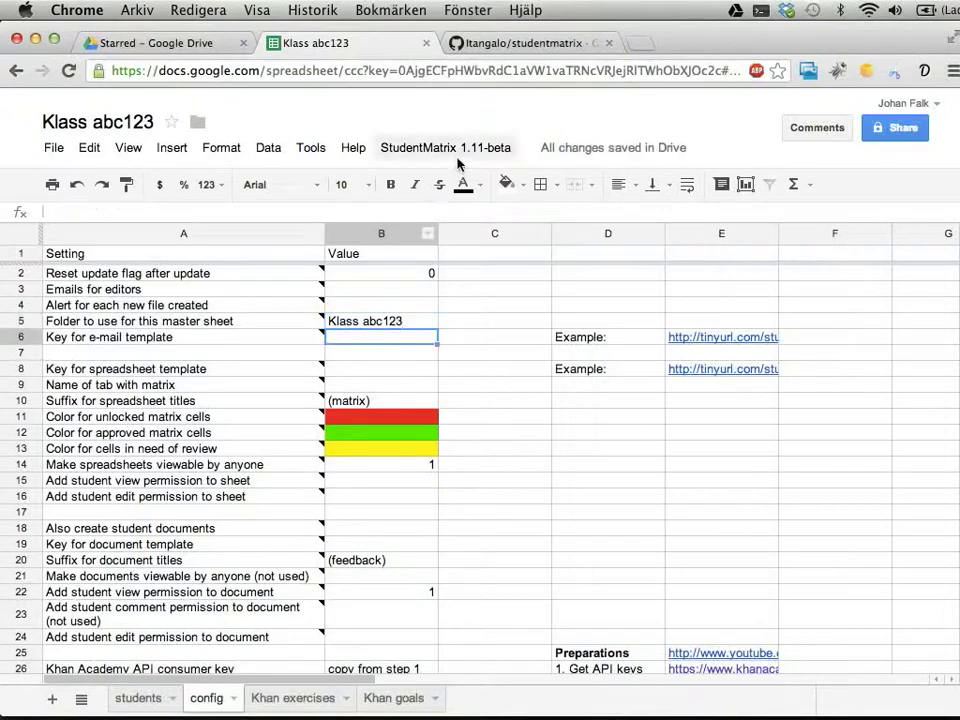
Run the StudentMatrix template sheet setup and authorize the script to access the requested services
left_click(456, 152)
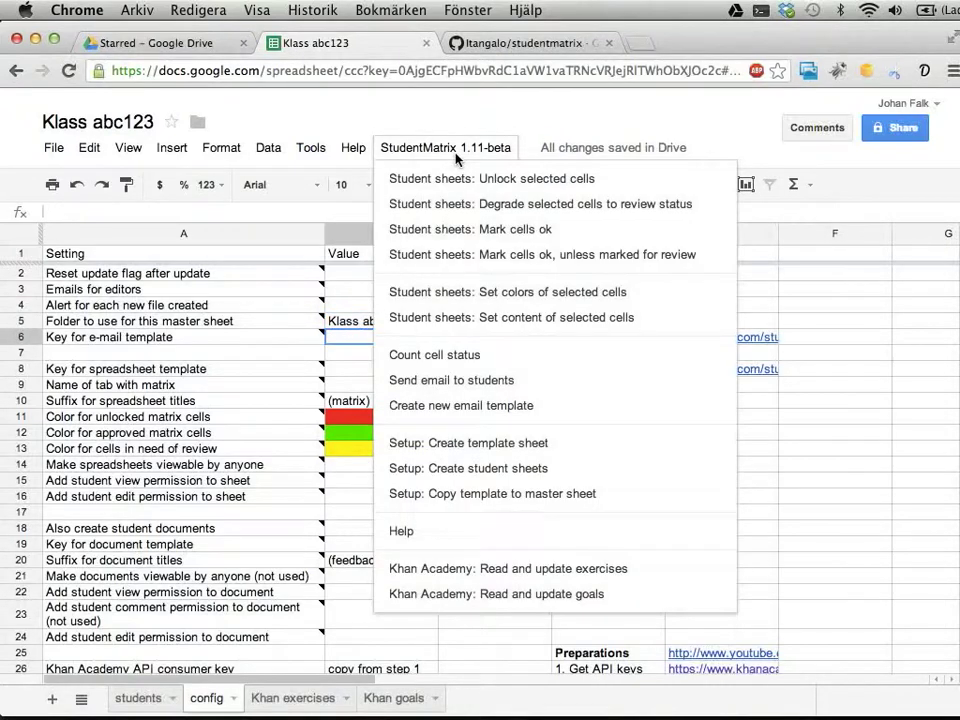
left_click(456, 450)
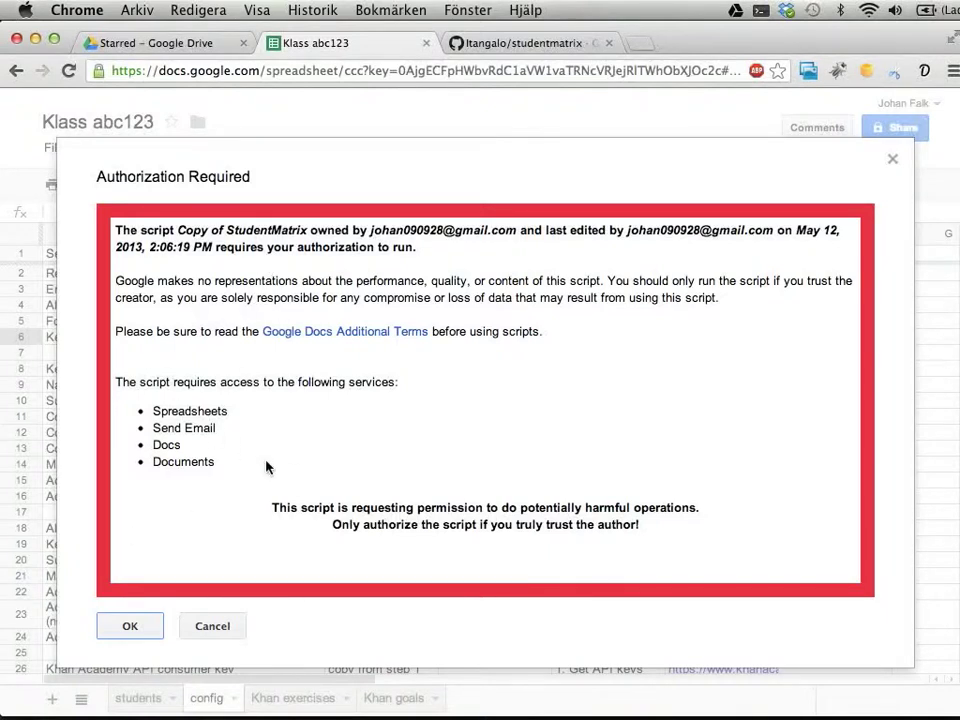
left_click_drag(155, 410, 210, 454)
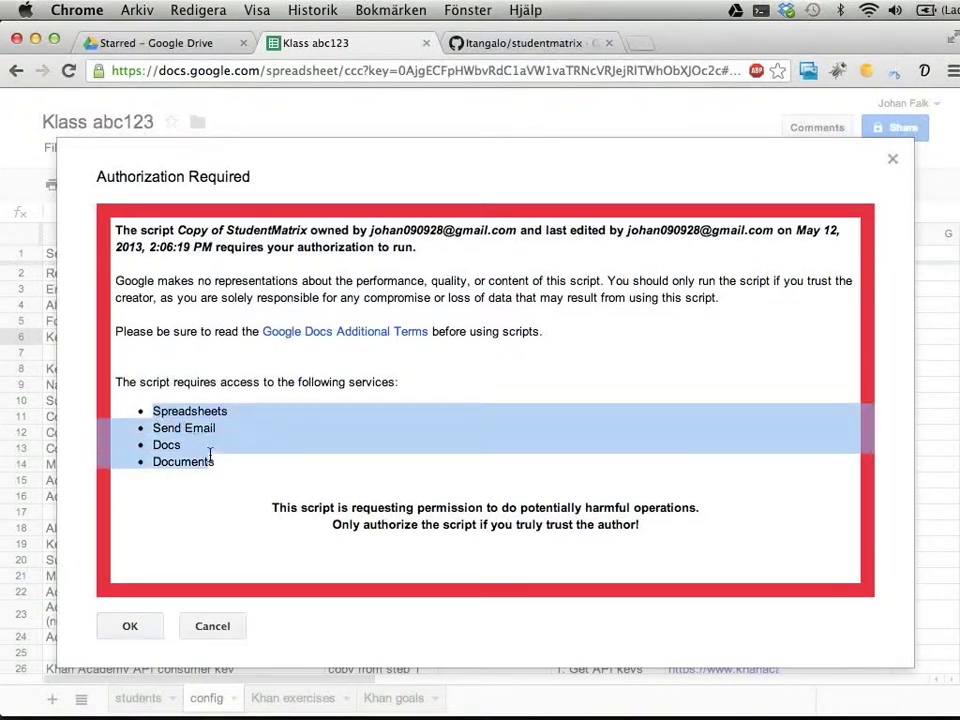
left_click(225, 467)
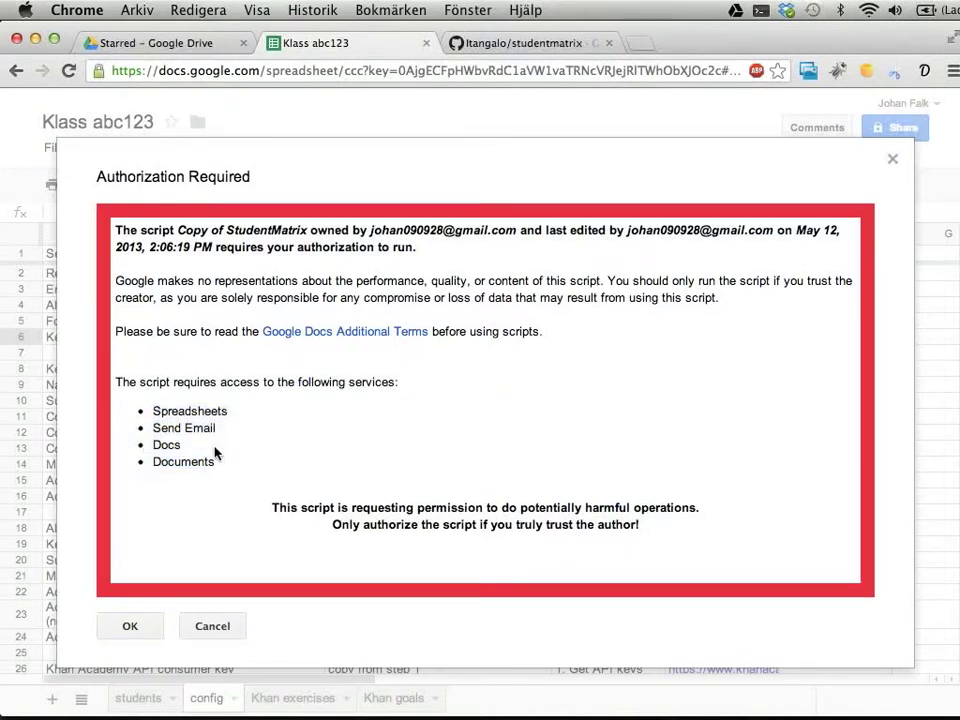
left_click(127, 626)
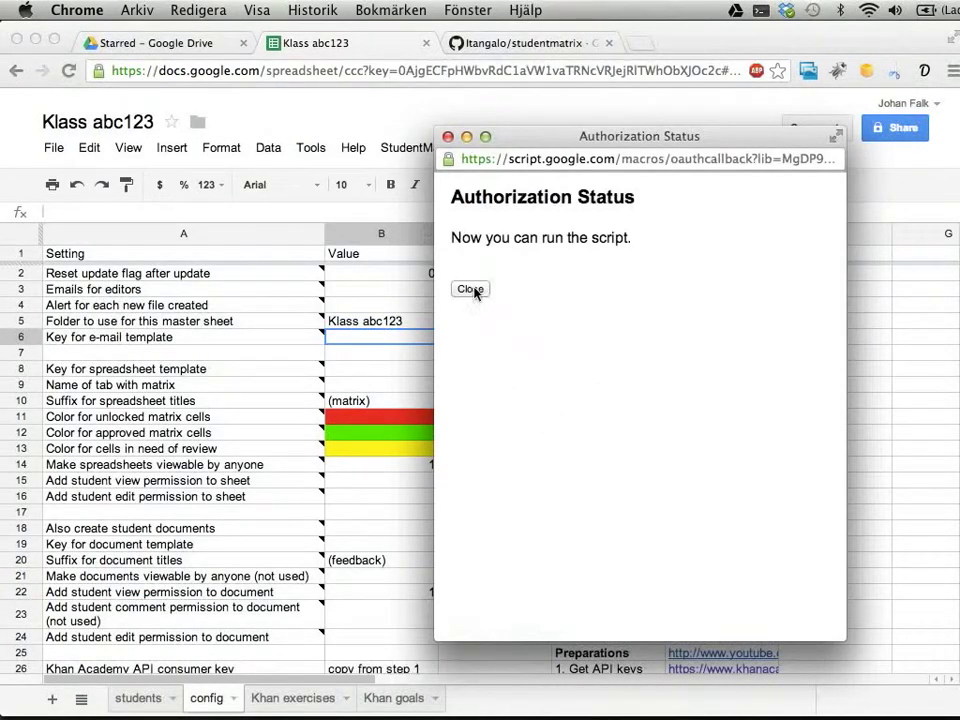
left_click(471, 289)
Run the StudentMatrix template sheet setup again and name the template spreadsheet "Bedömningsmatris abc123"
left_click(440, 147)
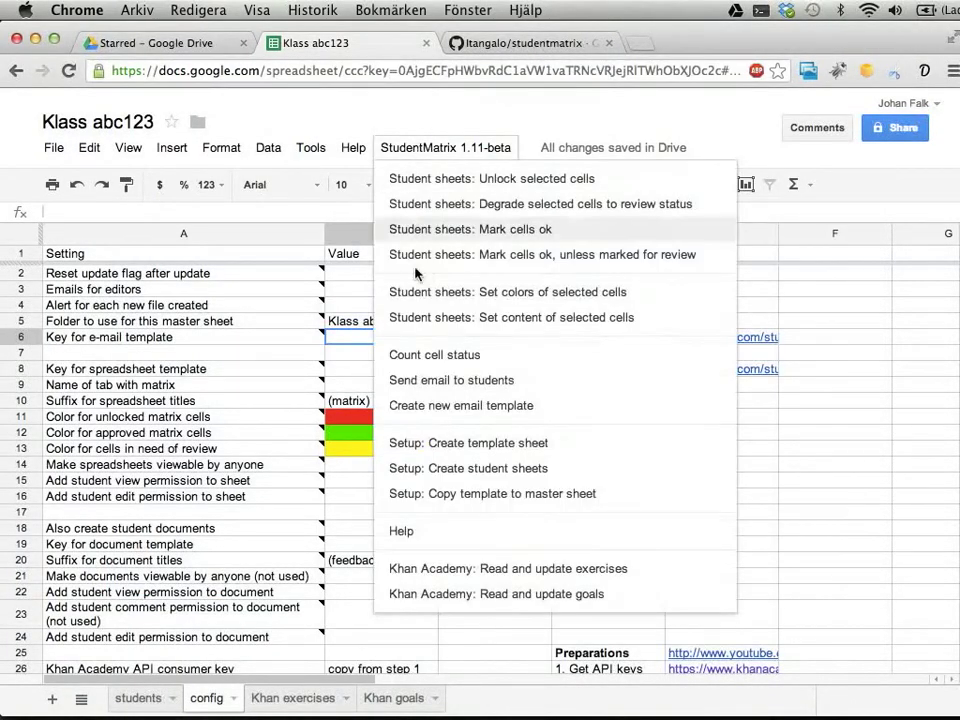
left_click(422, 443)
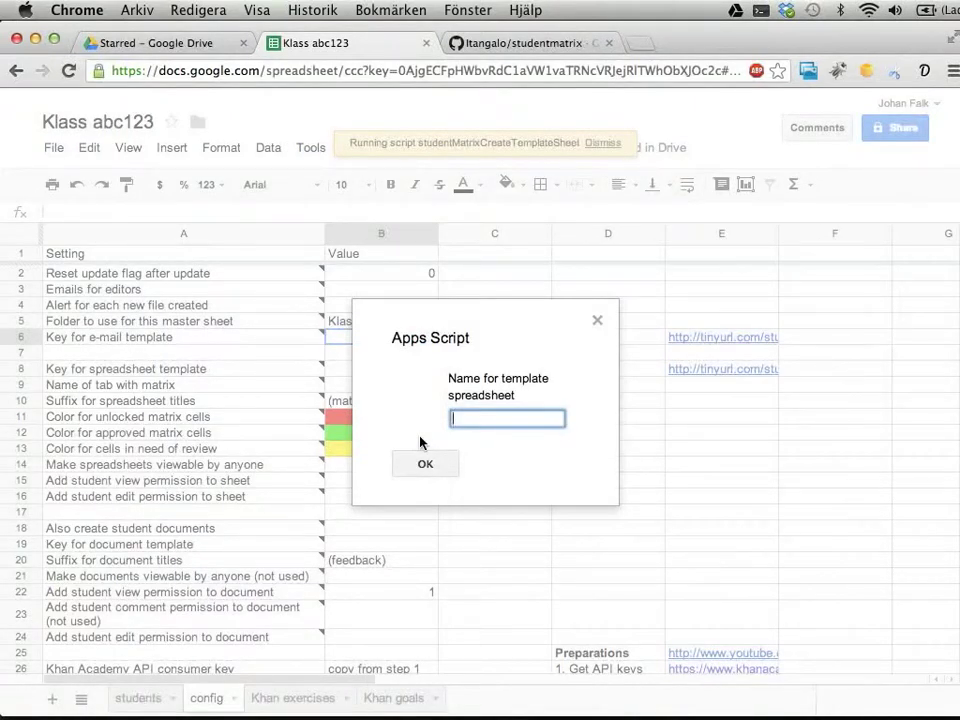
type("Bedömnings")
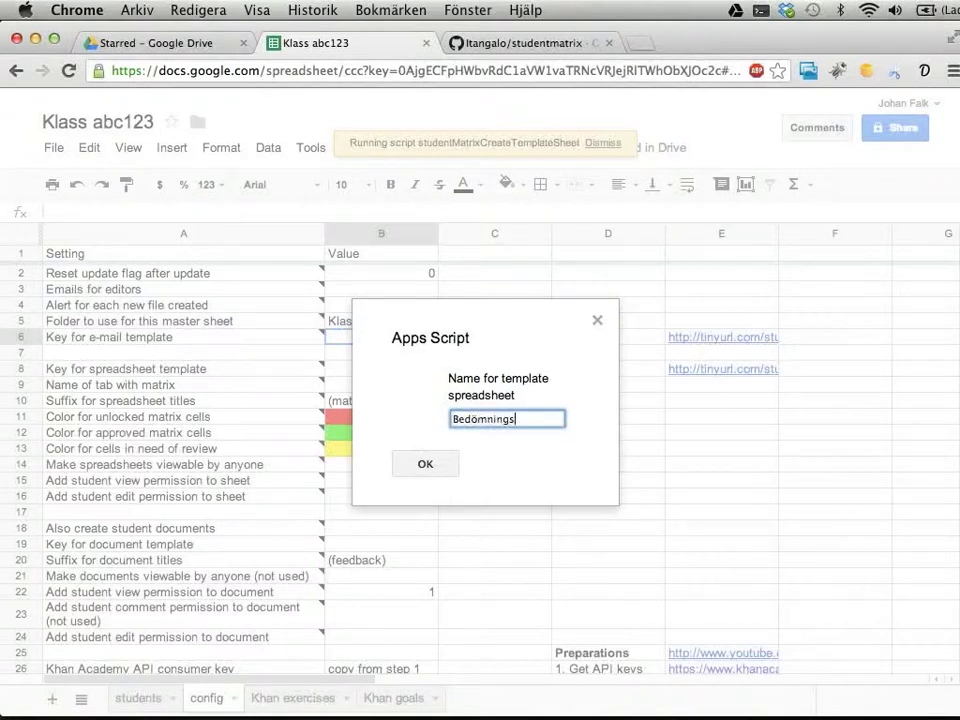
type("matris abc")
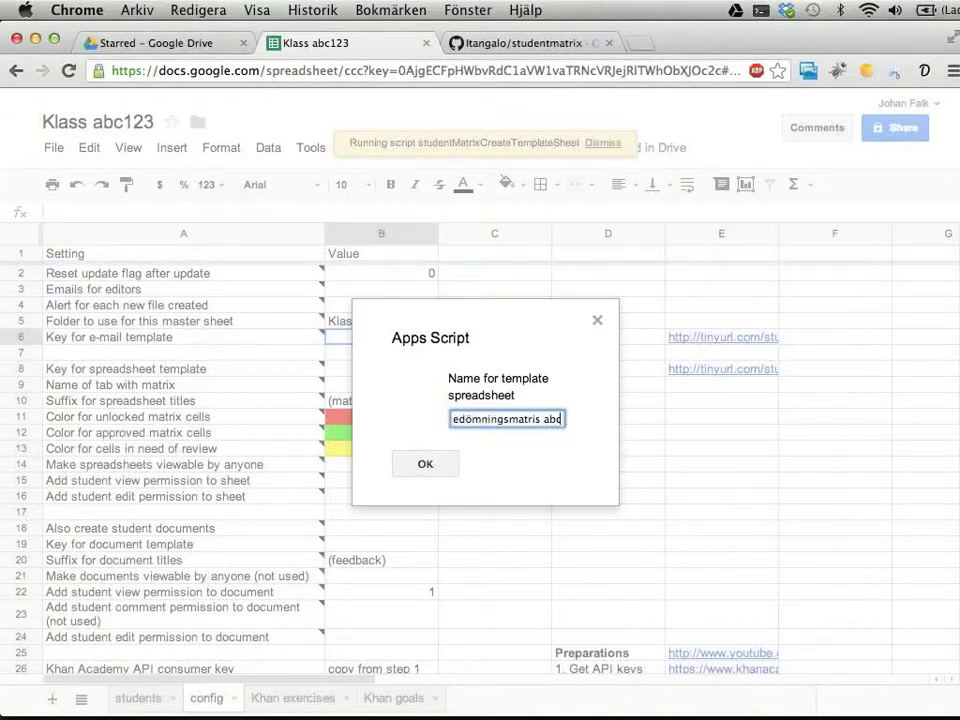
type("123")
left_click(424, 466)
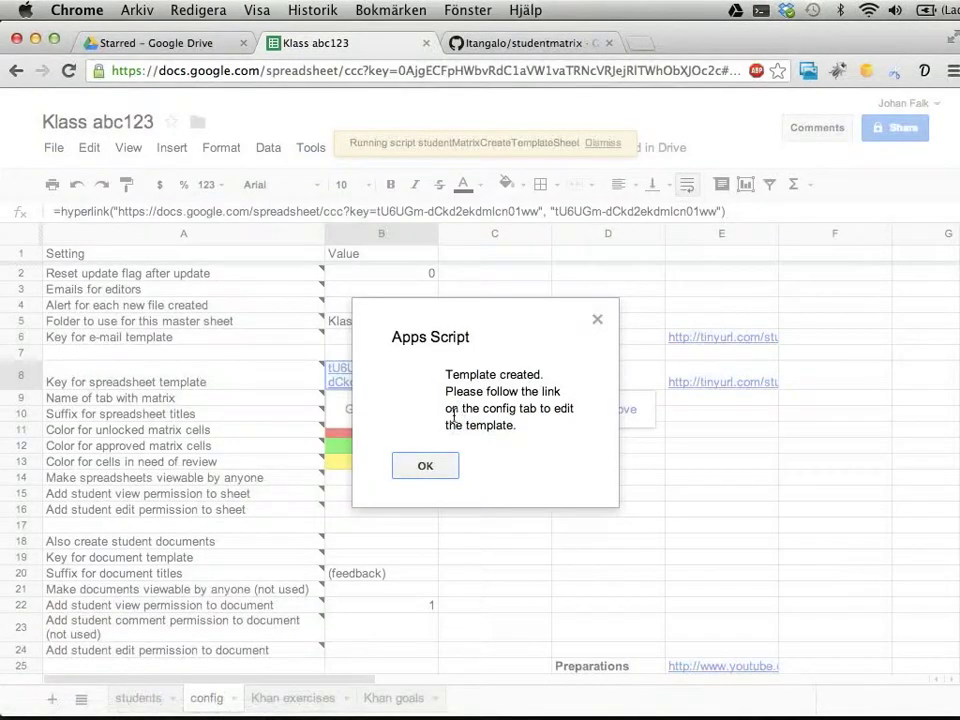
Dismiss the script message and open the new template spreadsheet through its link in the config sheet
left_click_drag(445, 375, 522, 425)
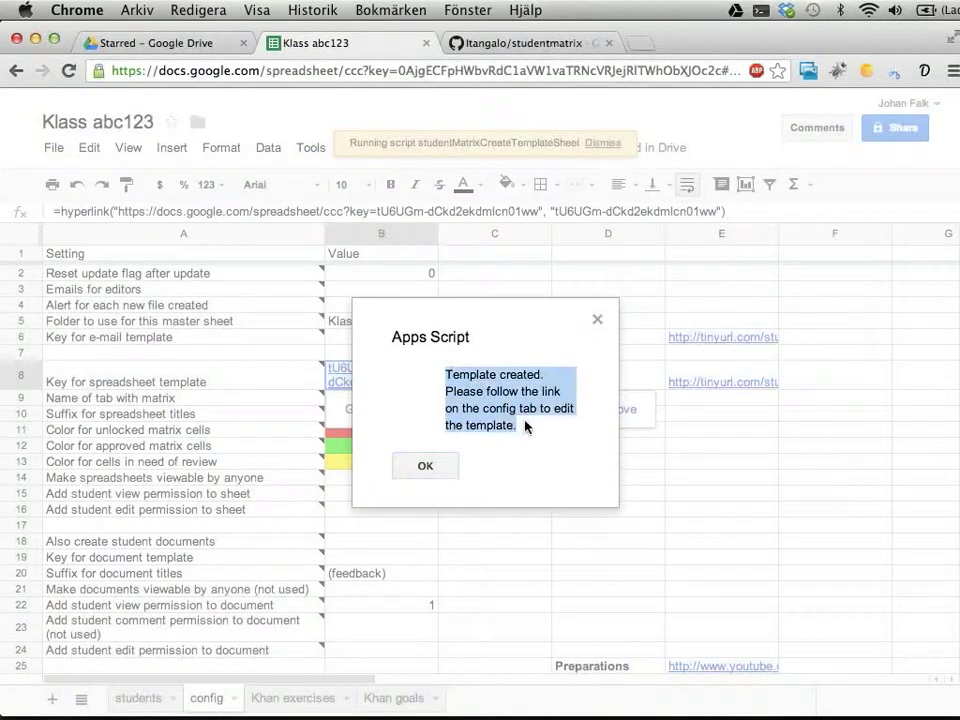
left_click(425, 466)
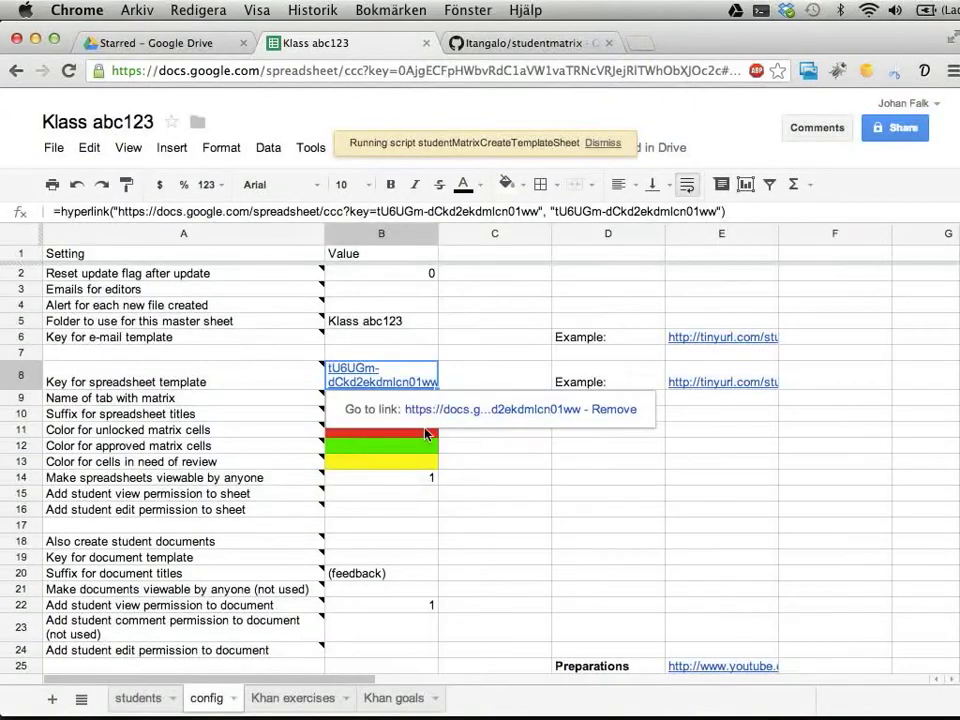
left_click(453, 412)
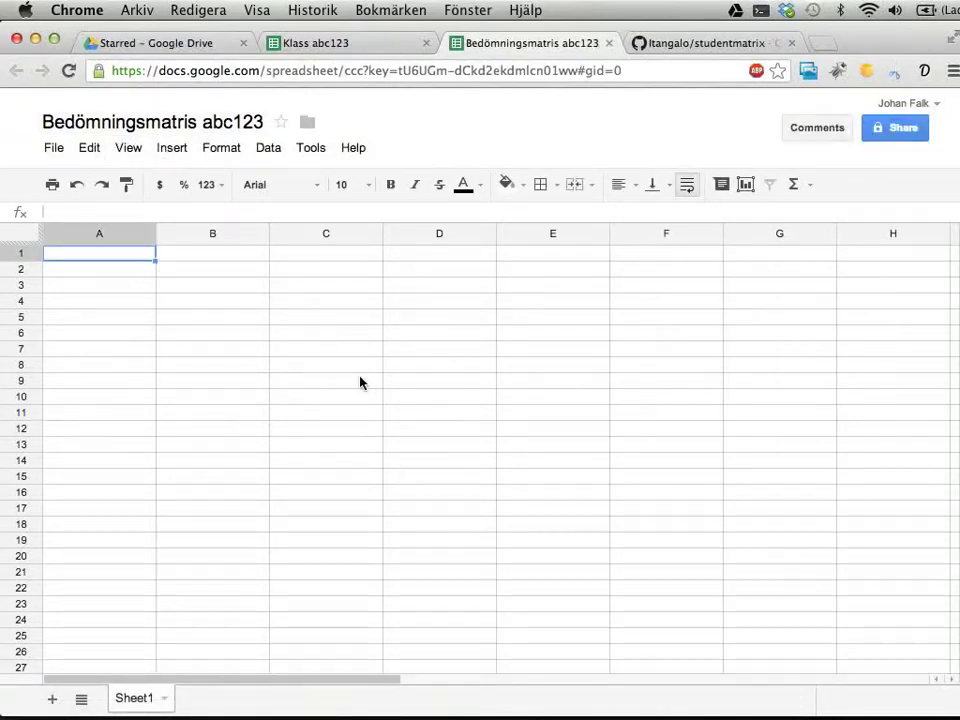
Enter the grade headings E, C and A in cells B1 to D1 of the template
key("Right")
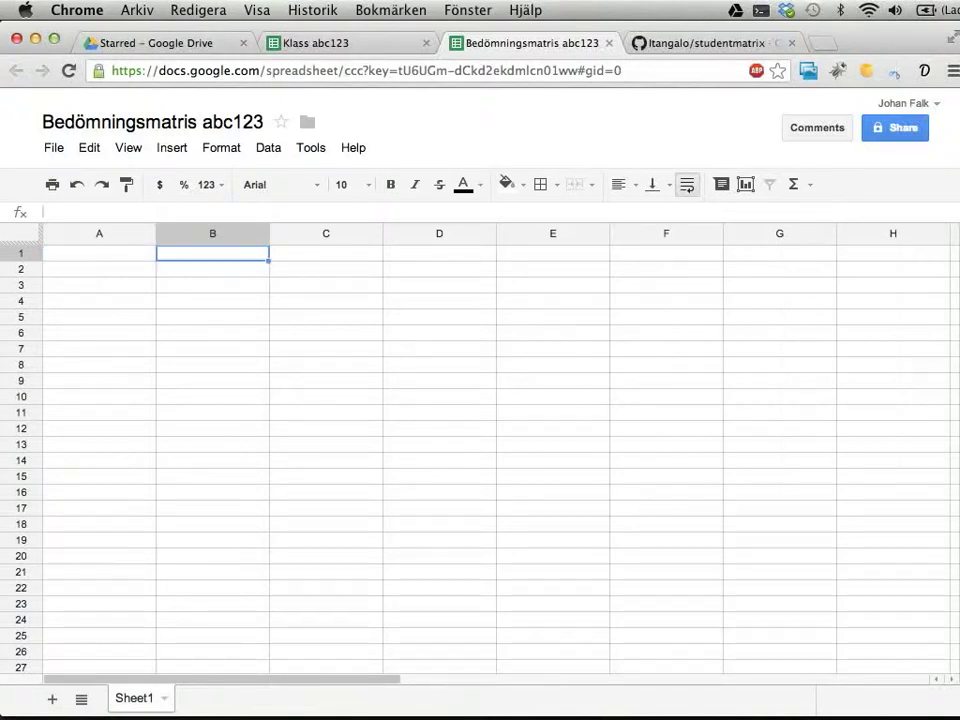
type("E")
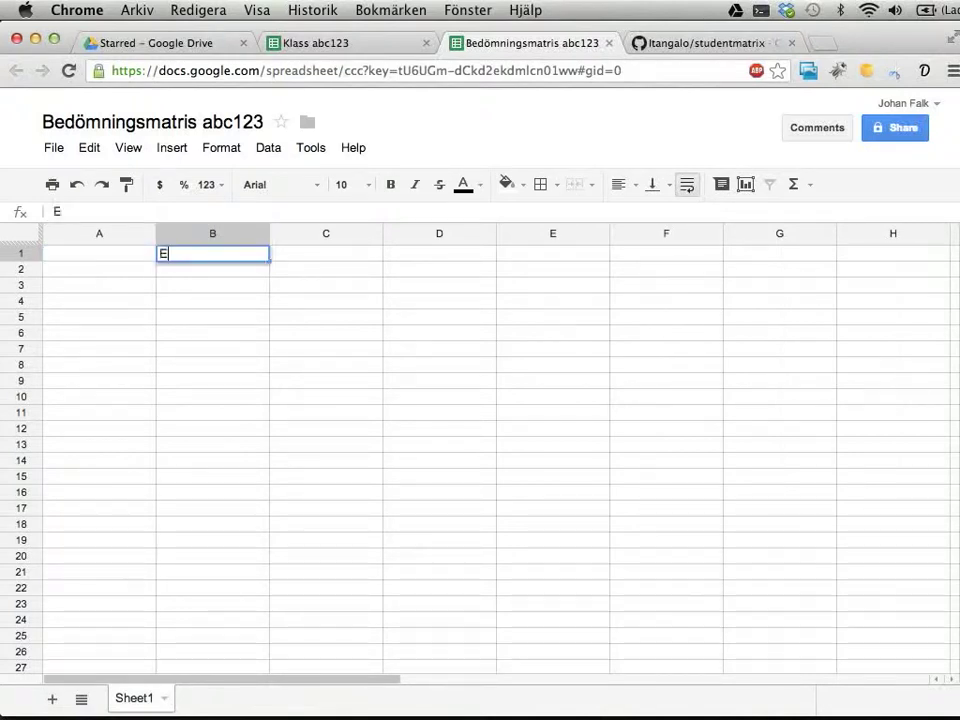
key("Tab")
type("C")
key("Tab")
type("A")
key("Return")
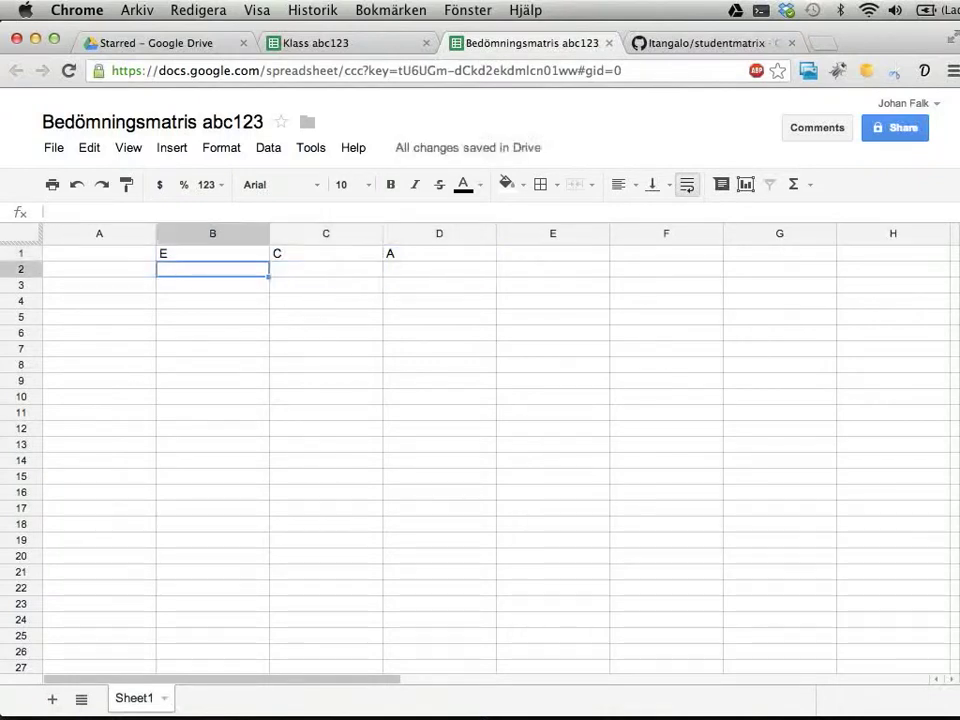
Enter the row labels "Linjära ekvationer", "Andragradsfunktioner", "Statistik" and "Geometri" in A2 to A5, and fit column A's width to the text
left_click(99, 269)
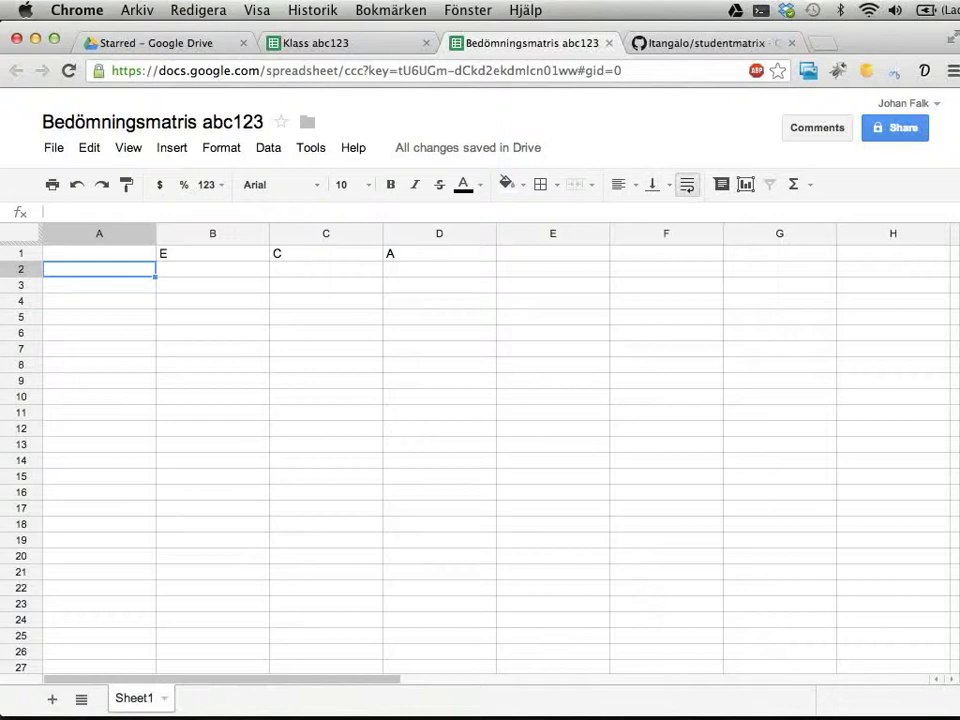
type("Linjära ekvationer")
key("Return")
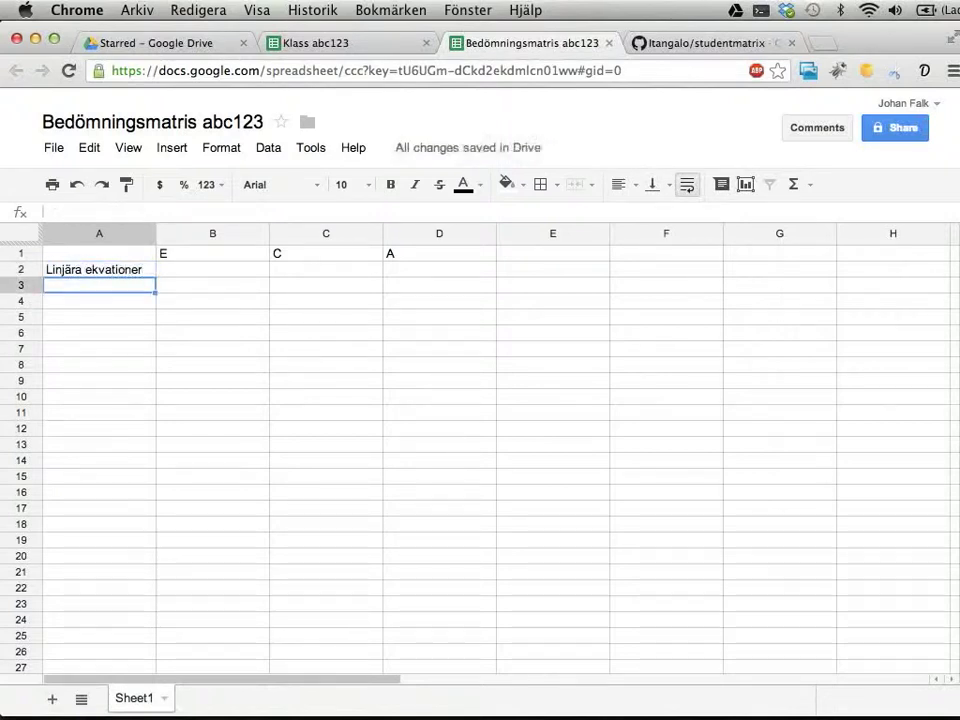
type("Andragradsfunktio")
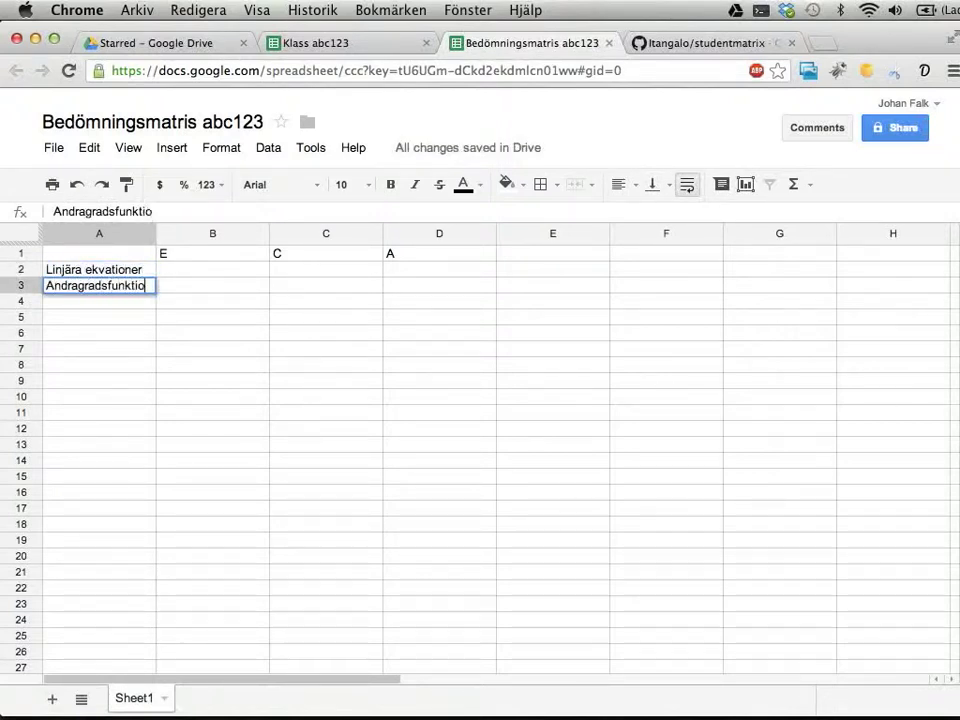
type("ner")
key("Return")
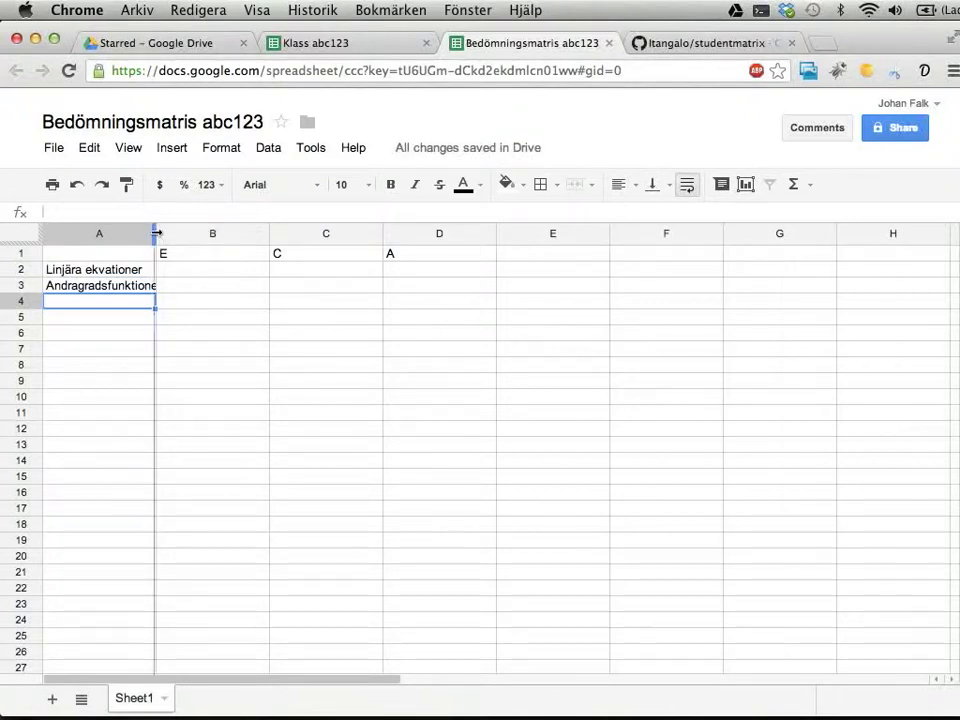
double_click(156, 233)
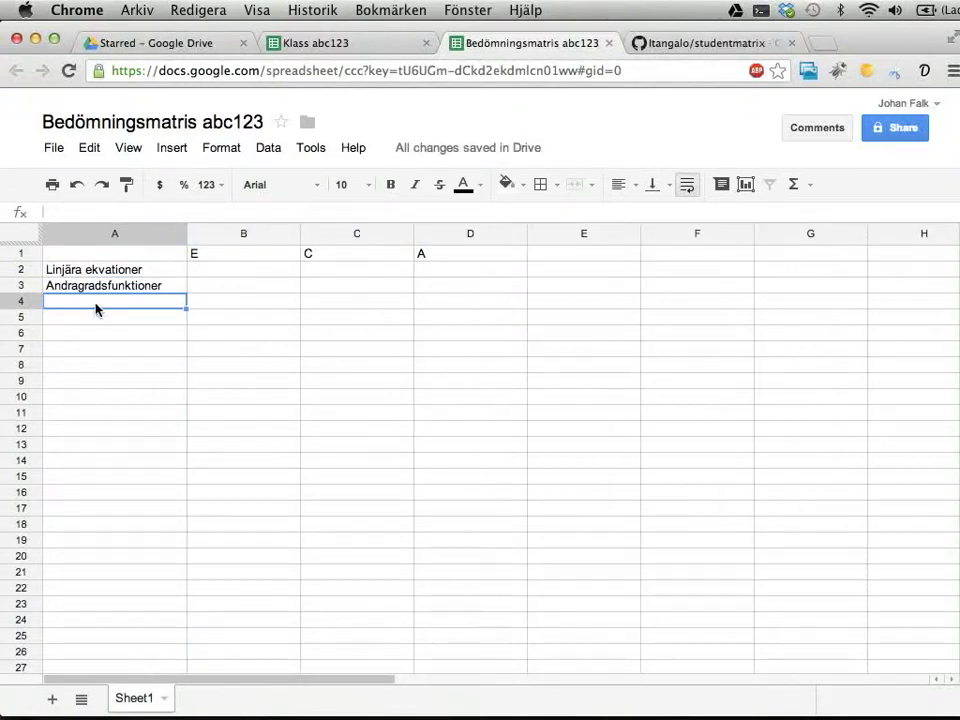
type("Statistik")
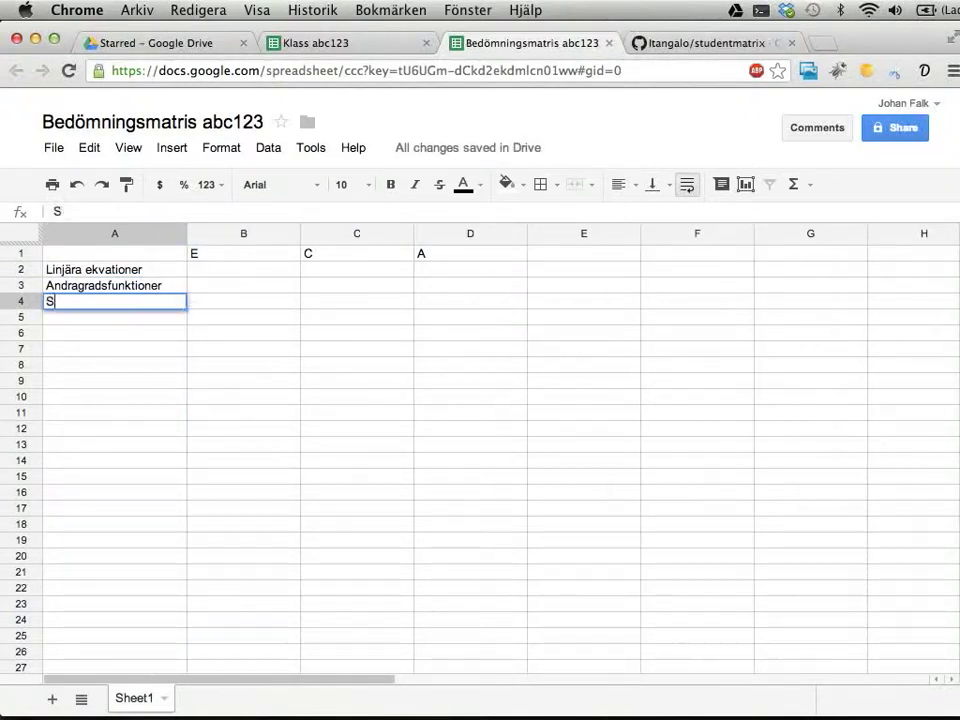
key("Return")
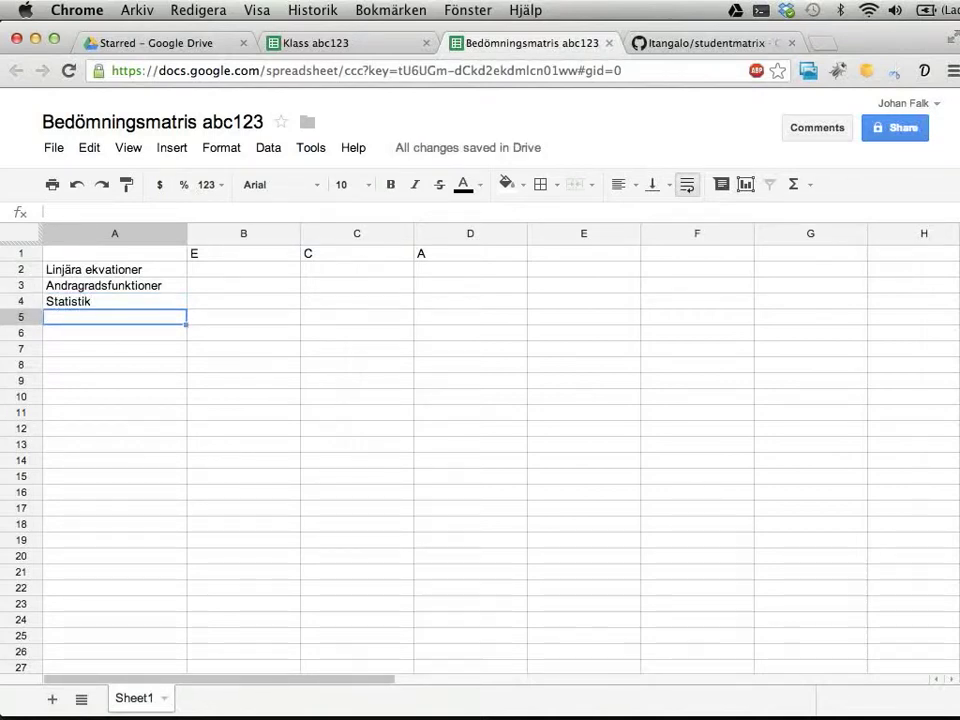
type("Geometri")
key("Return")
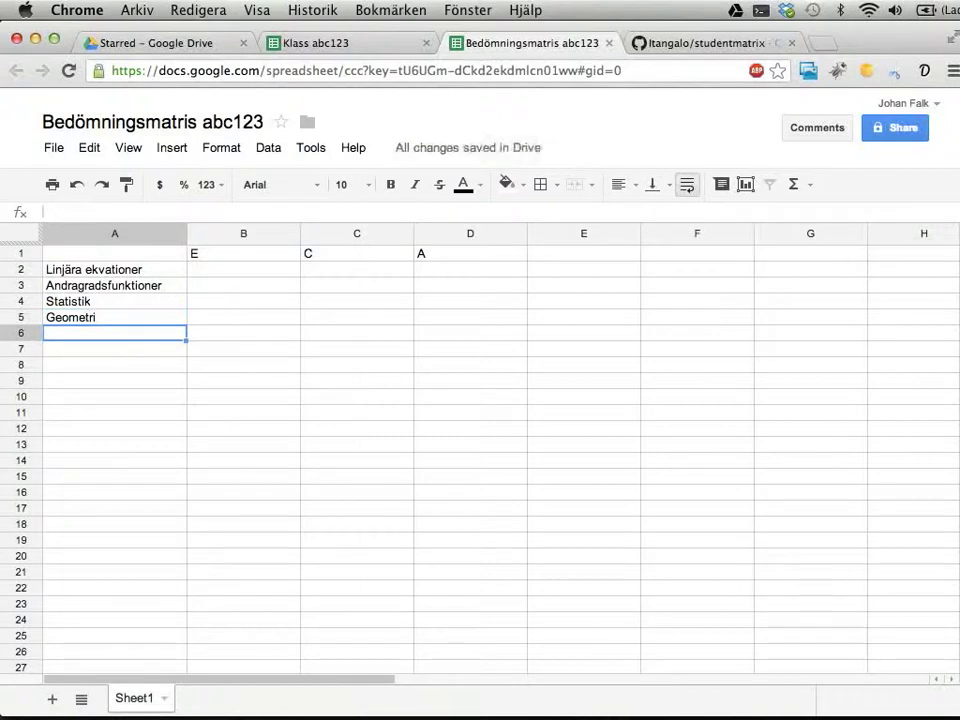
Enter the row label "Inlämningsuppgifter" in cell A10, below the grade matrix
key("Down")
key("Down")
key("Down")
key("Down")
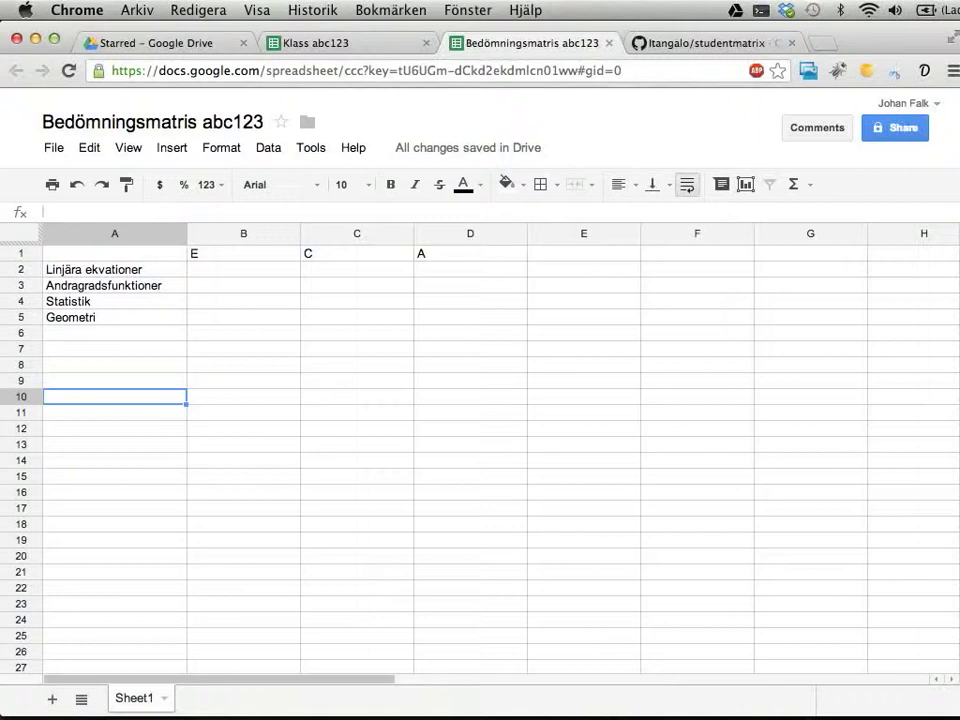
type("Inlä")
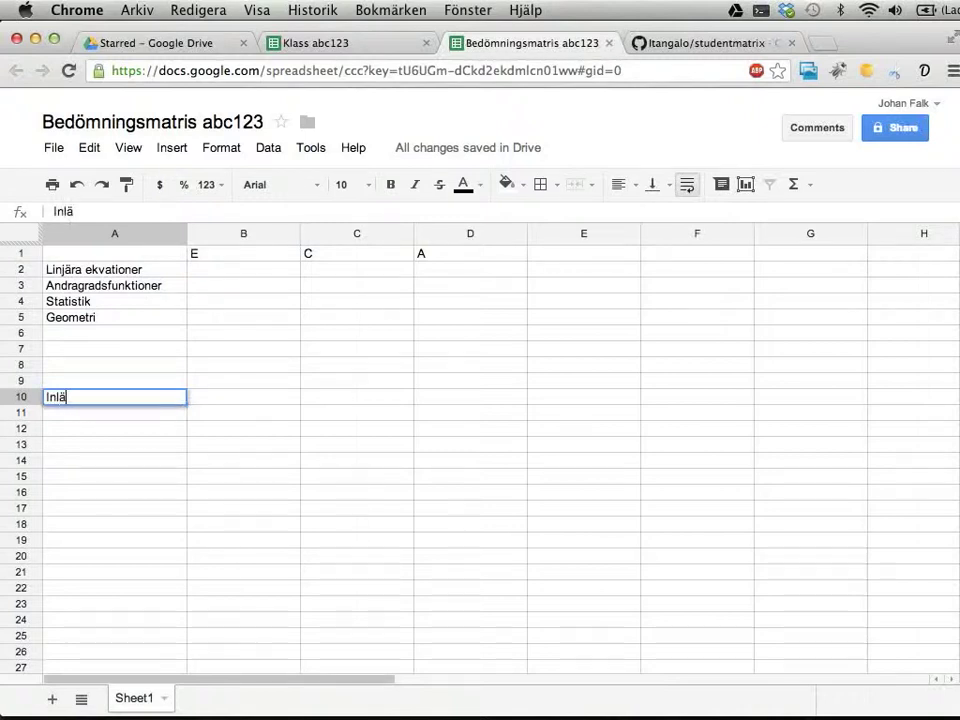
type("mningsuppgifter")
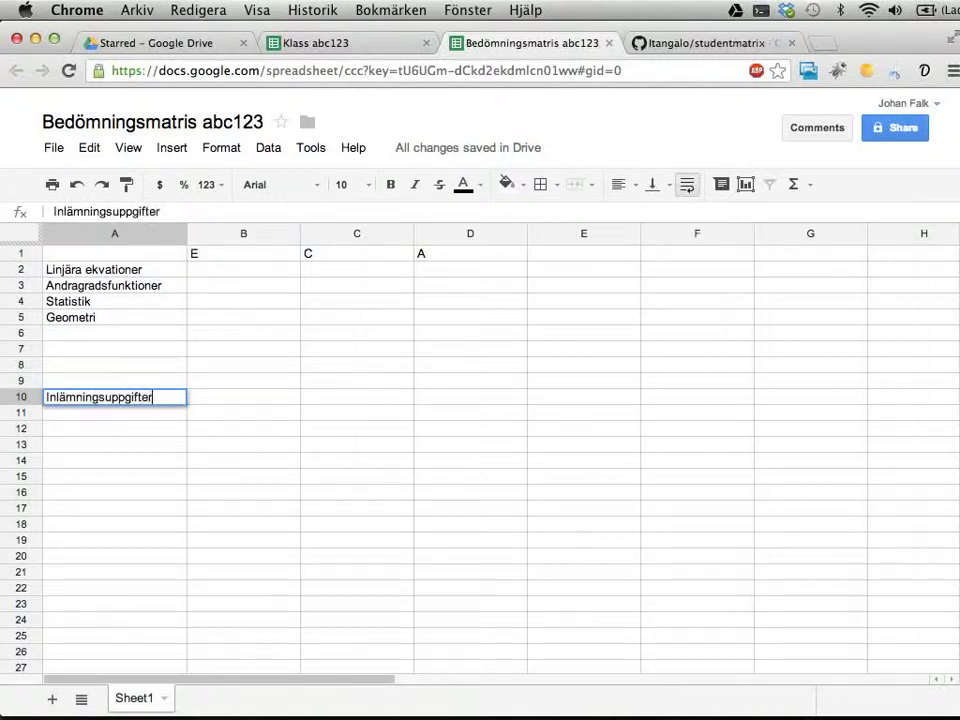
key("Return")
Enter "Vecka 12" in B10 and "Vecka 13" in C10 beside the Inlämningsuppgifter label
key("Right")
key("Up")
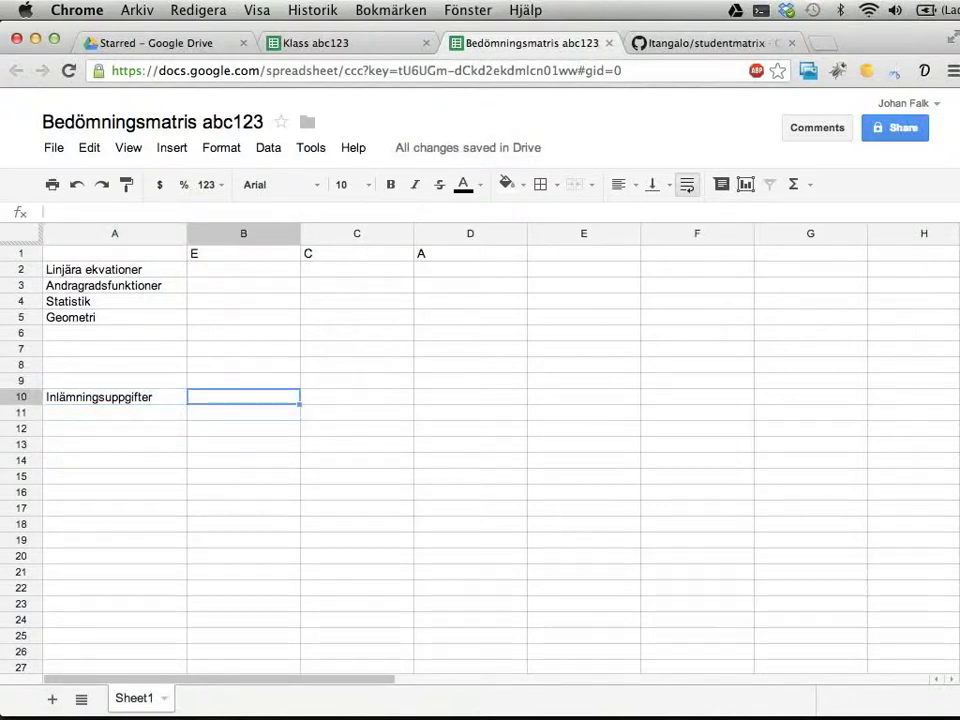
type("V")
key("BackSpace")
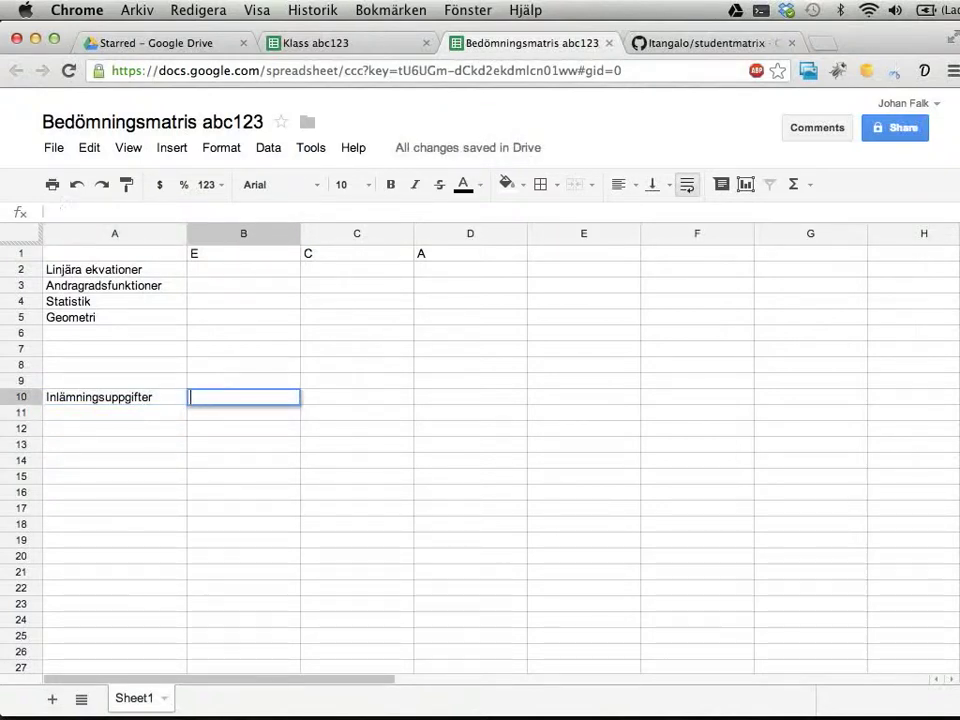
type("Vecka 12")
key("Return")
key("Up")
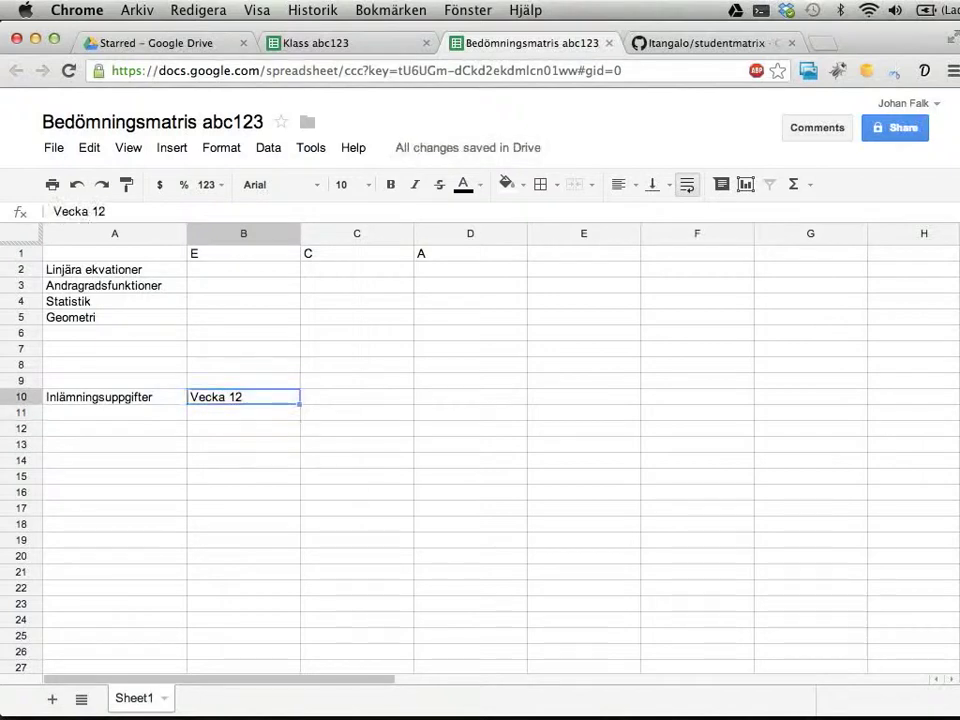
key("Right")
type("Vecka 13")
key("Return")
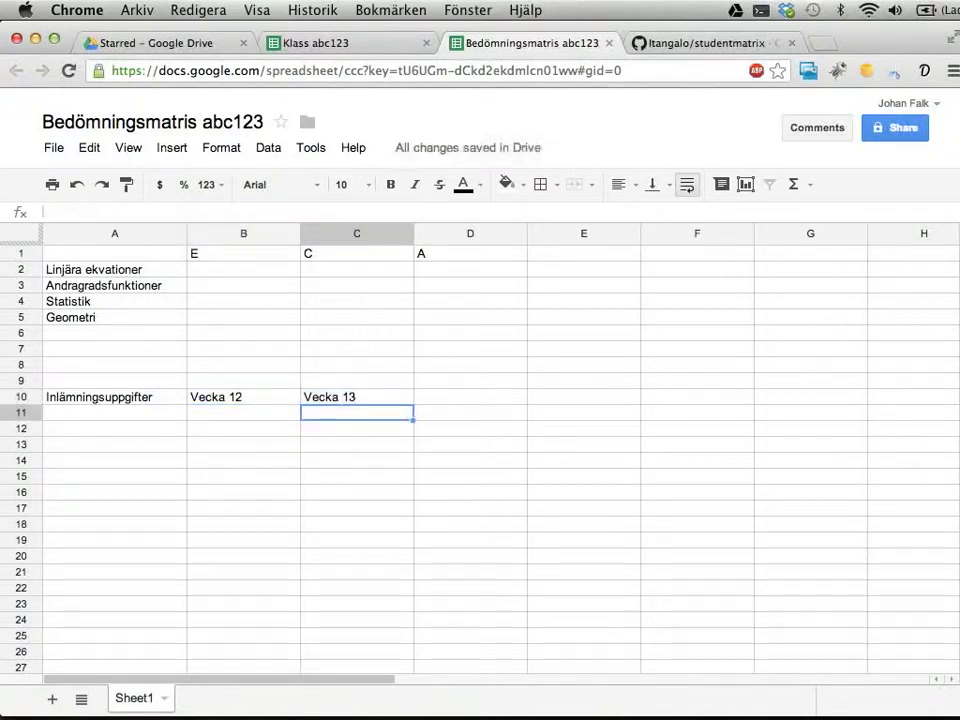
Continue the Inlämningsuppgifter row with "Vecka 15" in D10 and "Vecka 20" in E10
key("Up")
key("Right")
type("Vecka 15")
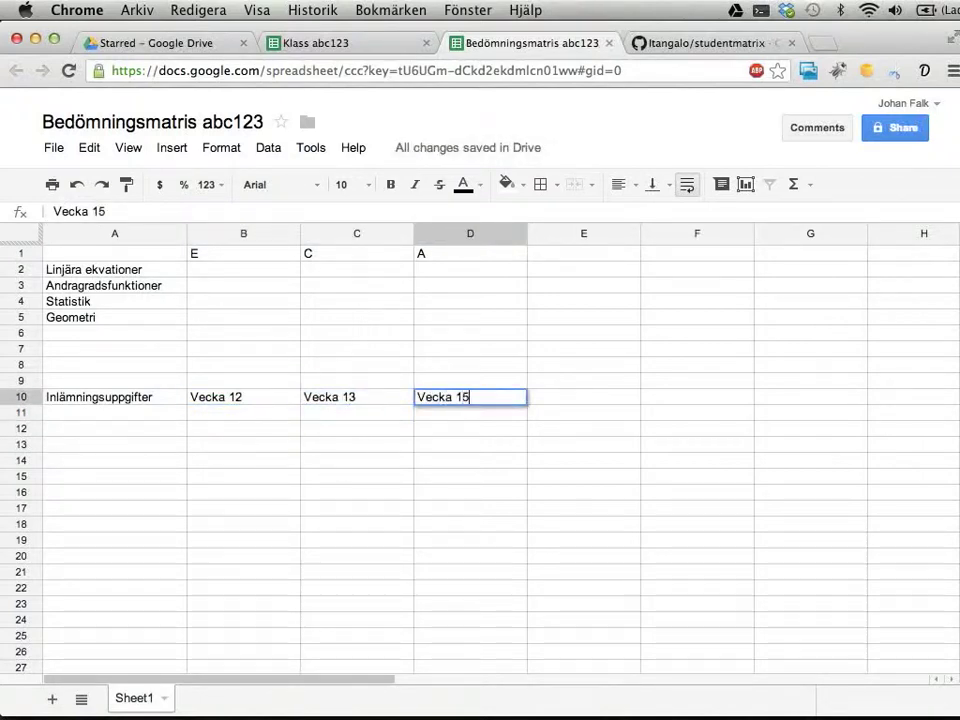
key("Return")
key("Up")
key("Right")
type("V")
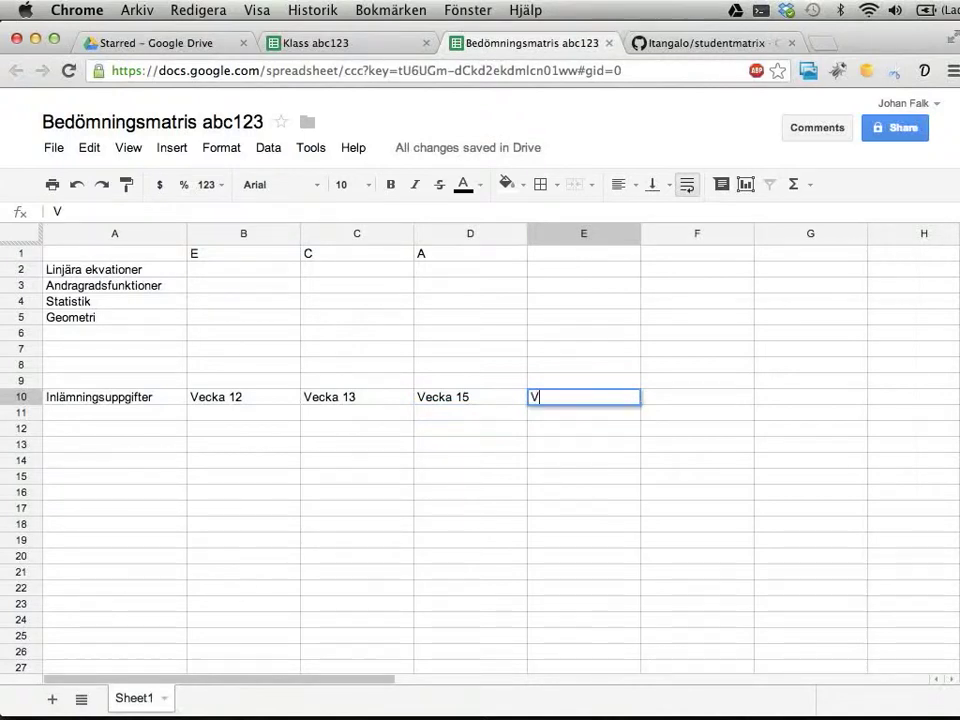
type("ecka 20")
key("Return")
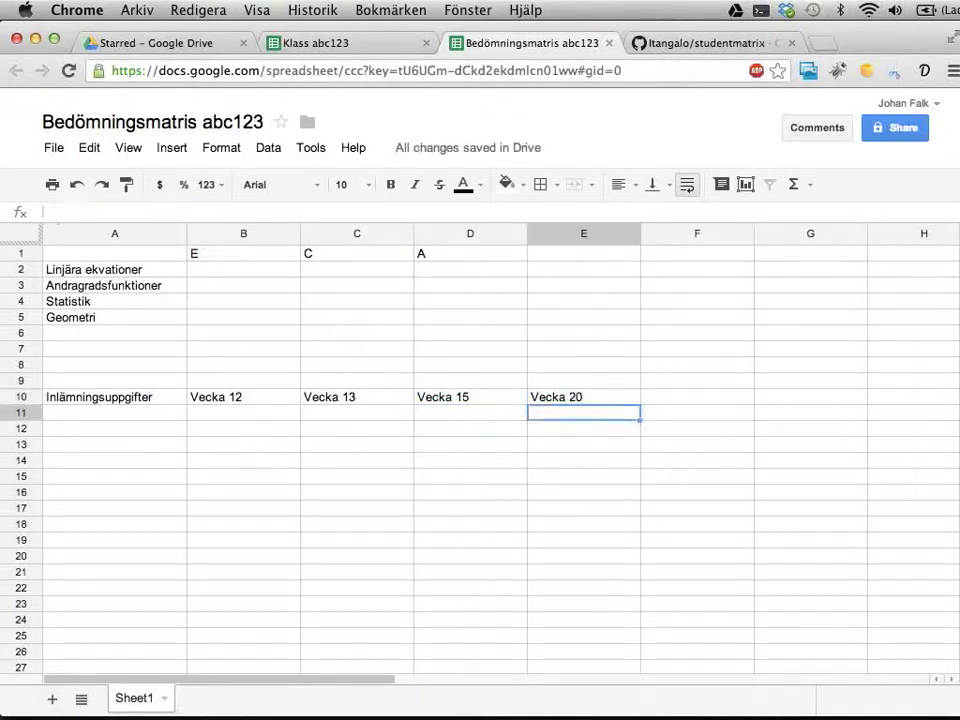
key("Up")
key("Left")
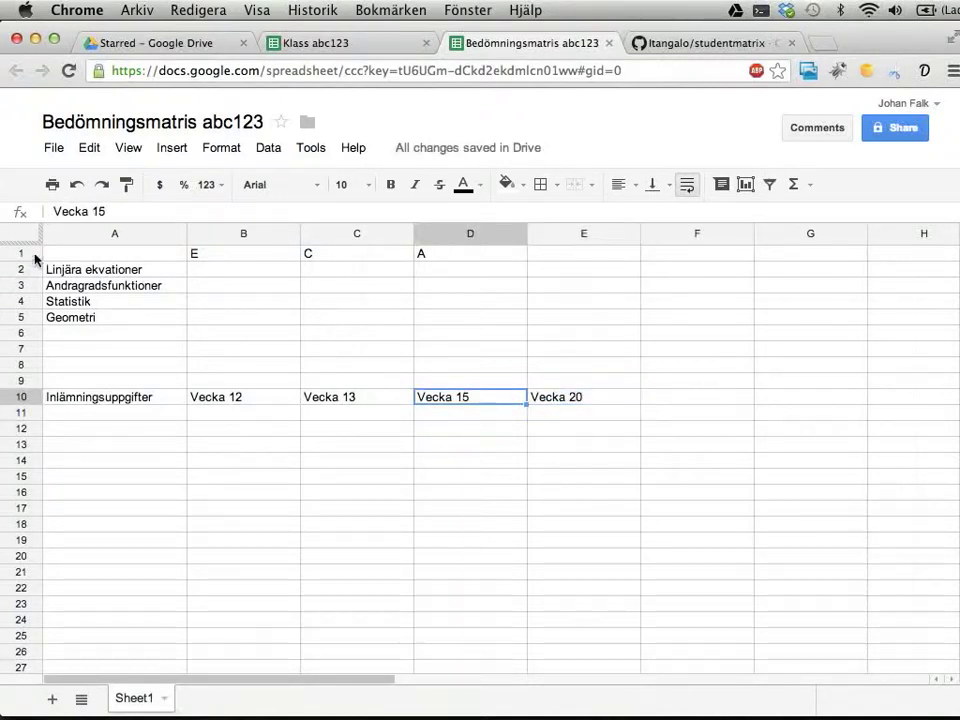
Apply borders on all sides of every cell in the matrix range B2:D5
left_click_drag(229, 271, 245, 286)
left_click_drag(318, 299, 429, 317)
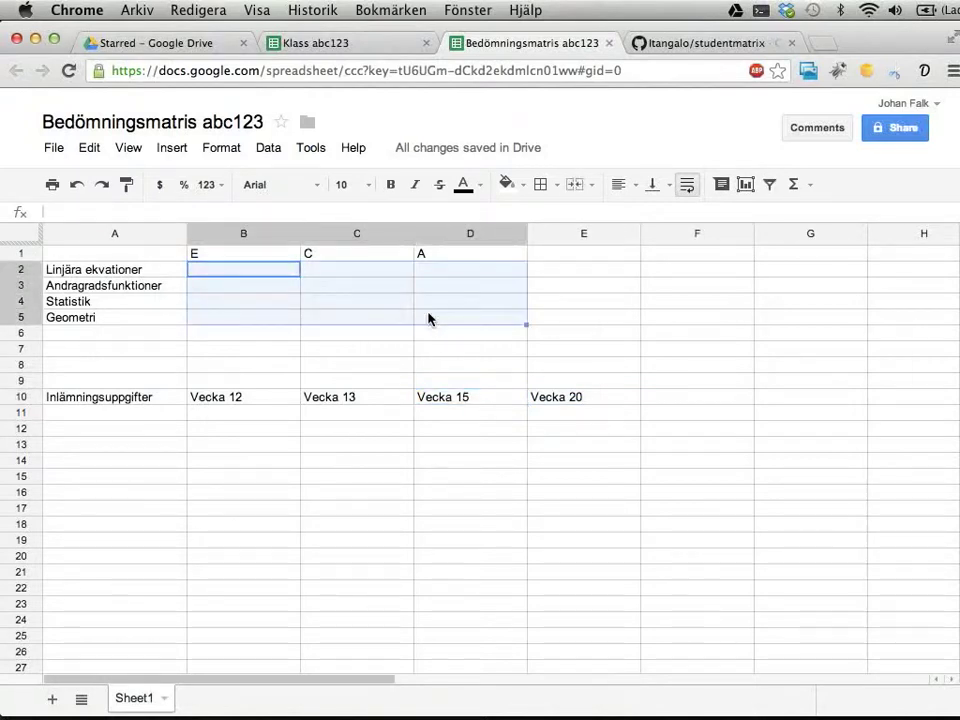
left_click(545, 186)
left_click(551, 222)
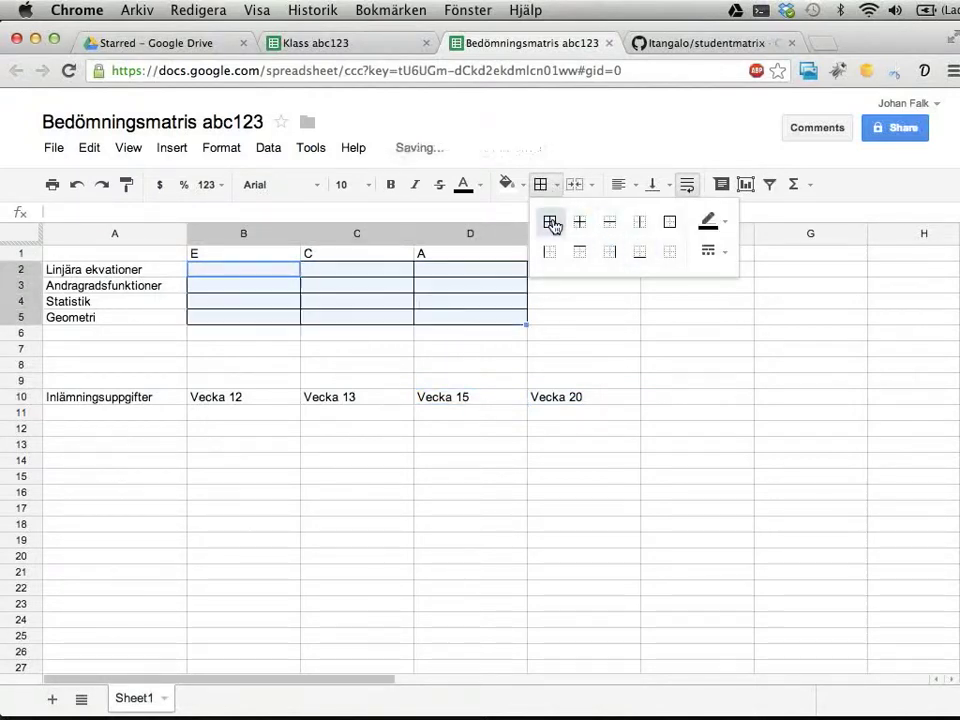
left_click(420, 305)
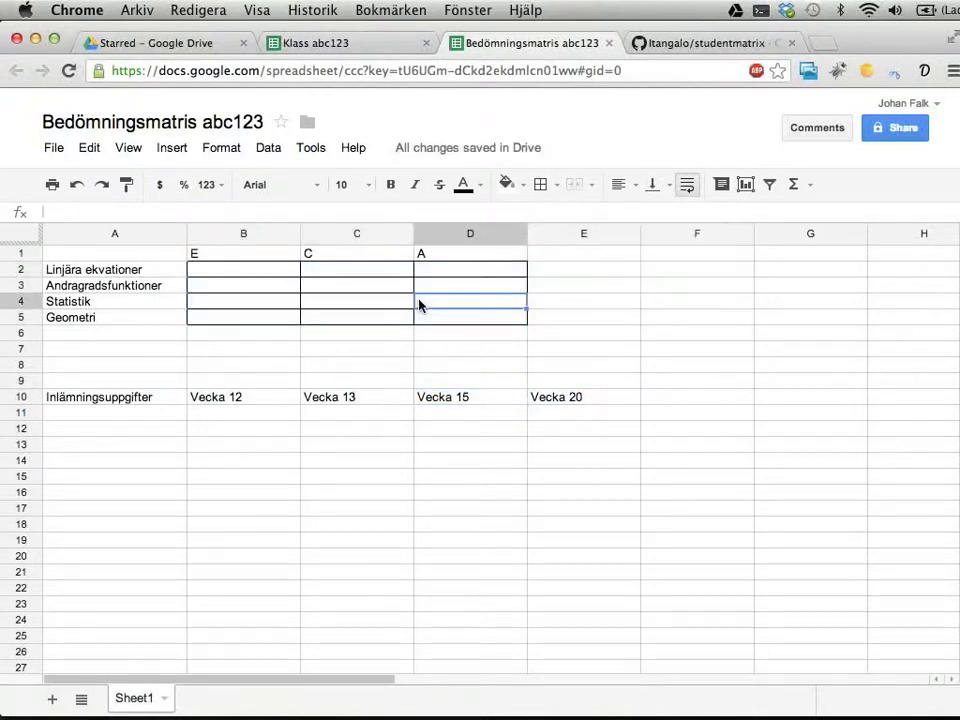
Enter "Lite bra" in B2, the E-level cell for Linjära ekvationer
left_click(263, 274)
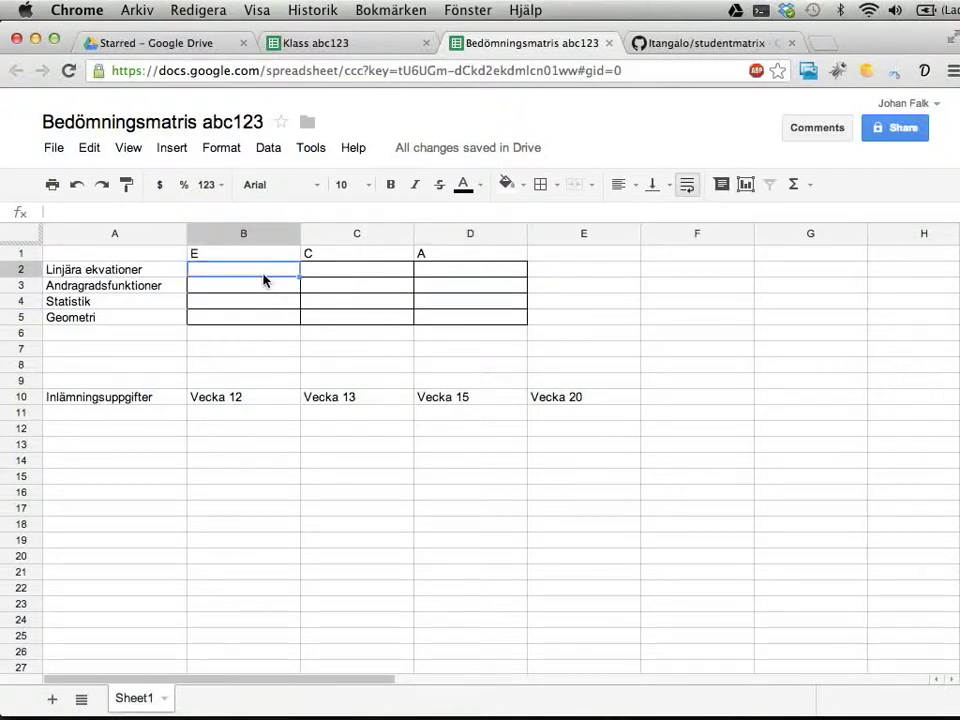
type("Lite bra")
key("Tab")
key("Left")
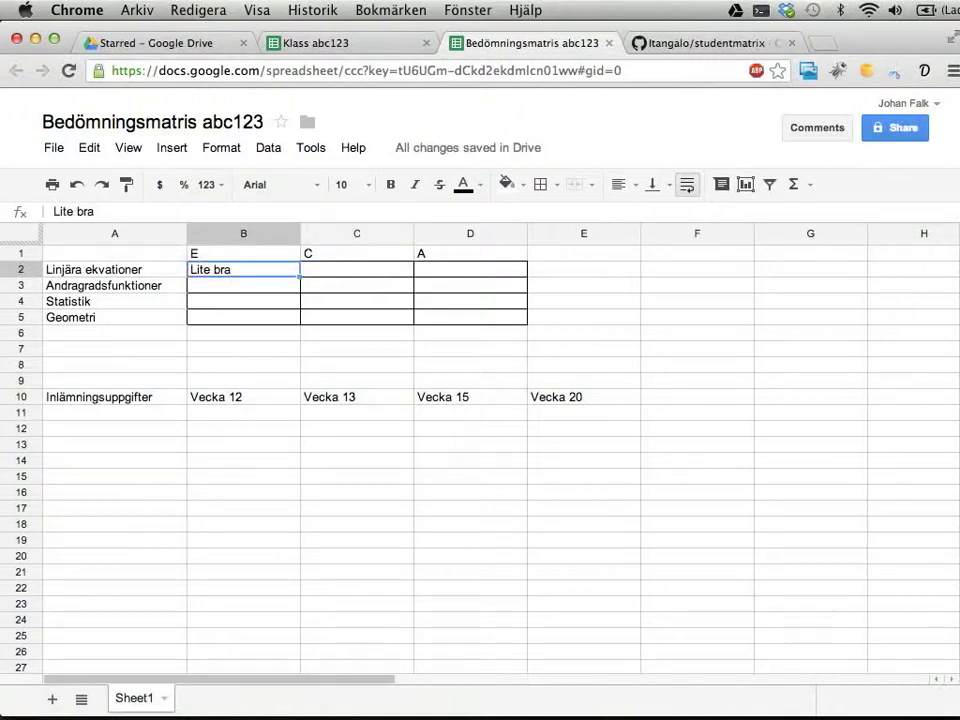
Change the E-level text for Linjära ekvationer in B2 to "Lite koll"
key("Return")
key("BackSpace")
key("BackSpace")
key("BackSpace")
type("koll")
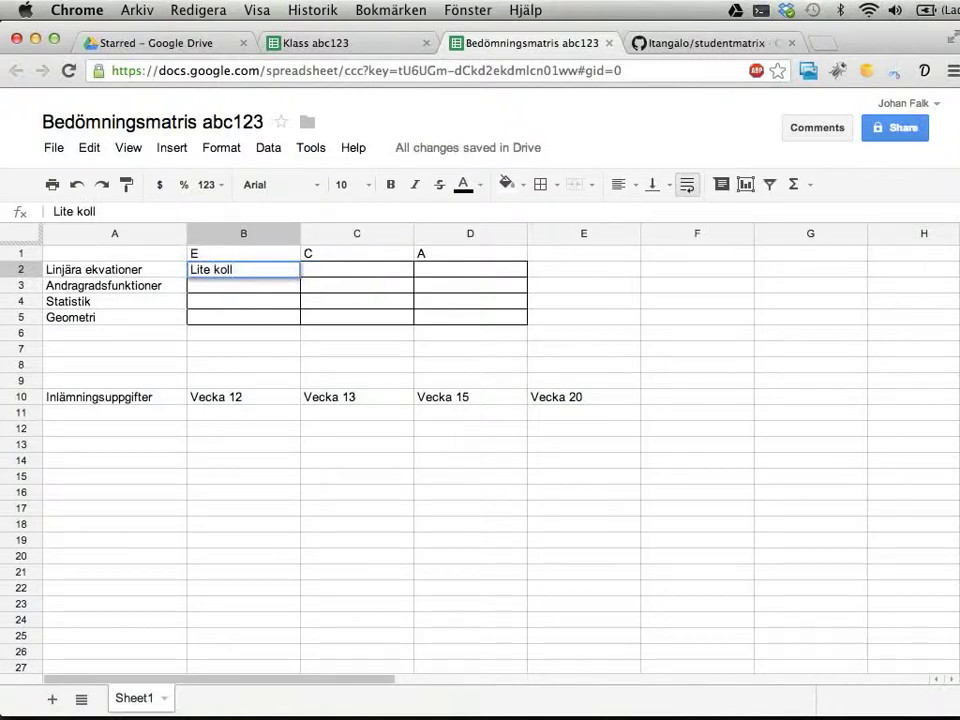
key("Return")
Enter "Bra koll" in C2 and "Jättebra koll" in D2 for the C and A levels of Linjära ekvationer
key("Right")
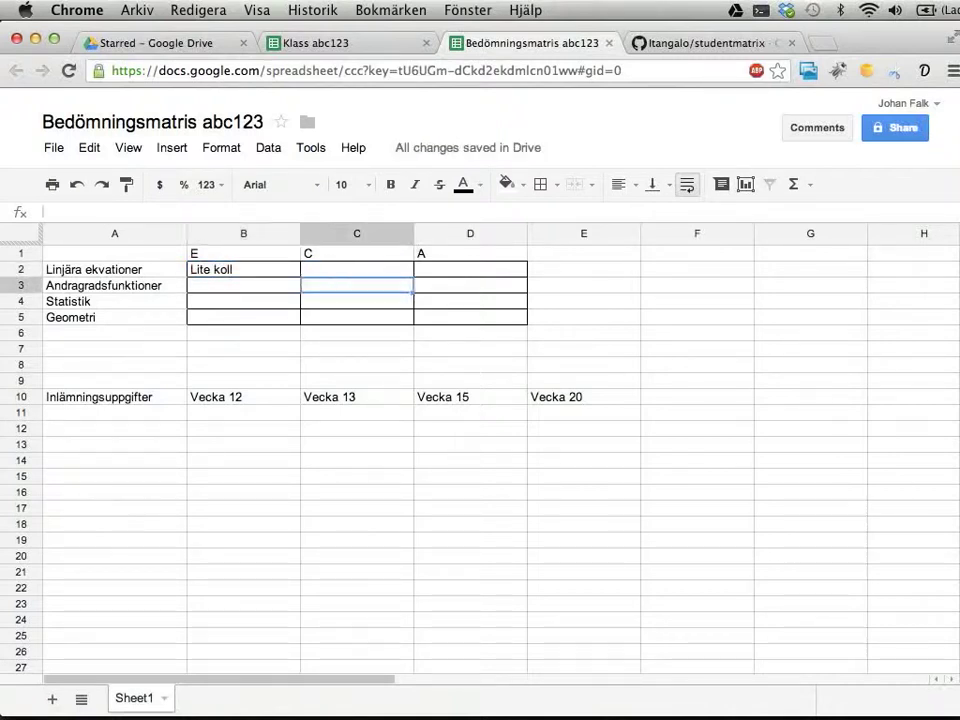
key("Up")
type("Bea ko")
key("BackSpace")
key("BackSpace")
key("BackSpace")
key("BackSpace")
key("BackSpace")
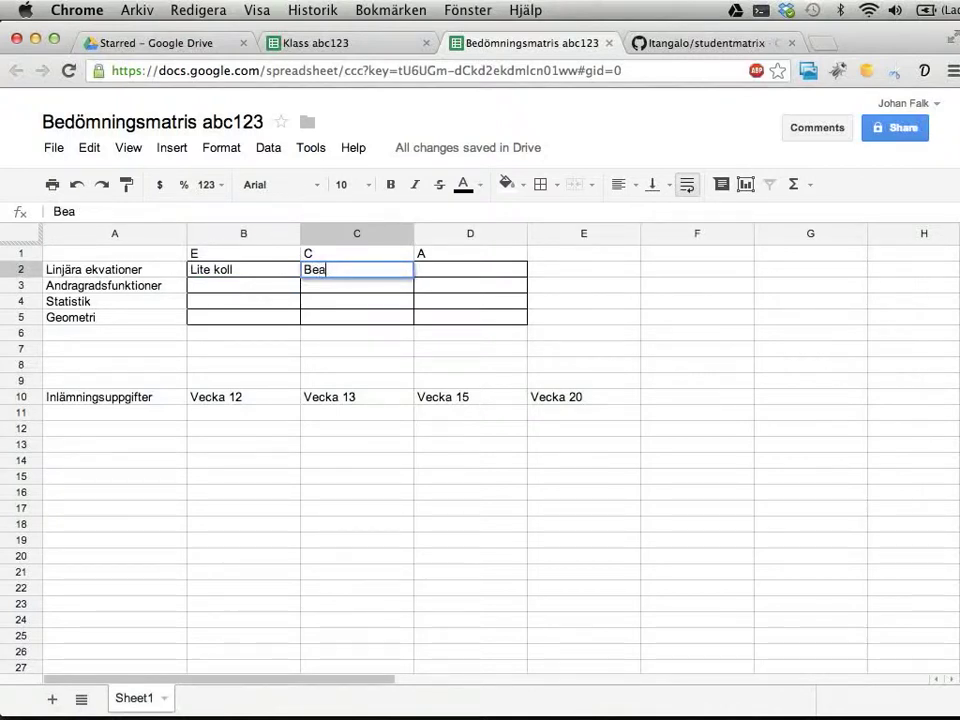
type("ra koll")
key("Tab")
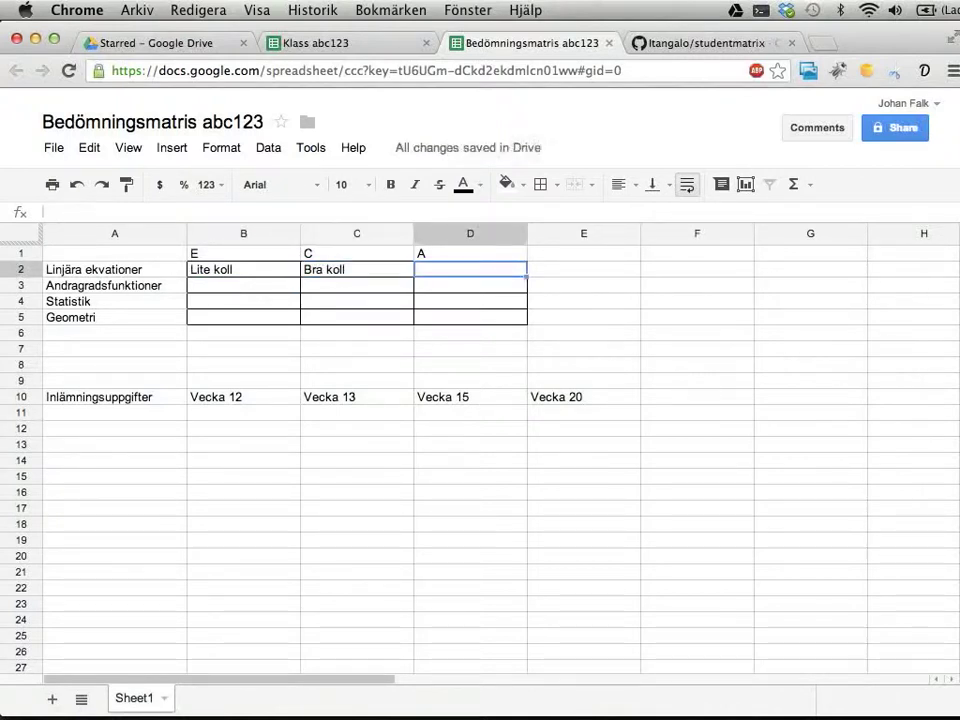
type("Jättebra koll")
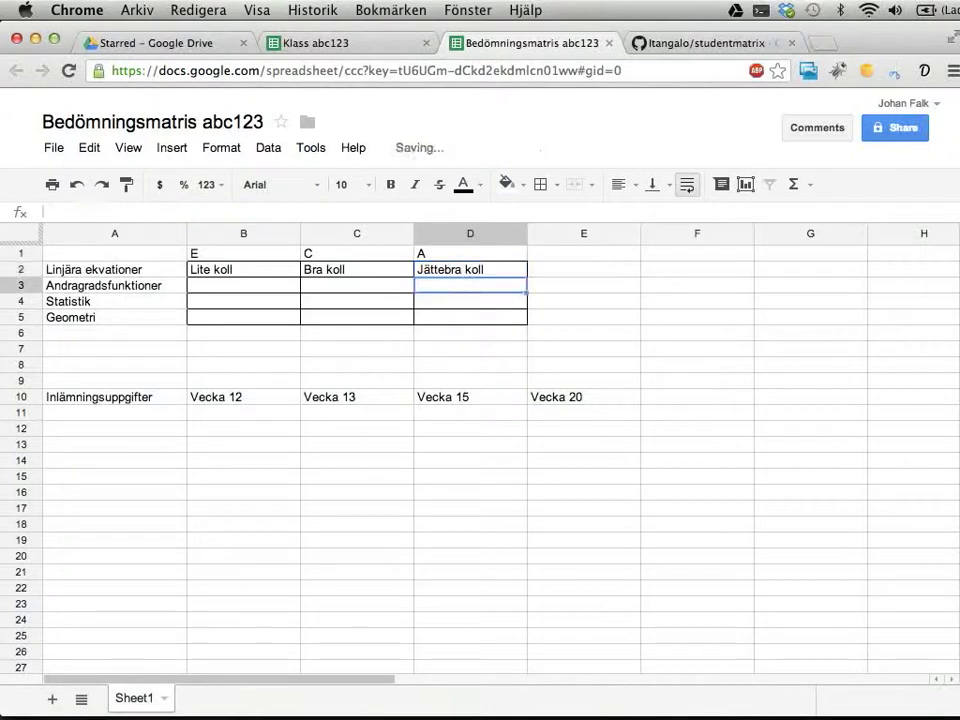
key("Left")
key("Left")
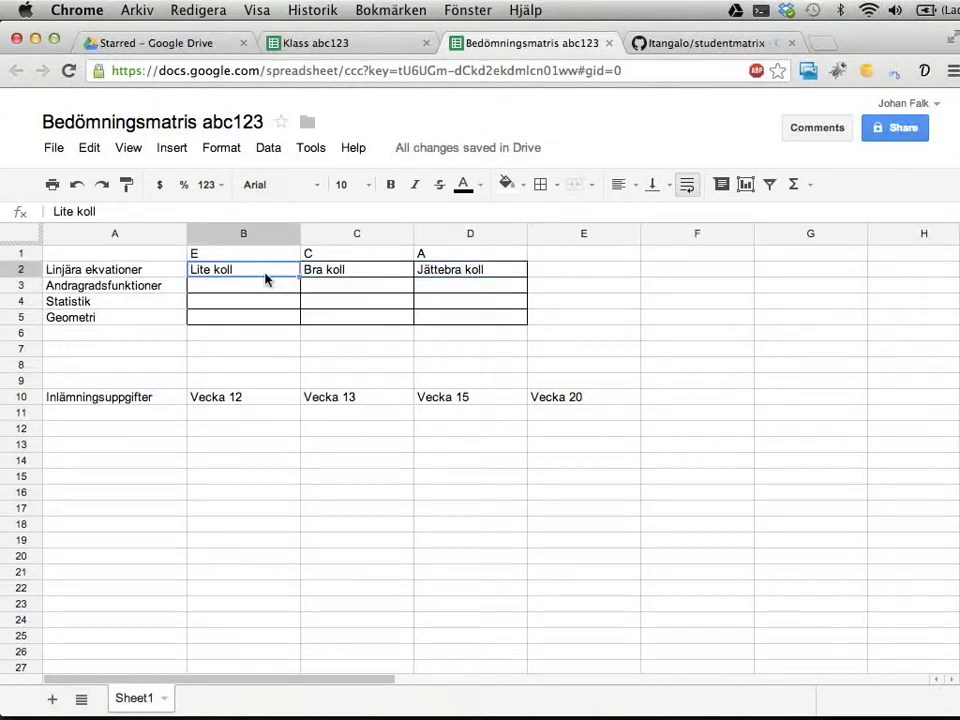
Close the template matrix and go to the first Student name/id cell on the students sheet of Klass abc123
left_click(157, 256)
left_click_drag(157, 259, 559, 403)
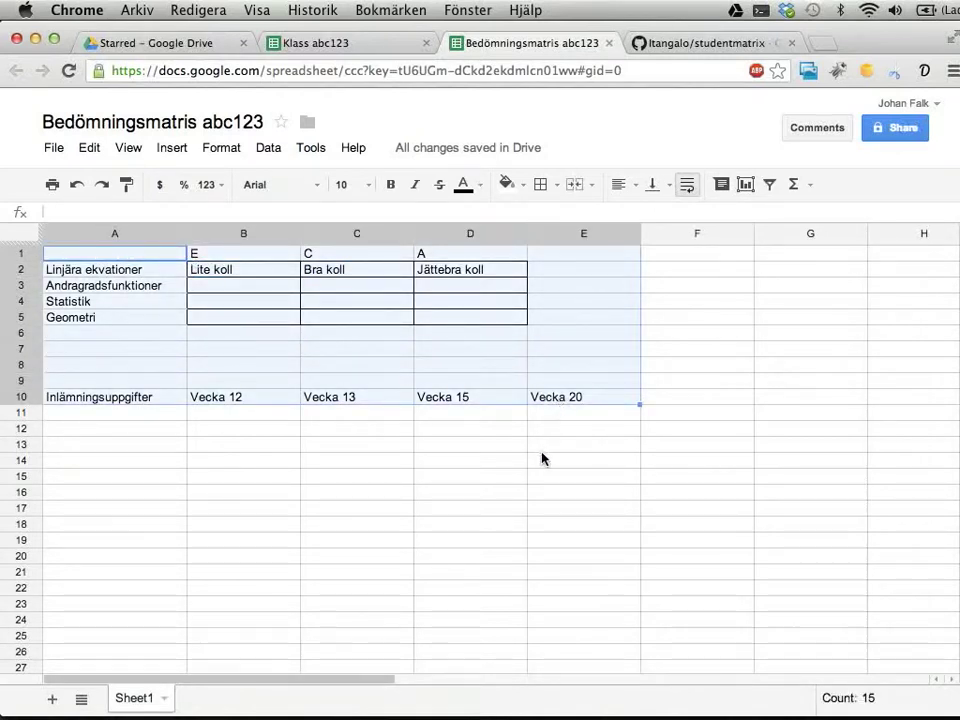
left_click(610, 46)
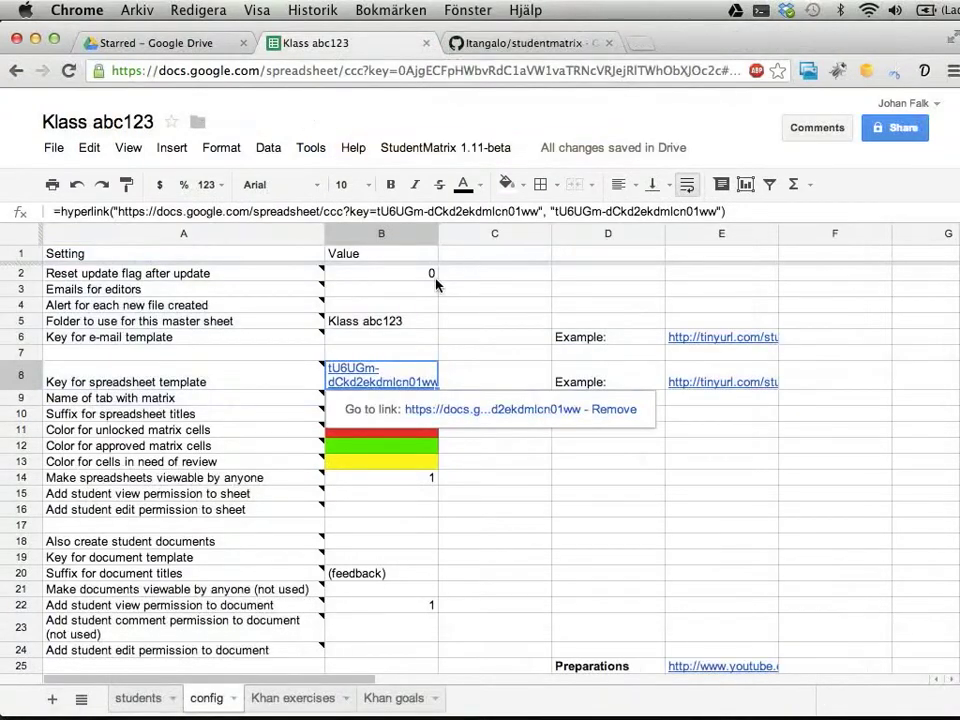
left_click(476, 352)
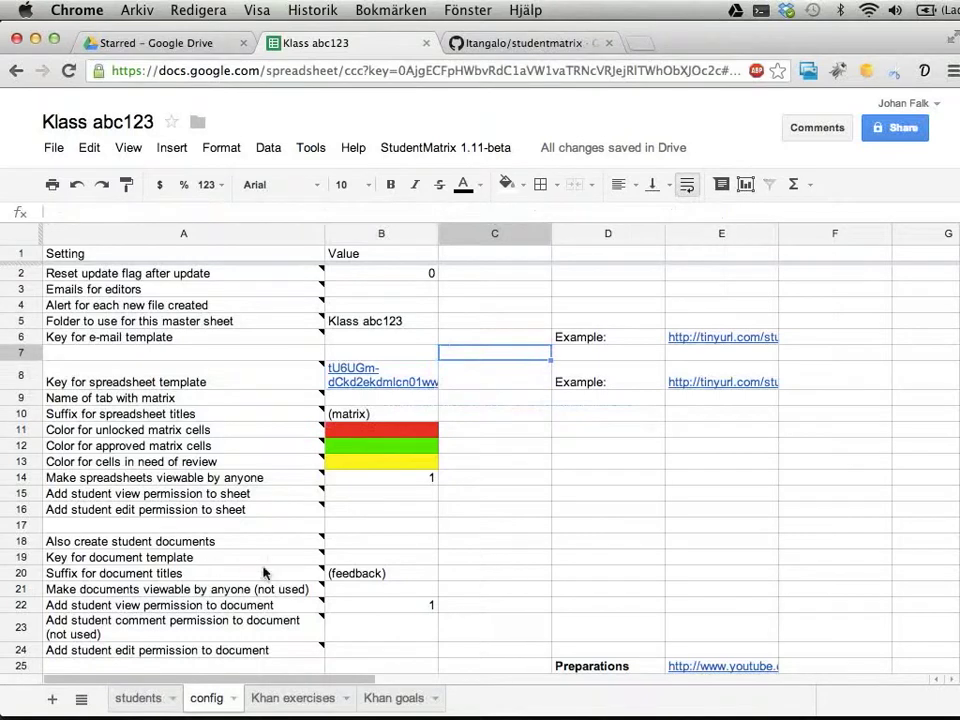
mouse_move(265, 572)
left_click(145, 700)
left_click(225, 273)
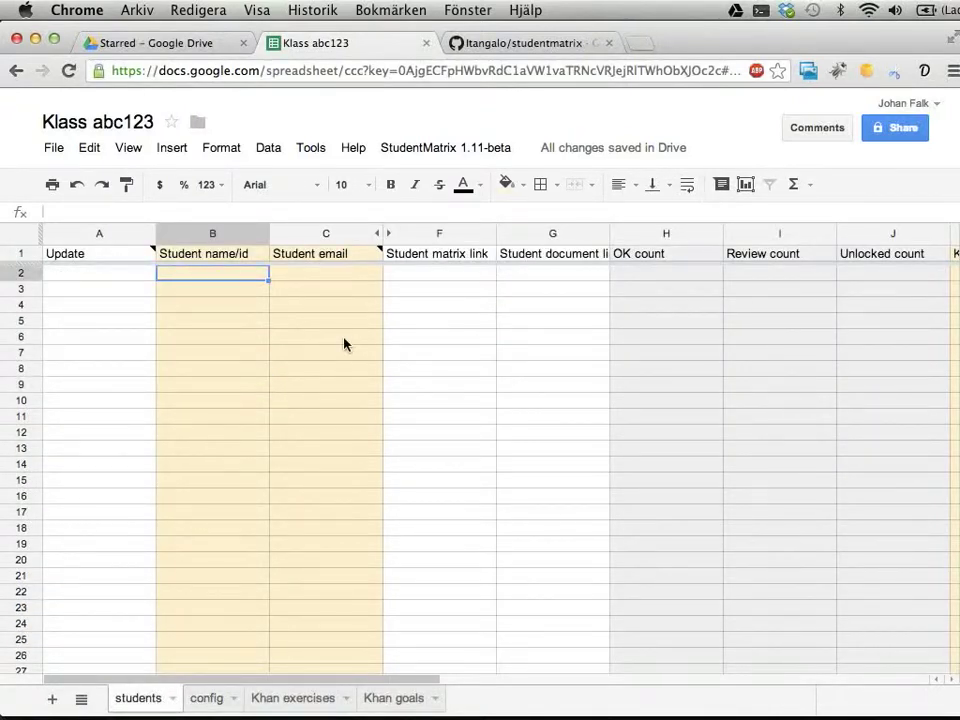
type("Elev 1")
key("Return")
type("Elev")
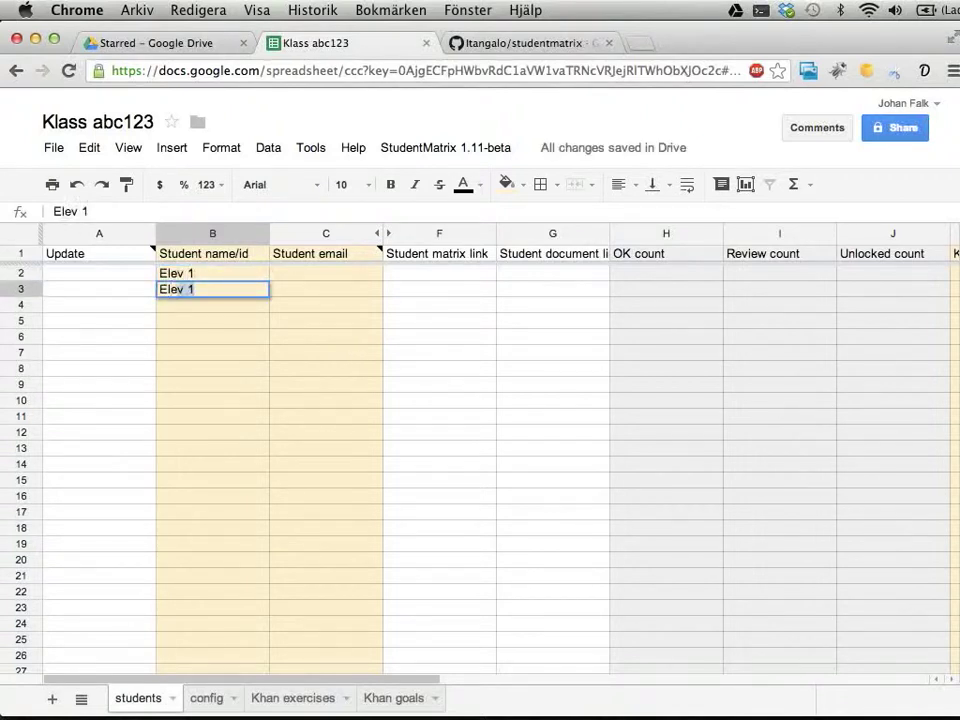
key("Escape")
key("Up")
Enter the first three students' names in B2 to B4 of the Student name/id column
type("Alice")
key("Return")
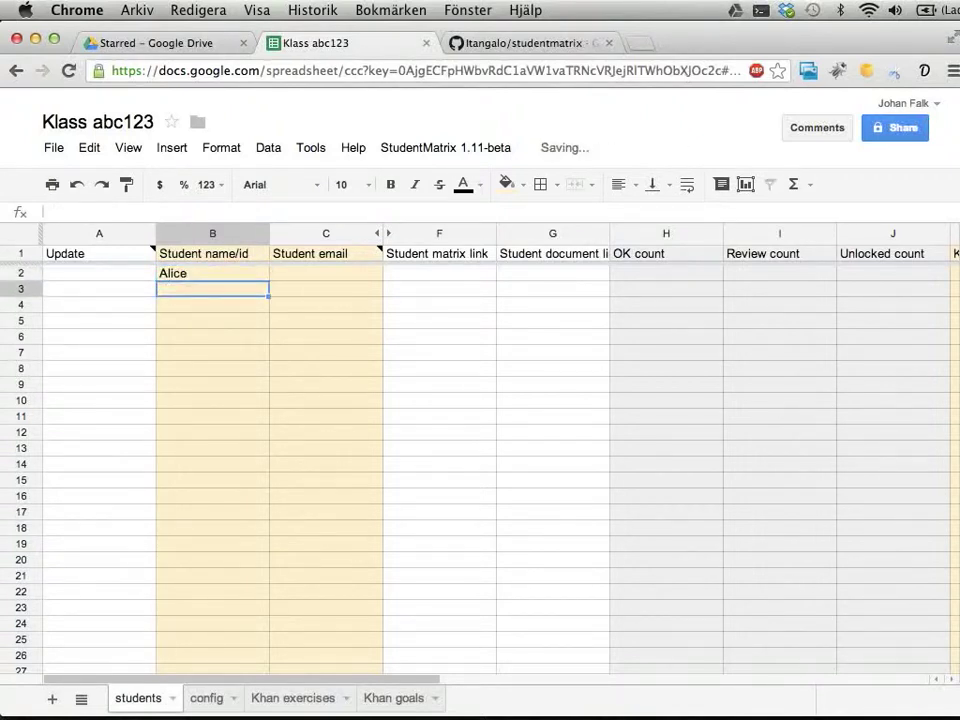
type("Bob")
key("Return")
type("Cedric")
key("Return")
Add two more student names in B5 and B6 of the Student name/id column
type("D")
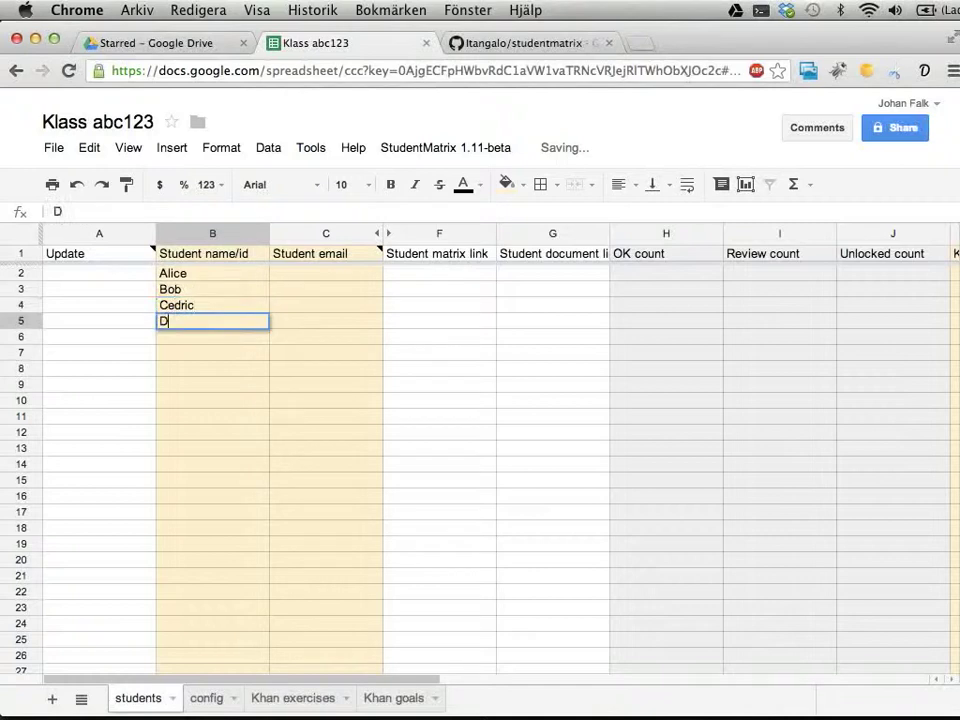
type("anie")
key("BackSpace")
type("iel")
key("Return")
type("E")
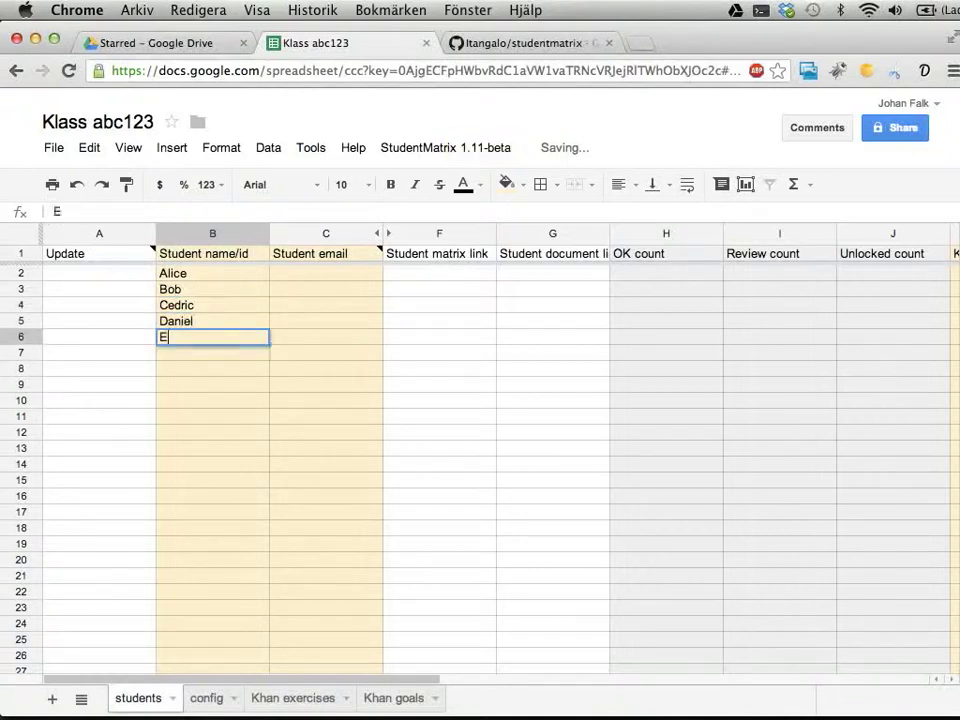
type("ve")
key("Return")
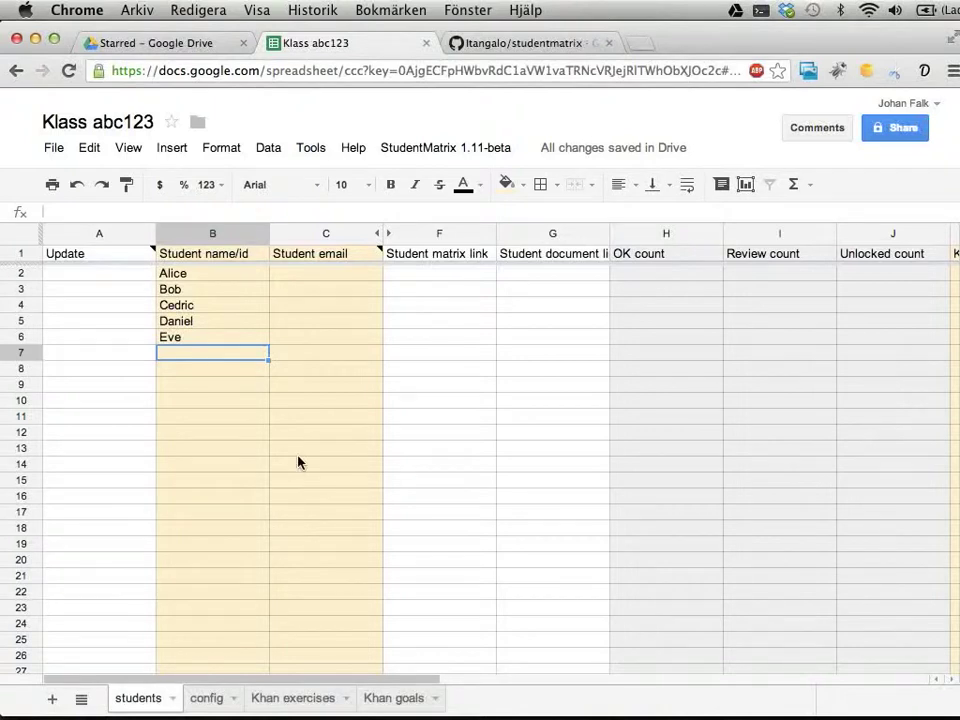
Set the Update flag to 1 for all five students in A2 to A6
left_click(138, 274)
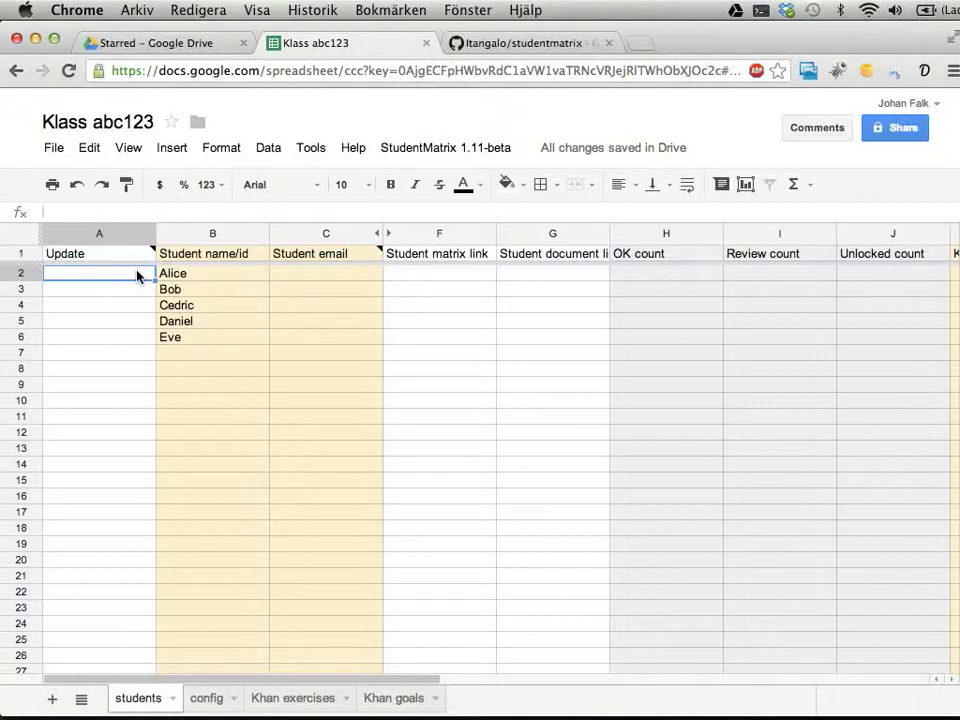
left_click_drag(122, 338, 120, 270)
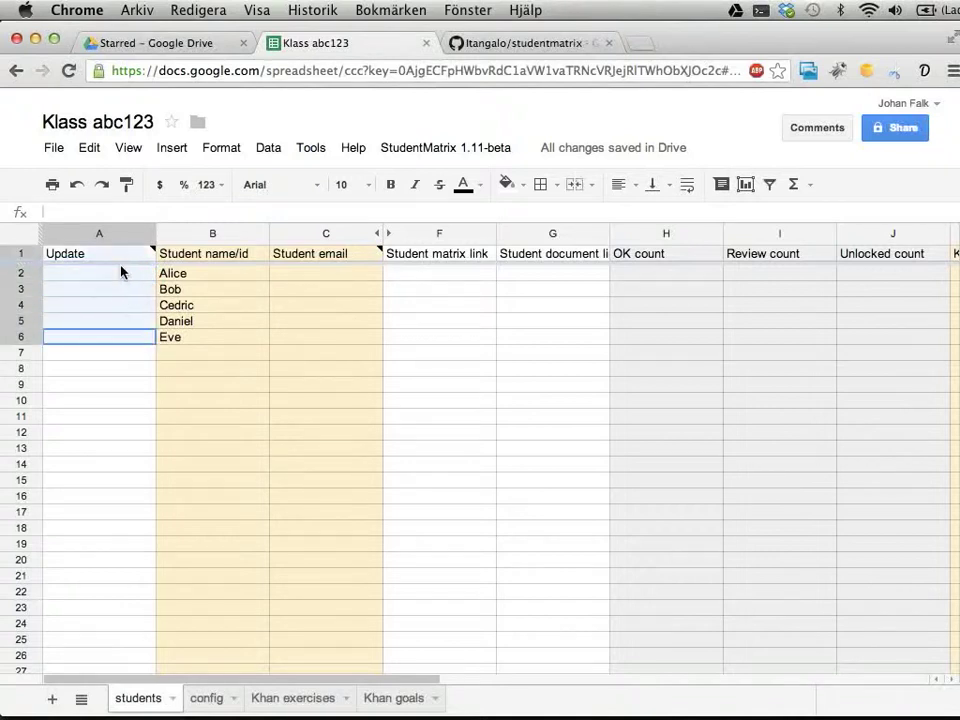
left_click(122, 275)
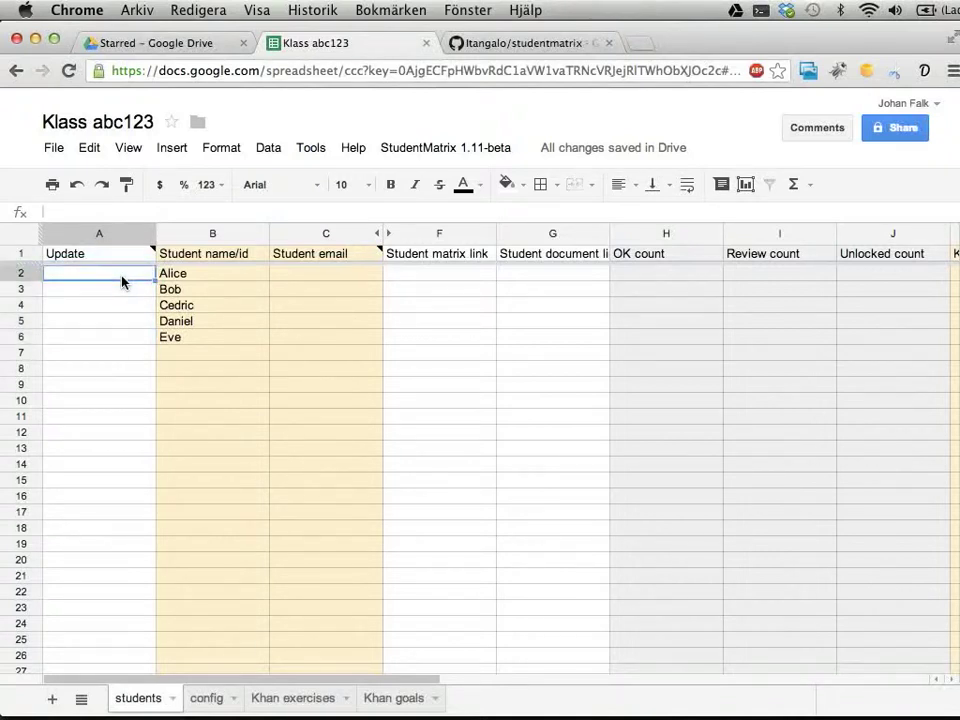
type("1 1 1 1")
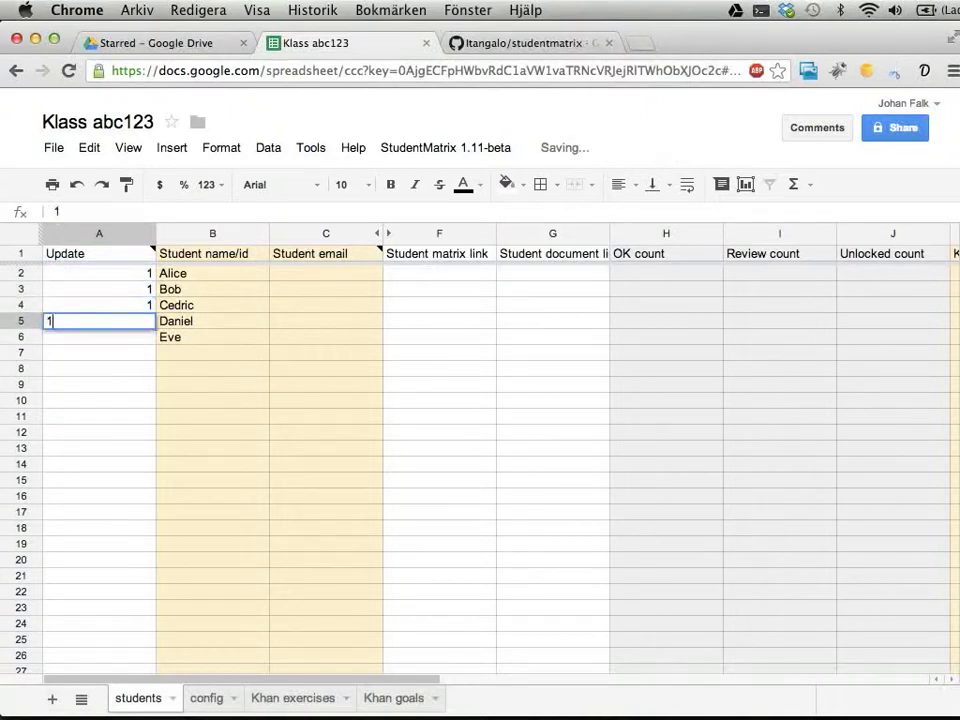
key("Return")
type("1")
key("Return")
Select the Update flags in A2 to A6 to check that every student is marked
key("Up")
key("Up")
key("Up")
key("Up")
key("Up")
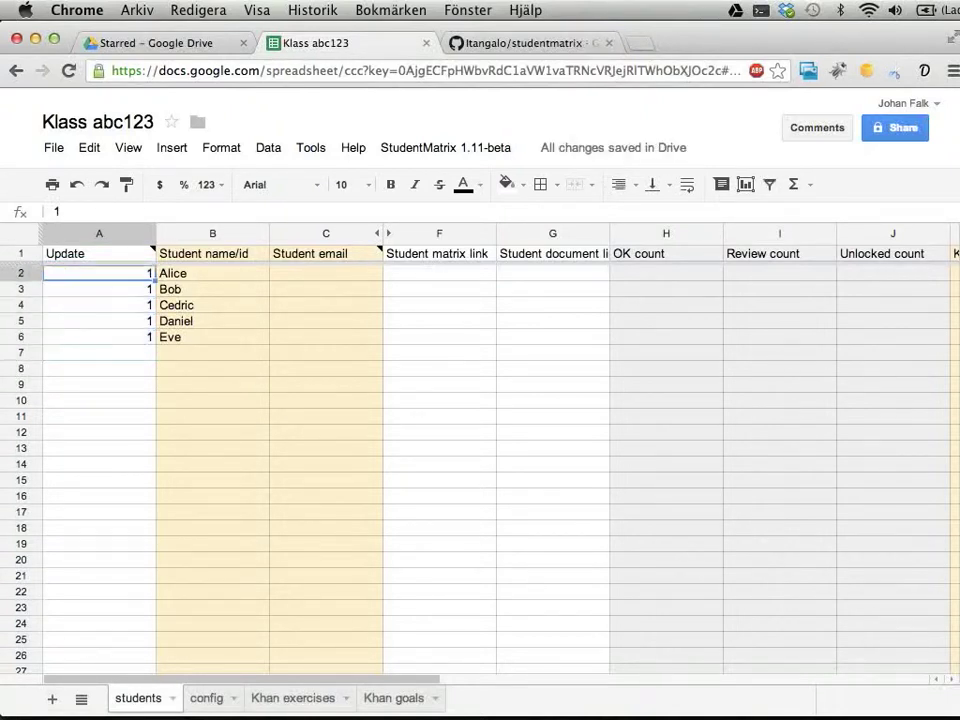
key("shift+Down")
key("shift+Down")
key("shift+Down")
key("shift+Down")
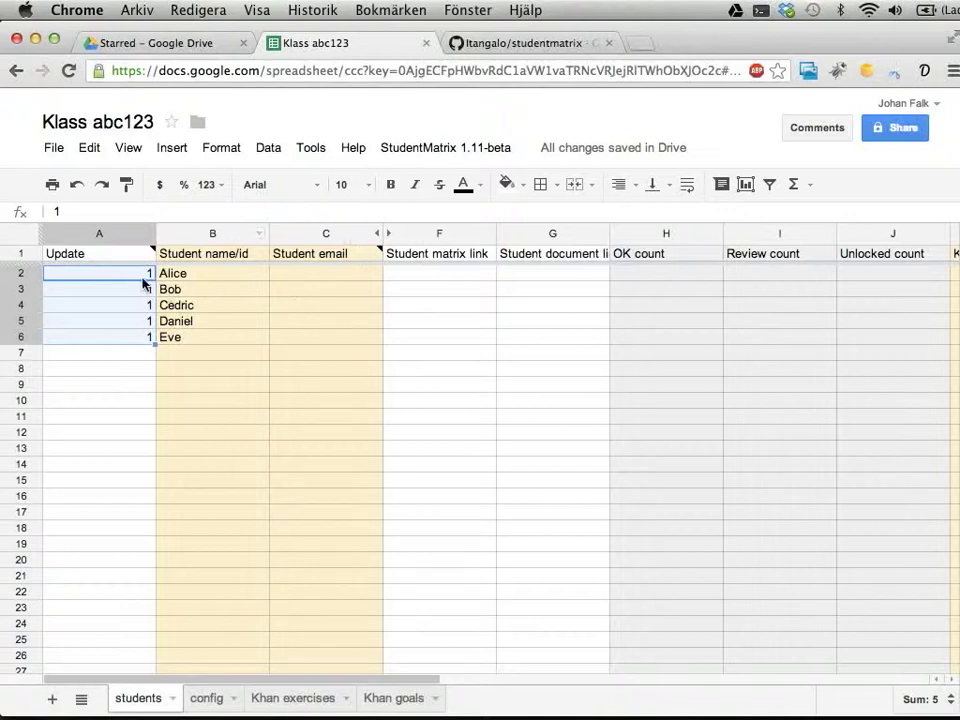
Run the StudentMatrix command Setup: Create student sheets and check the created files in the Klass abc123 Drive folder
left_click(262, 339)
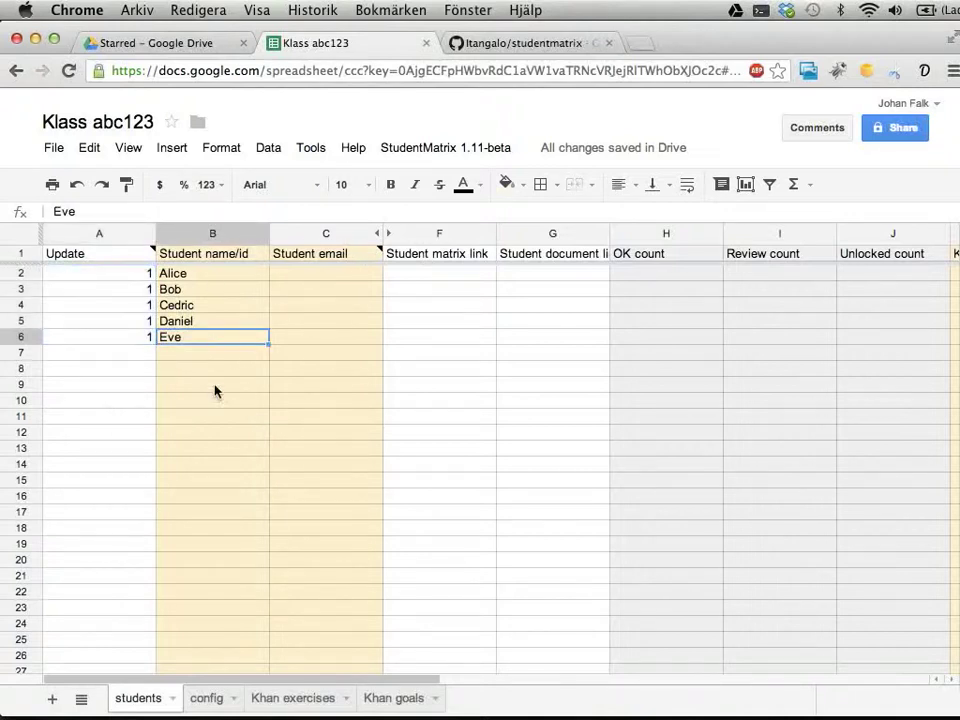
left_click(428, 147)
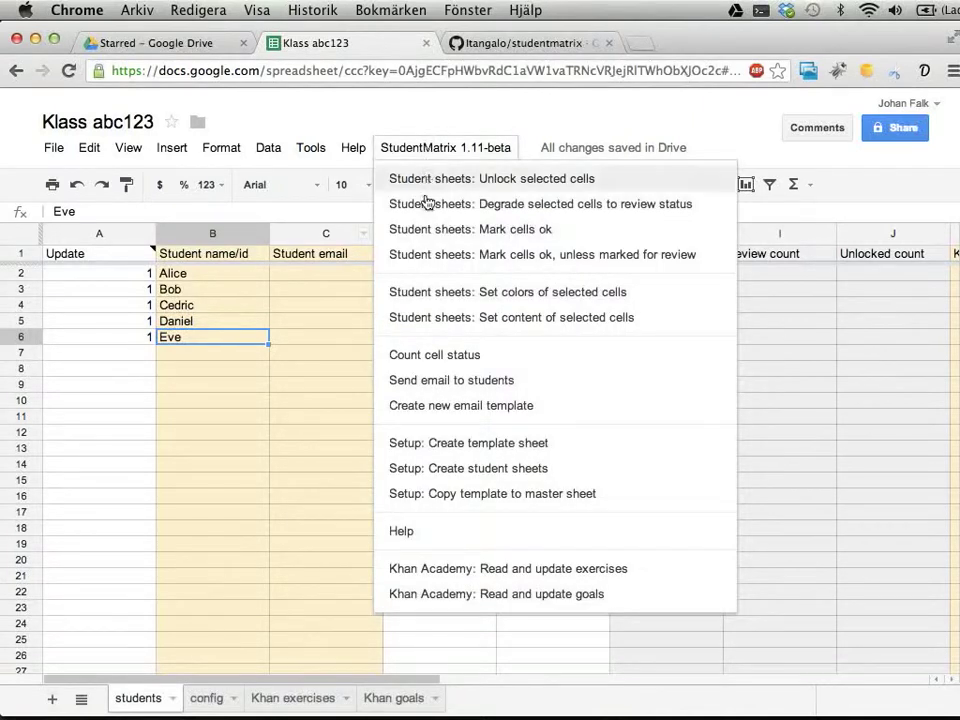
left_click(460, 468)
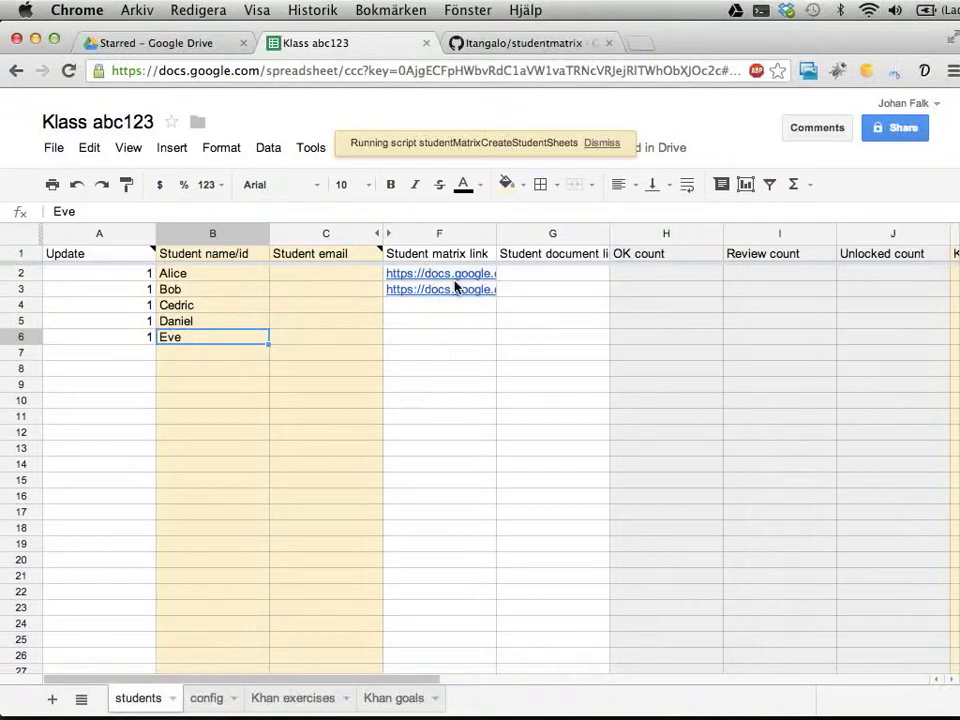
left_click(157, 44)
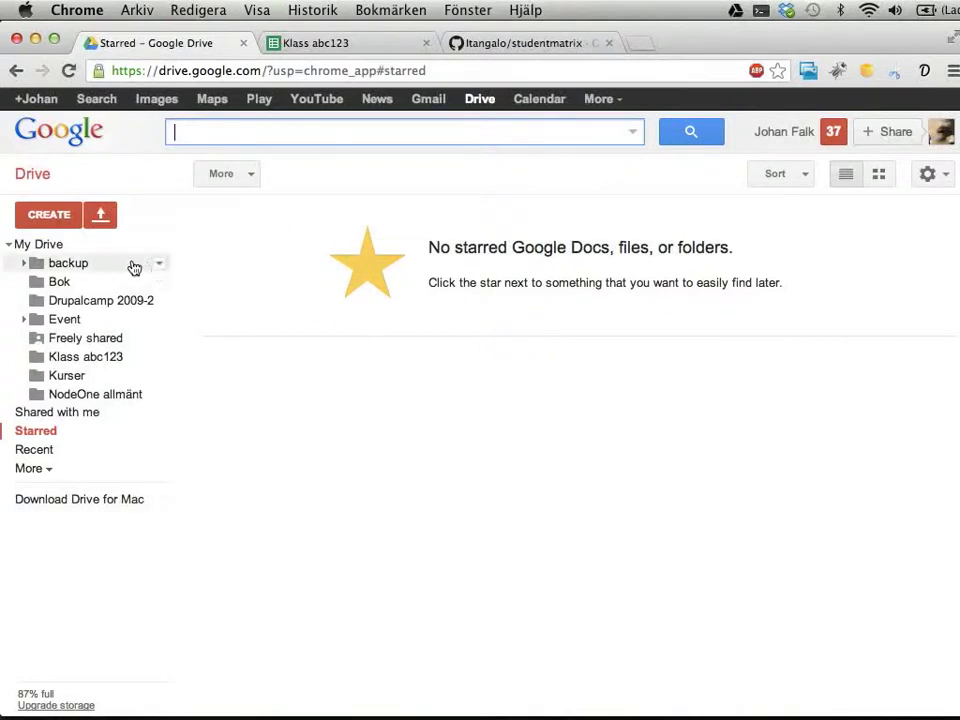
left_click(83, 362)
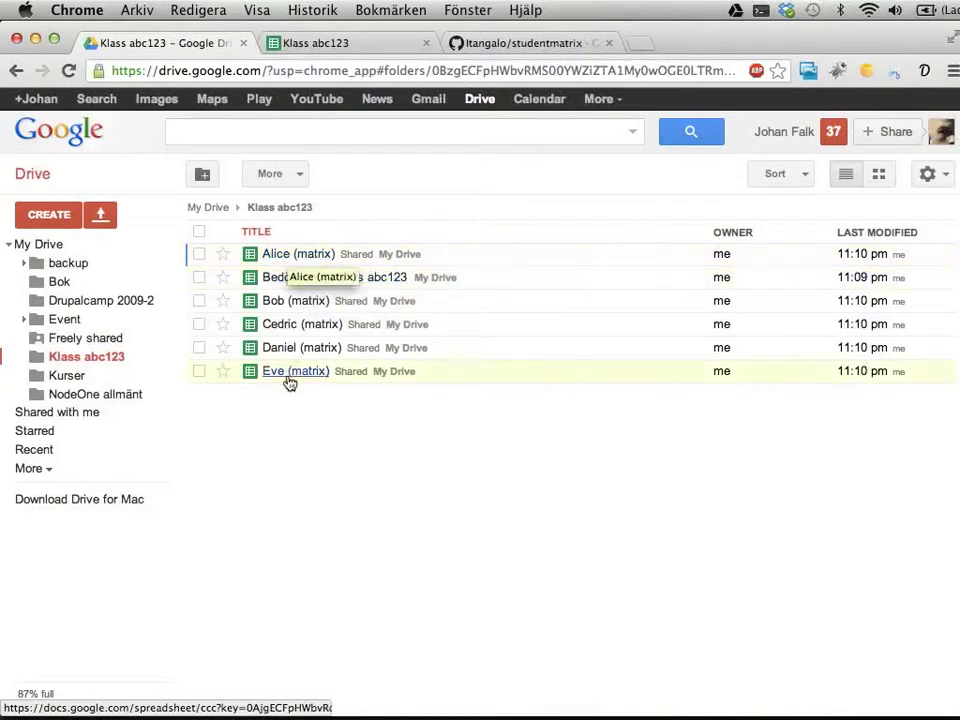
Return to the Klass abc123 master sheet and open the second student's matrix from the link in F3
left_click(275, 40)
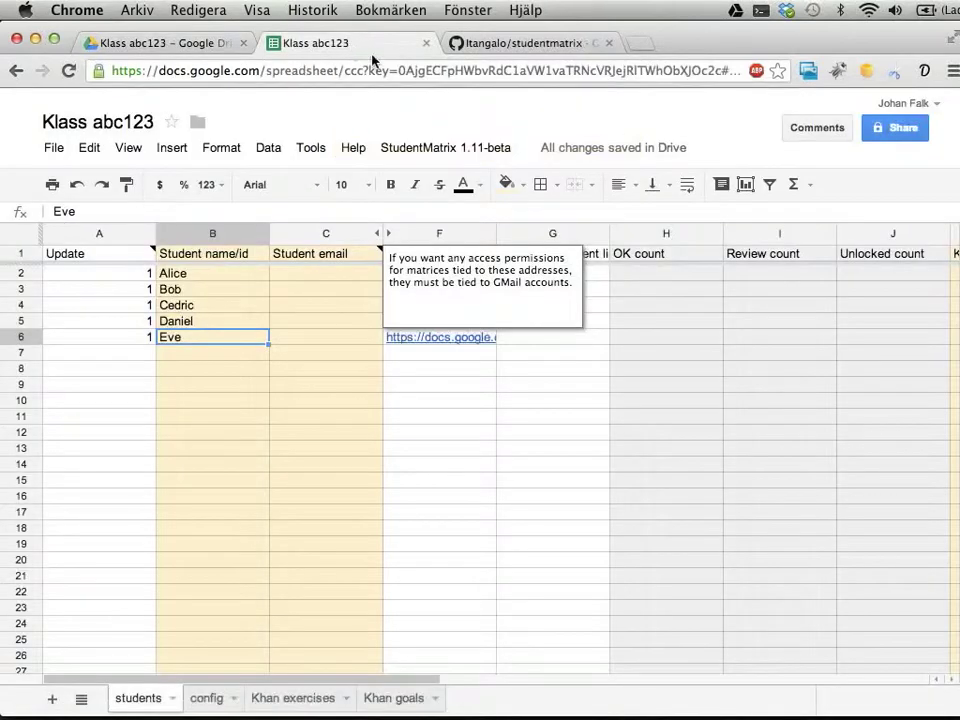
left_click(252, 322)
left_click(445, 290)
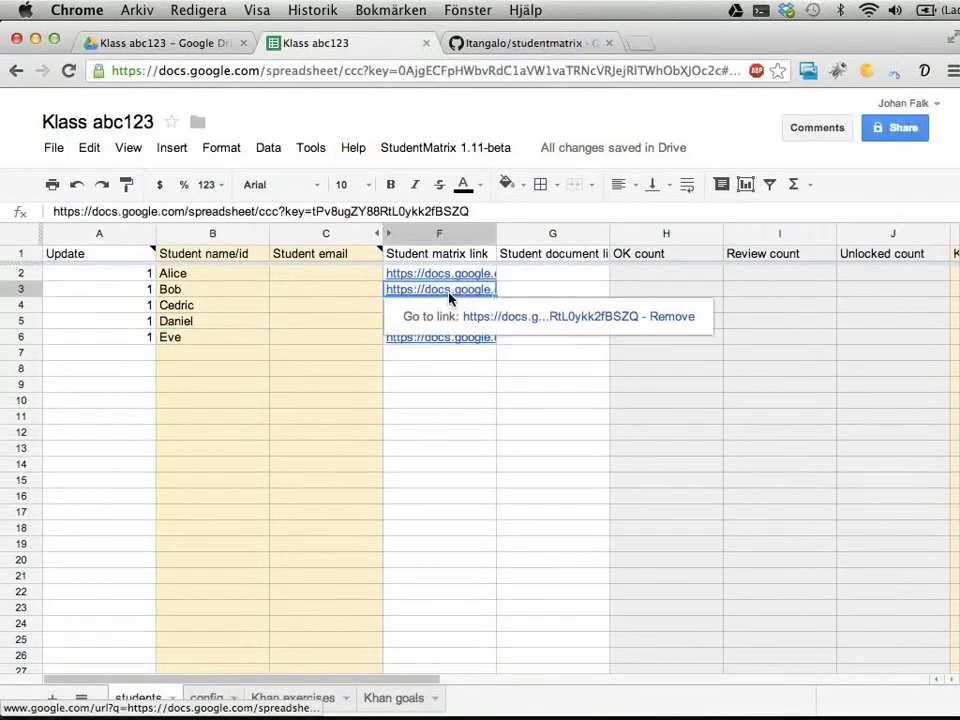
left_click(531, 318)
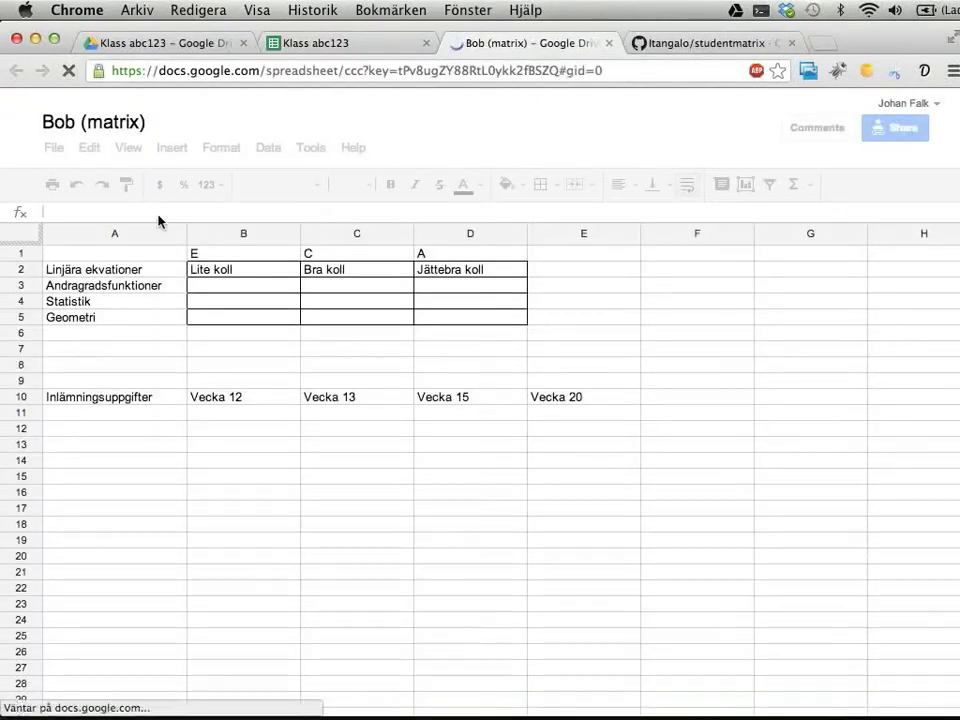
Fill the C-level and E-level cells for Andragradsfunktioner, C3 and B3, with bright green
left_click(350, 290)
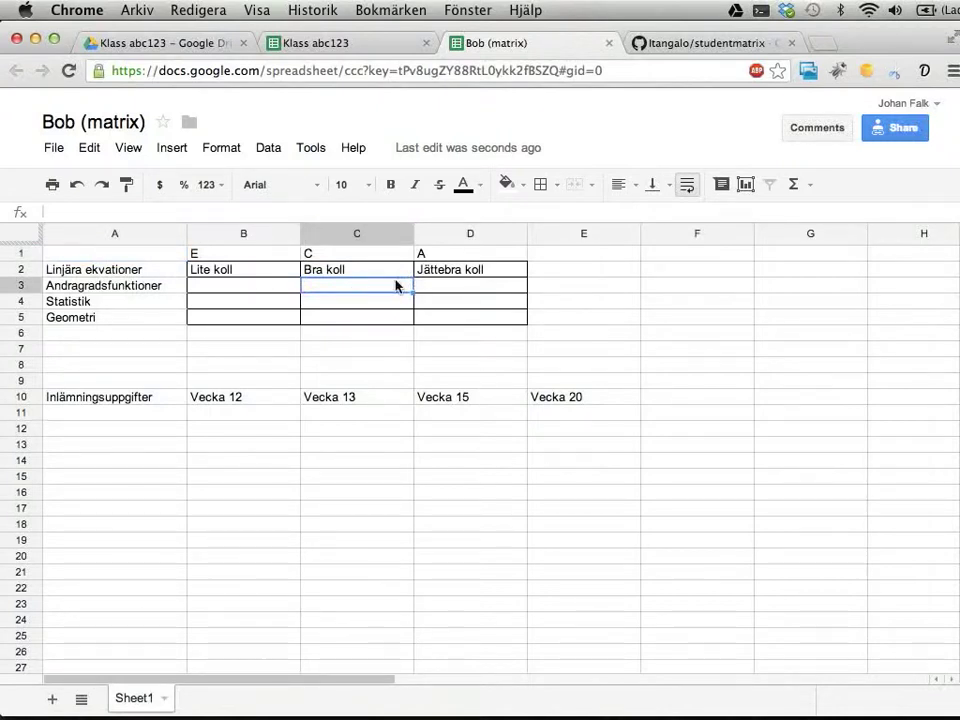
left_click(507, 184)
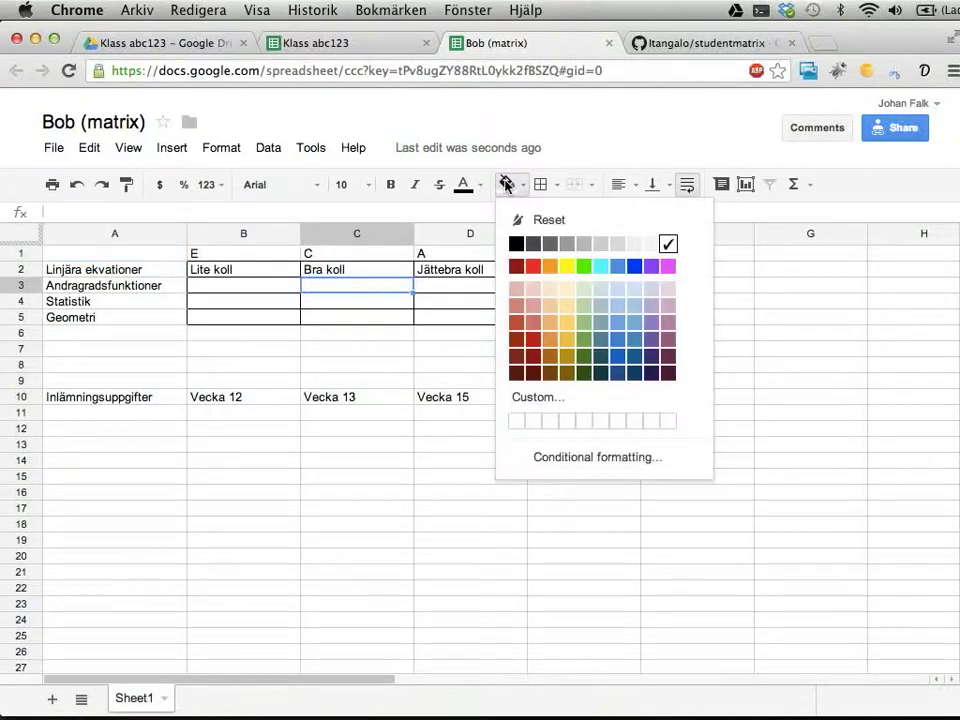
left_click(584, 266)
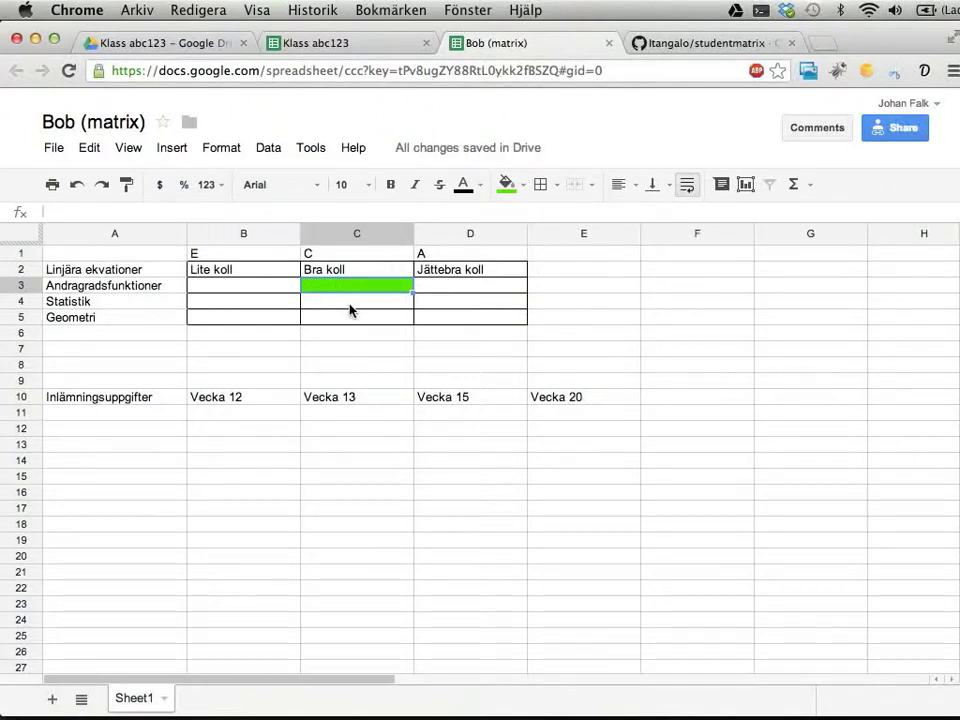
left_click(280, 288)
left_click(507, 184)
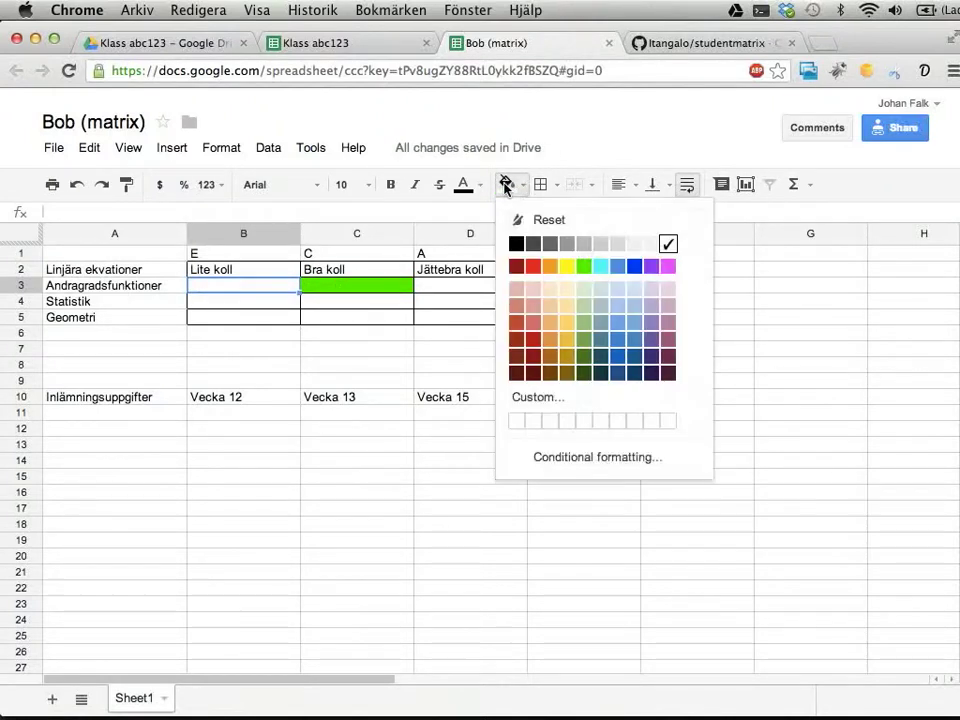
left_click(584, 266)
Add the note "Visade kunskaper på lektion, 2013-05-12." to the C-level cell for Andragradsfunktioner, C3, and close the student's matrix
left_click(396, 292)
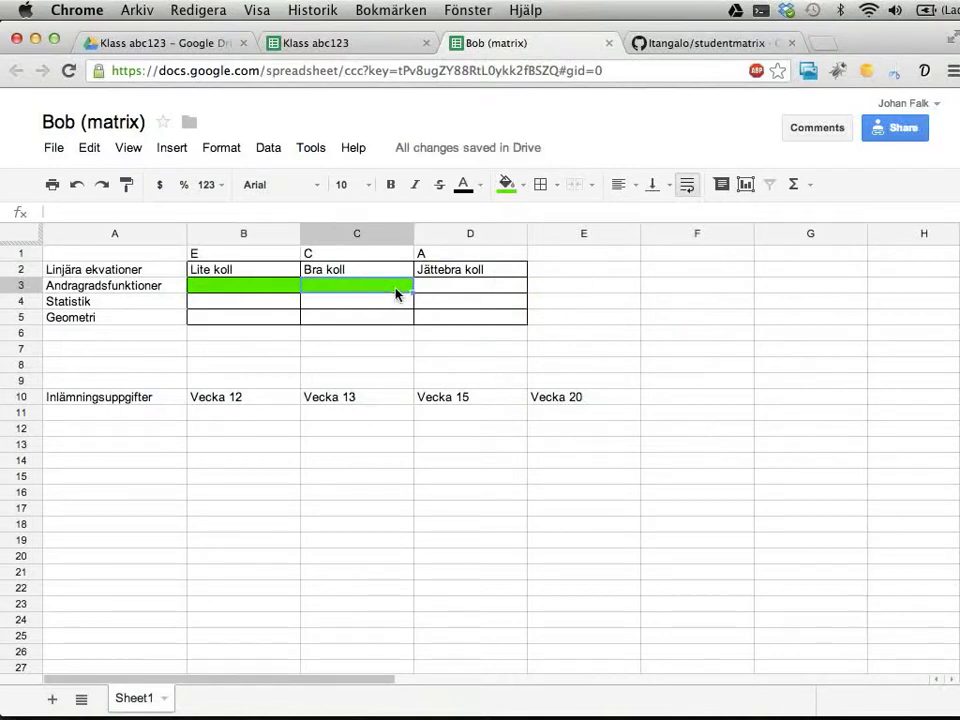
right_click(396, 292)
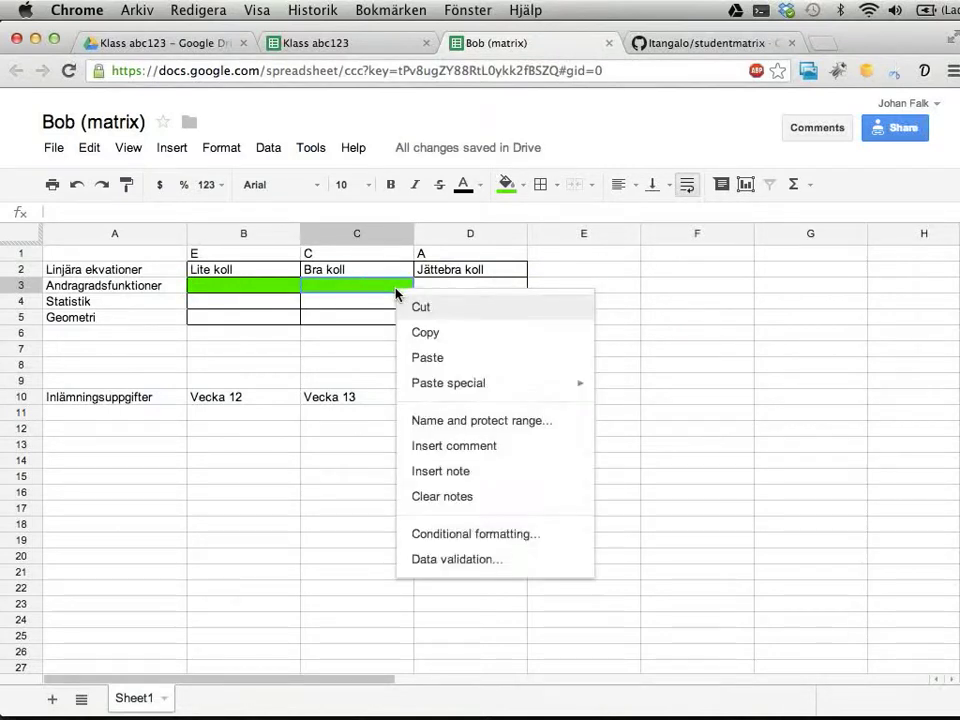
left_click(450, 472)
type("Visa")
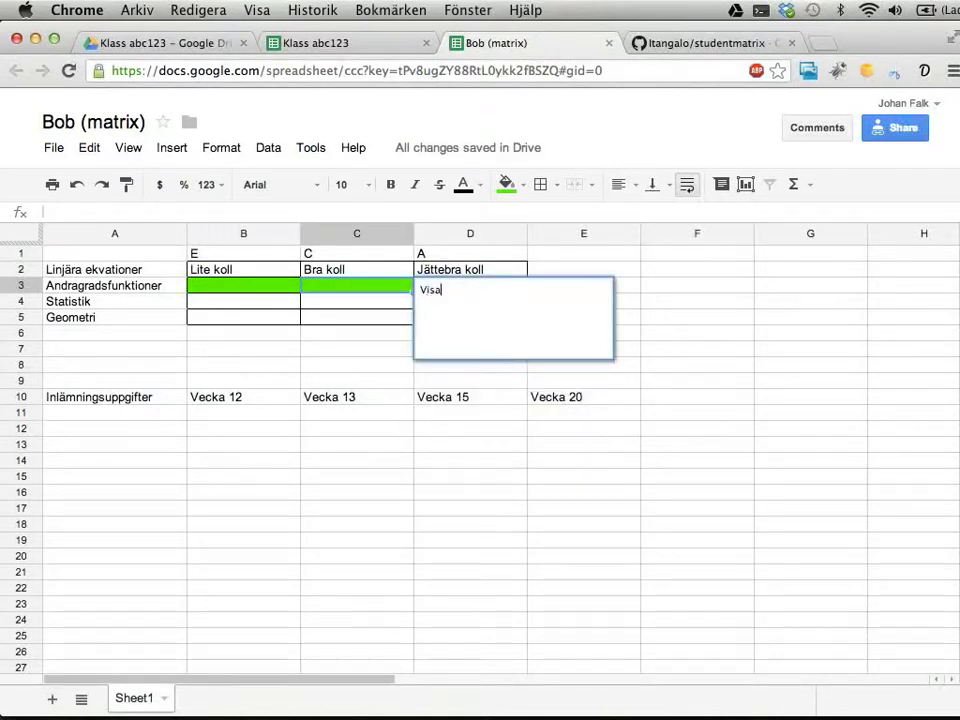
type("de kunskaper på le")
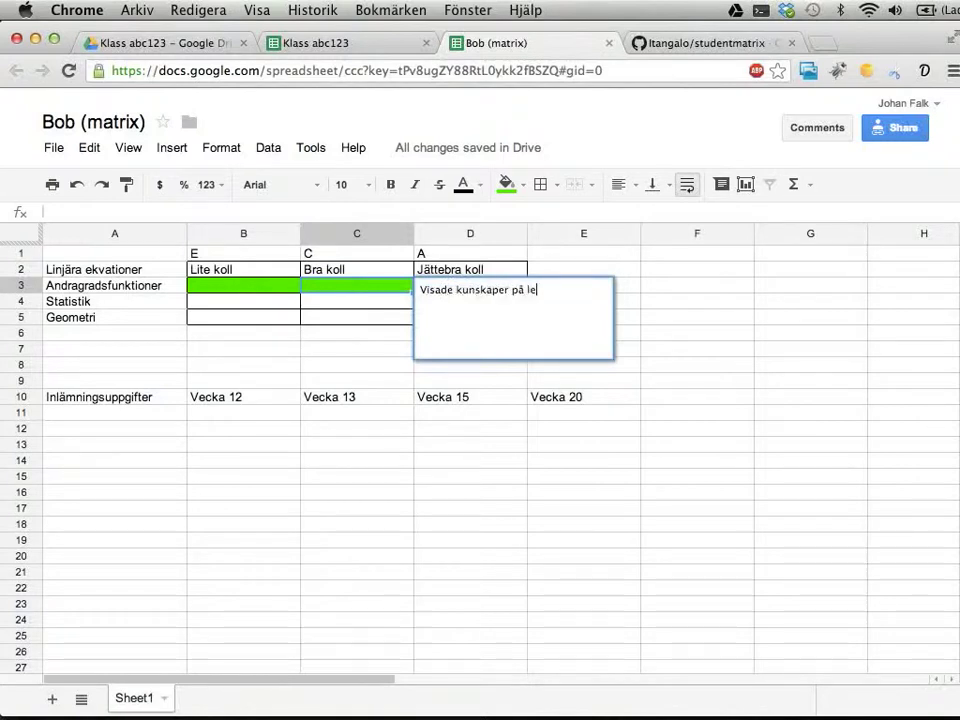
type("ktion, 2013-05-12.")
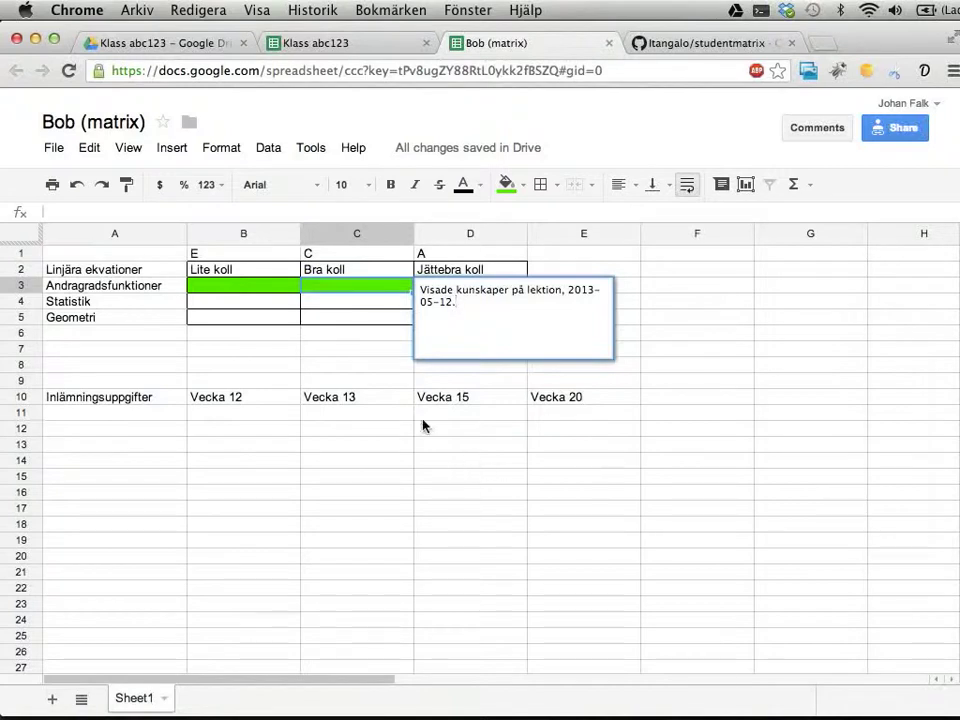
left_click(332, 305)
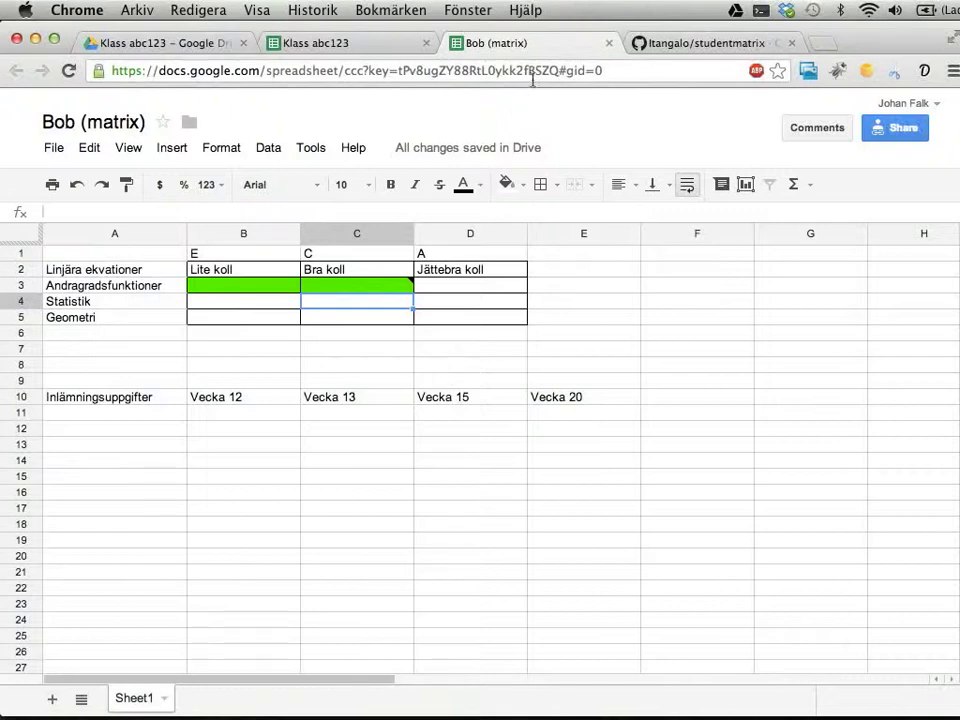
left_click(610, 44)
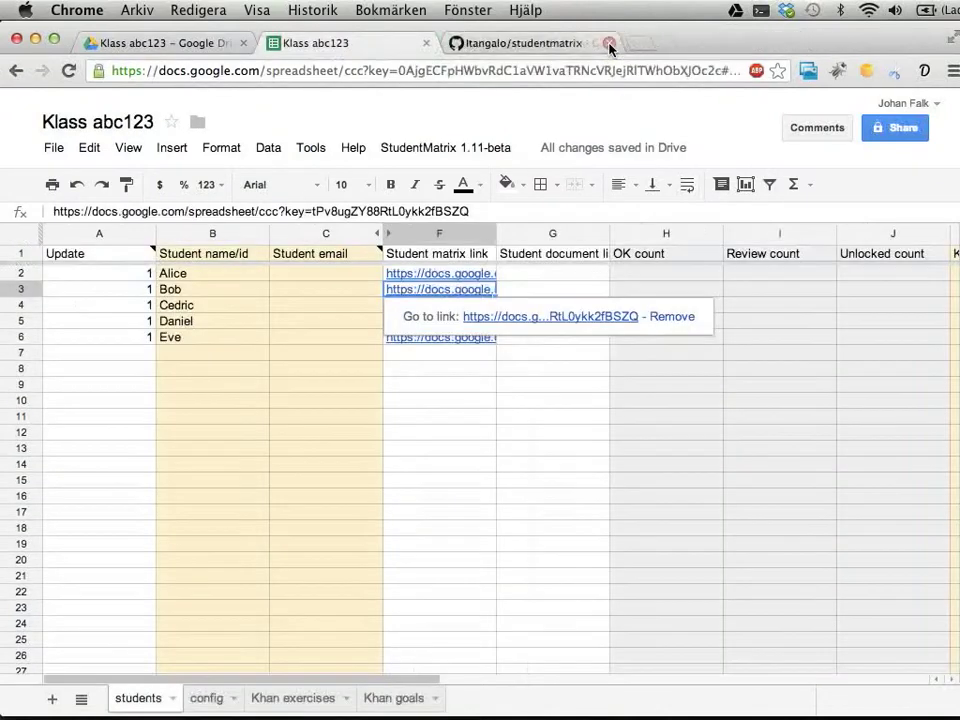
Copy the template into the master sheet as "Prov v 20" and place the new sheet between config and Khan exercises
left_click(292, 340)
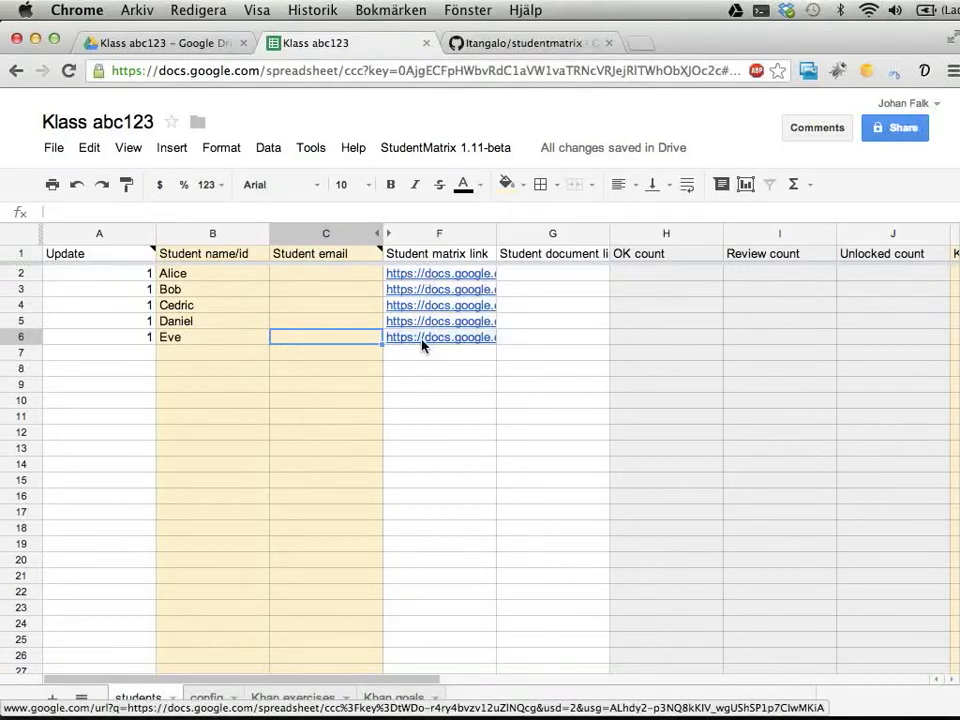
left_click(347, 356)
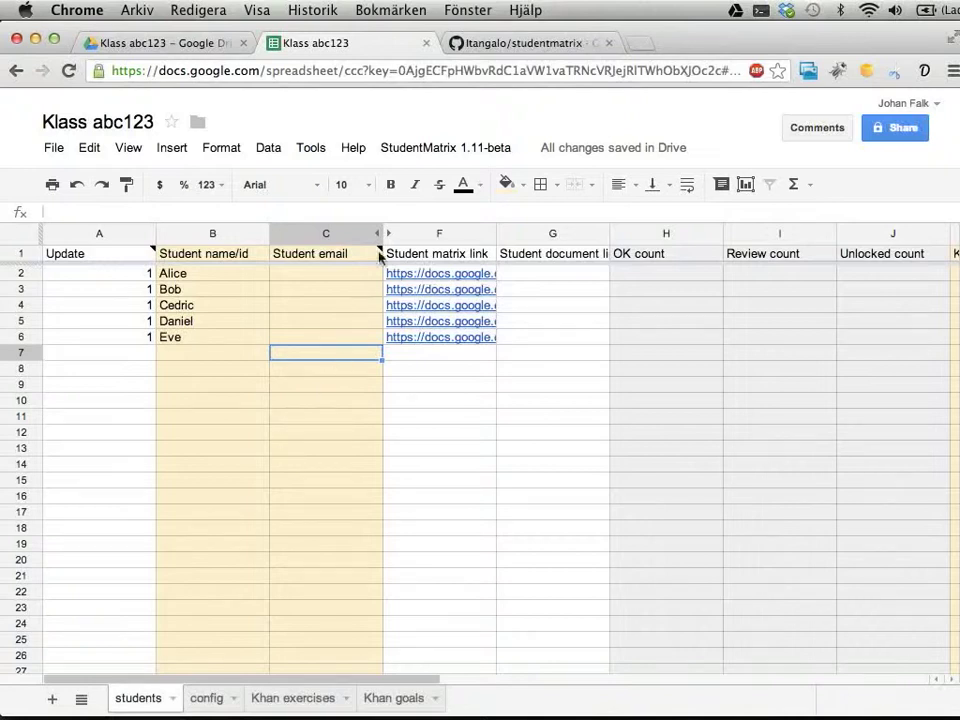
left_click(413, 150)
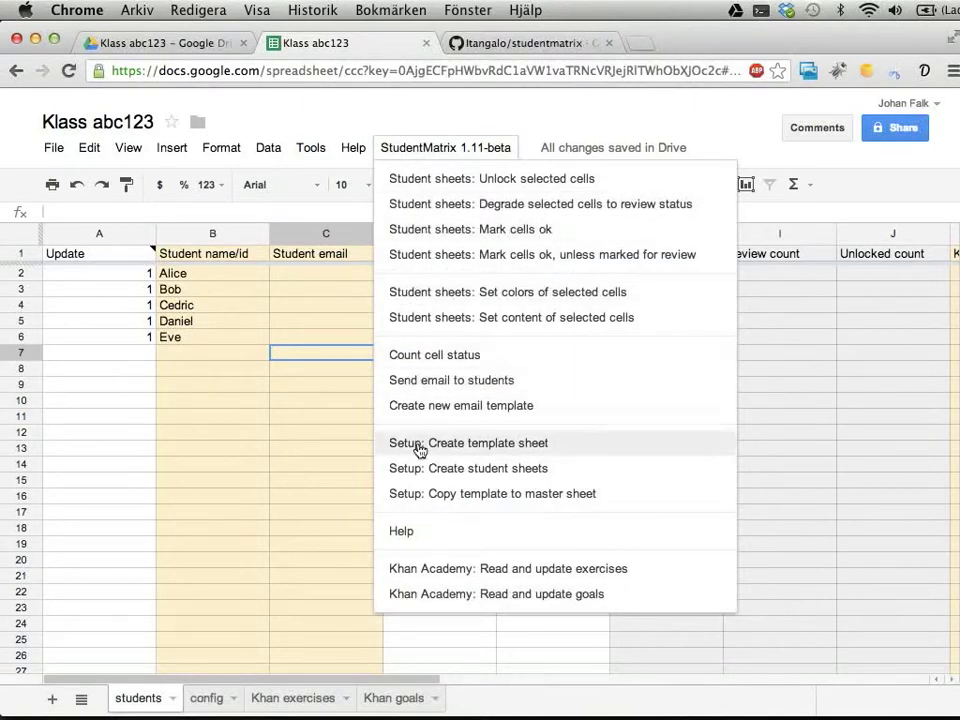
left_click(514, 494)
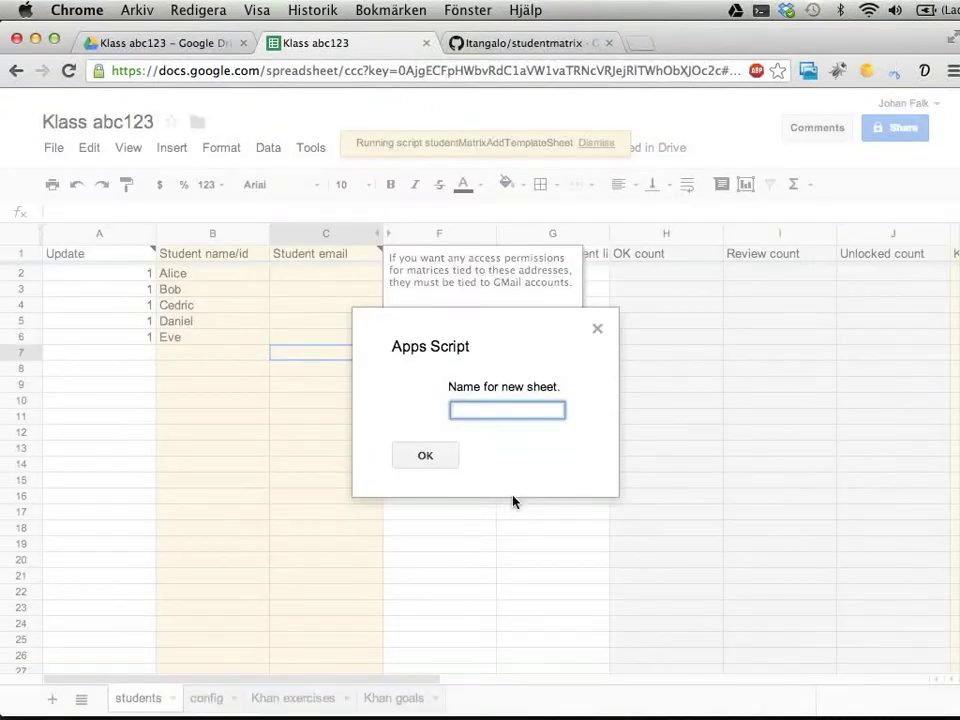
type("Pro")
key("BackSpace")
key("BackSpace")
type("rov")
left_click(426, 456)
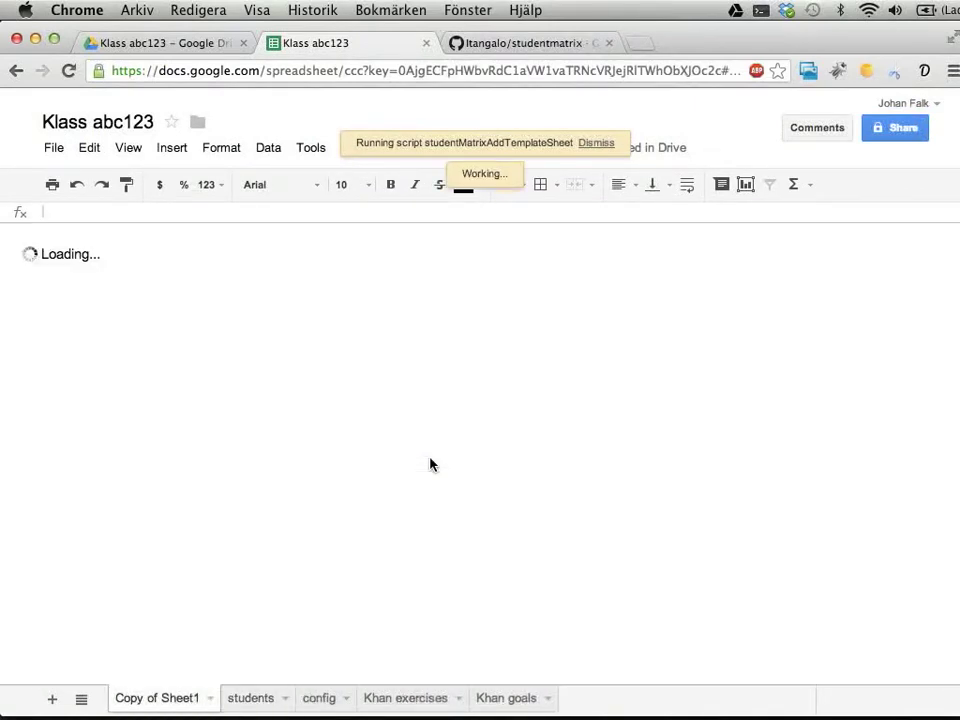
left_click_drag(150, 694, 287, 708)
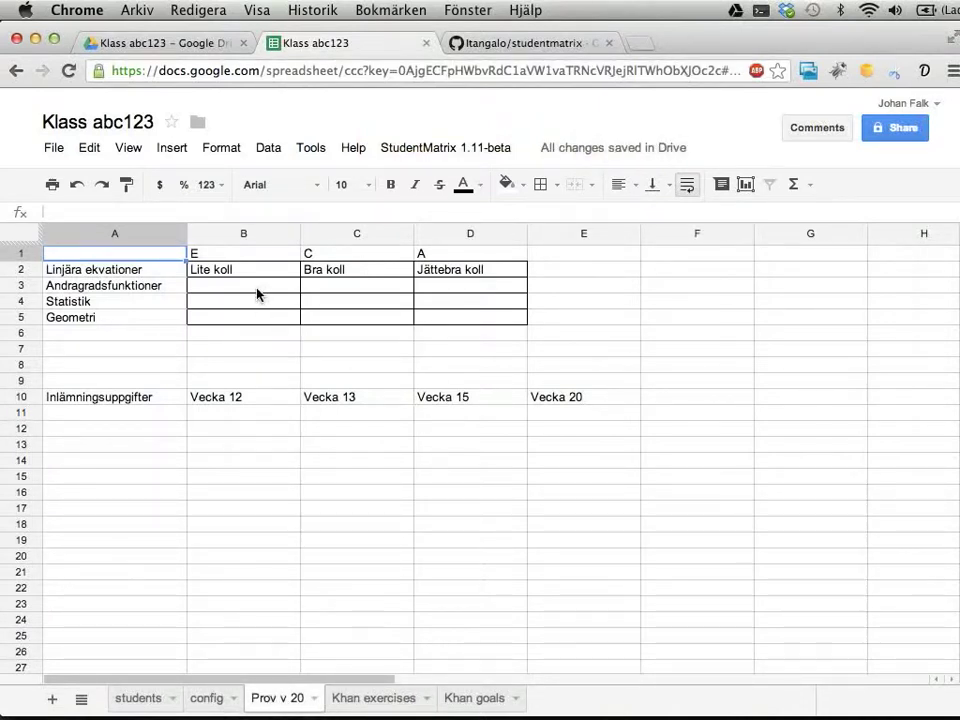
Fill the E, C and A cells for Andragradsfunktioner, B3 to D3, with bright green on the Prov v 20 sheet
left_click_drag(259, 291, 444, 287)
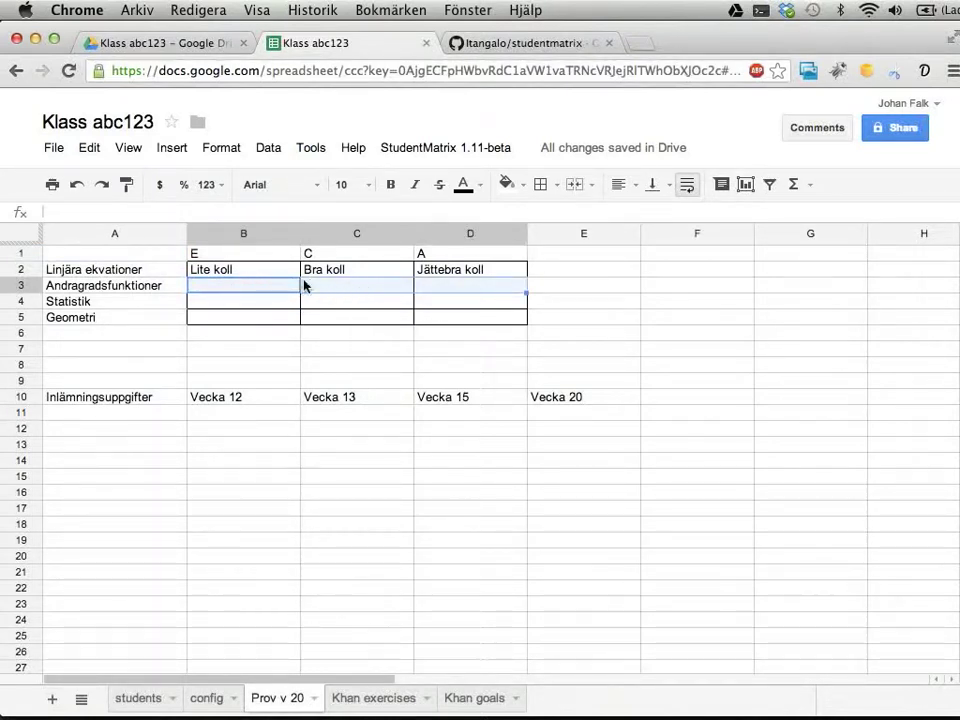
left_click(506, 186)
left_click(584, 267)
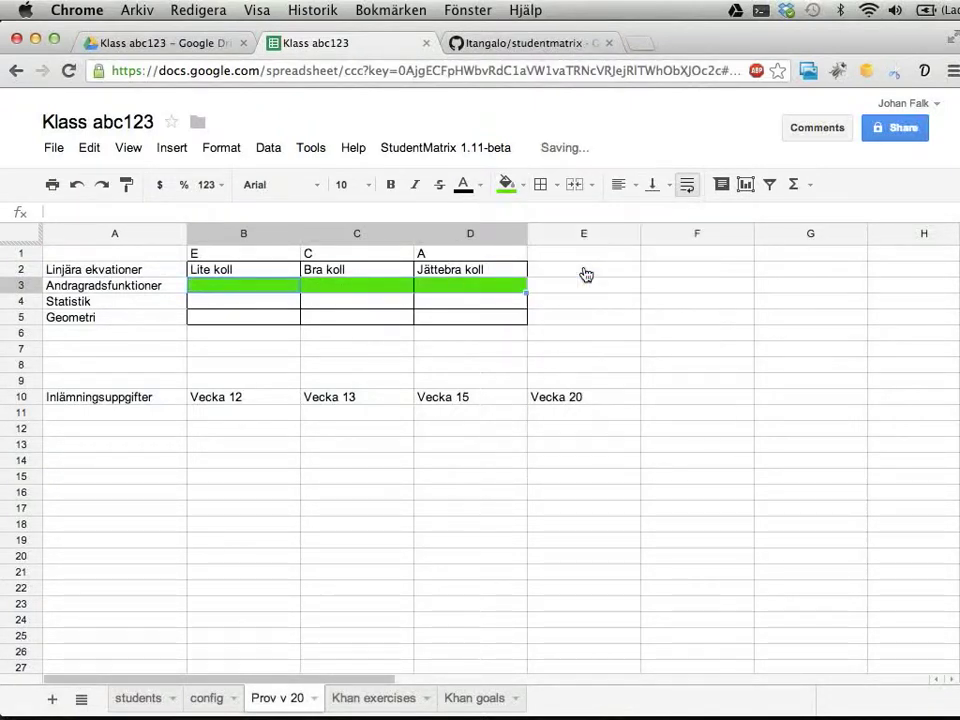
left_click(439, 304)
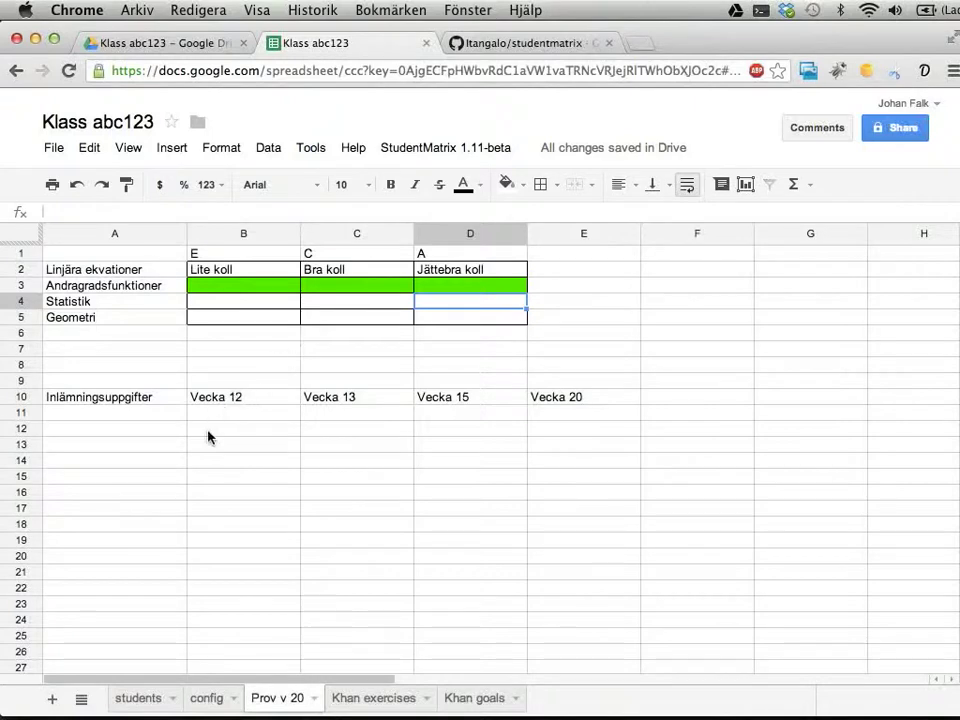
Run the StudentMatrix command Student sheets: Unlock selected cells on B2 to D5 of the Prov v 20 sheet
left_click(140, 698)
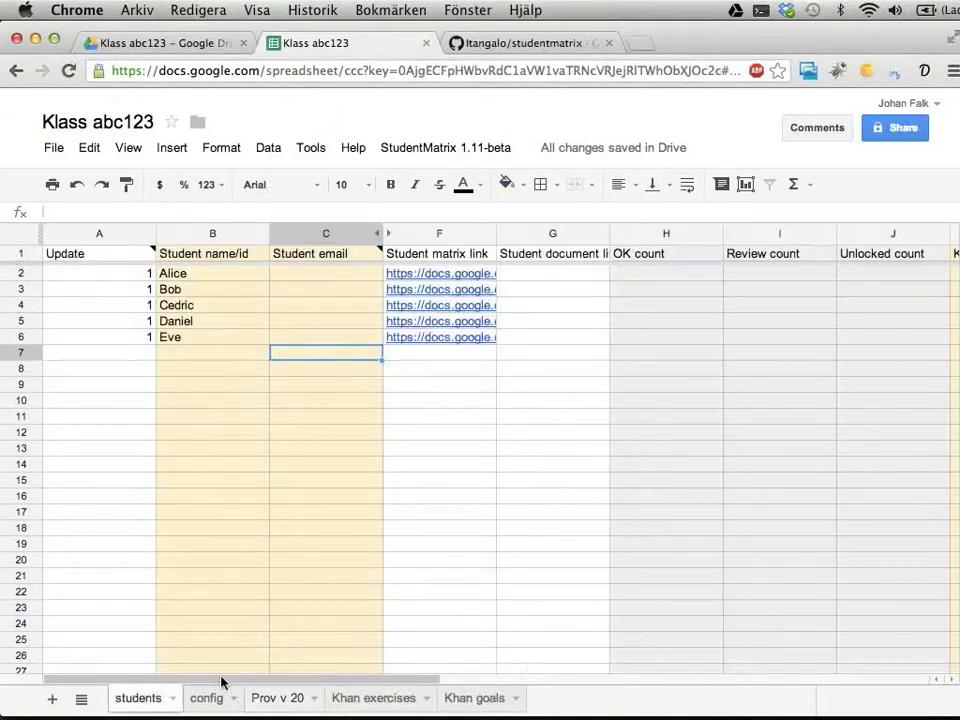
left_click(276, 698)
left_click_drag(250, 291, 443, 293)
left_click_drag(272, 272, 460, 317)
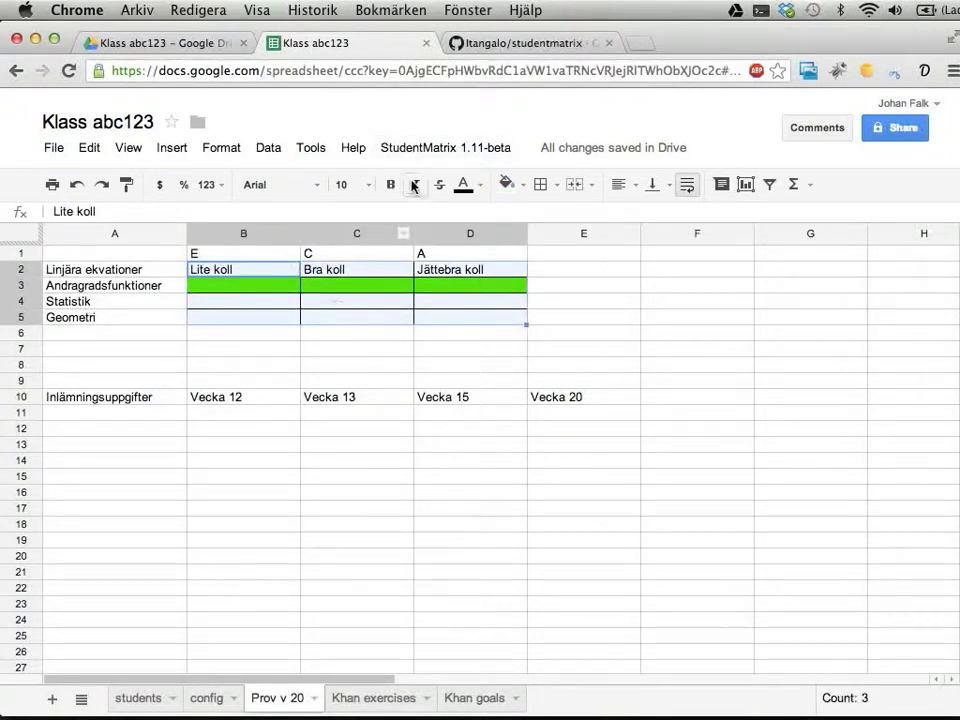
left_click(410, 148)
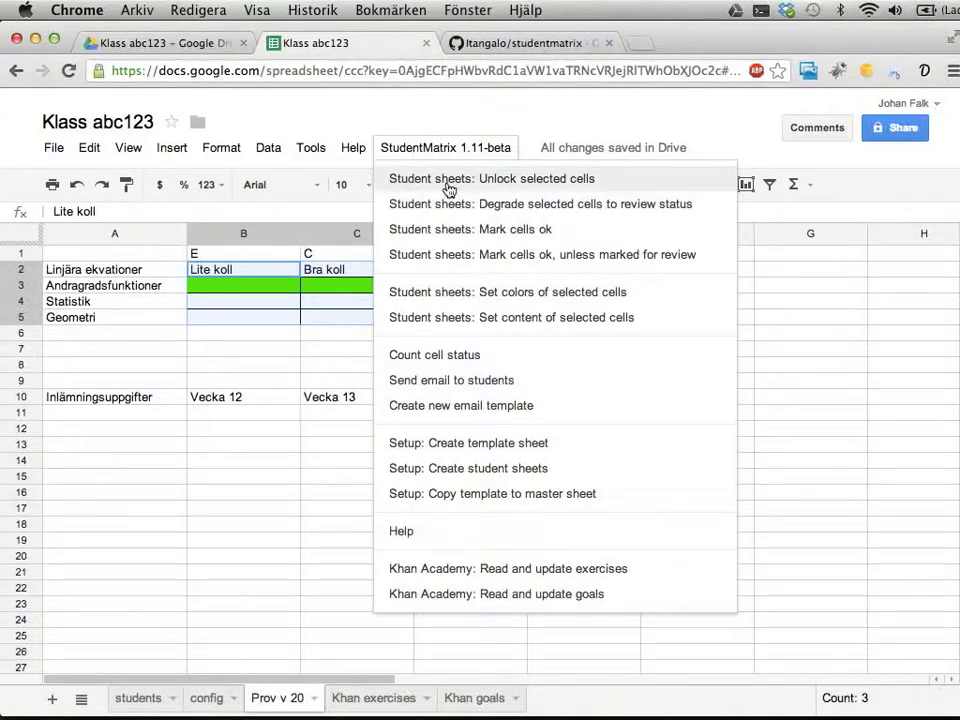
left_click(516, 180)
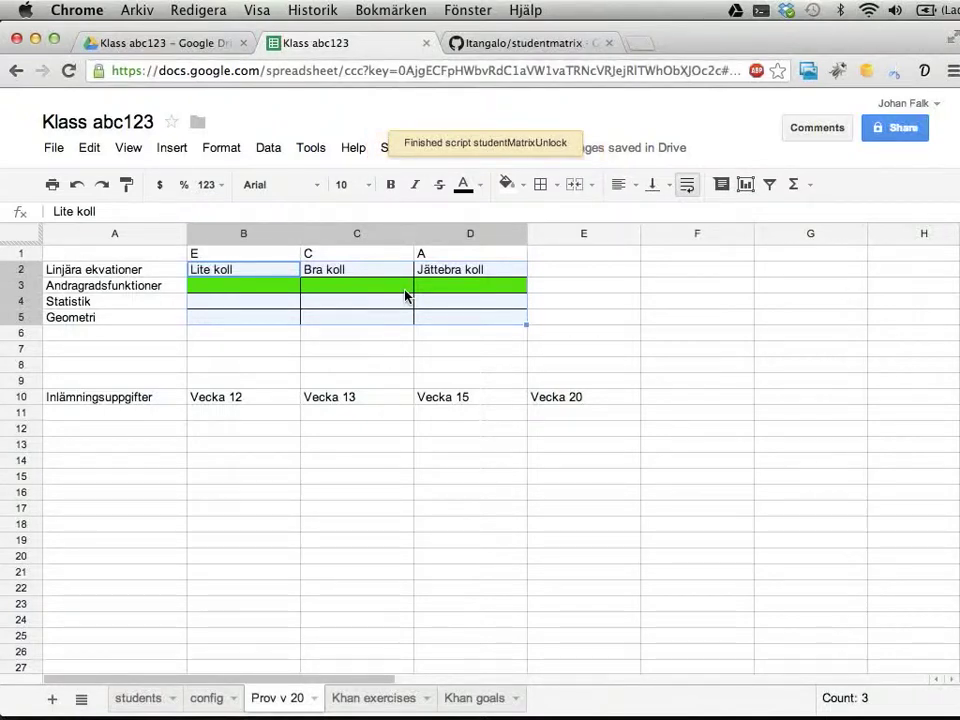
Open the first two students' matrices from the Klass abc123 Drive folder and check their Andragradsfunktioner cells
left_click(150, 45)
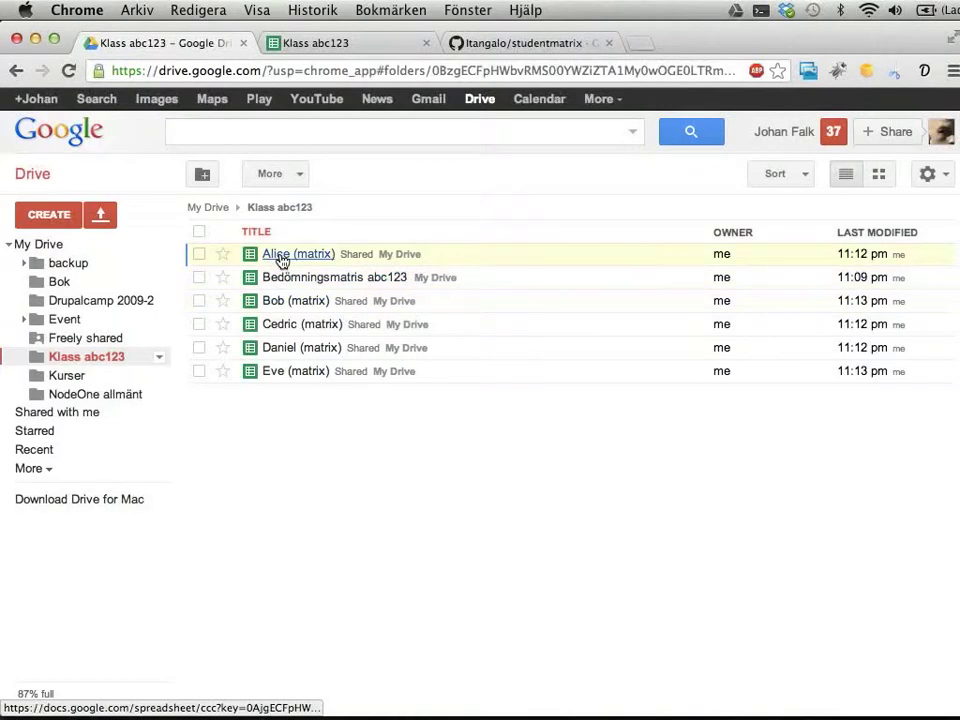
left_click(280, 256)
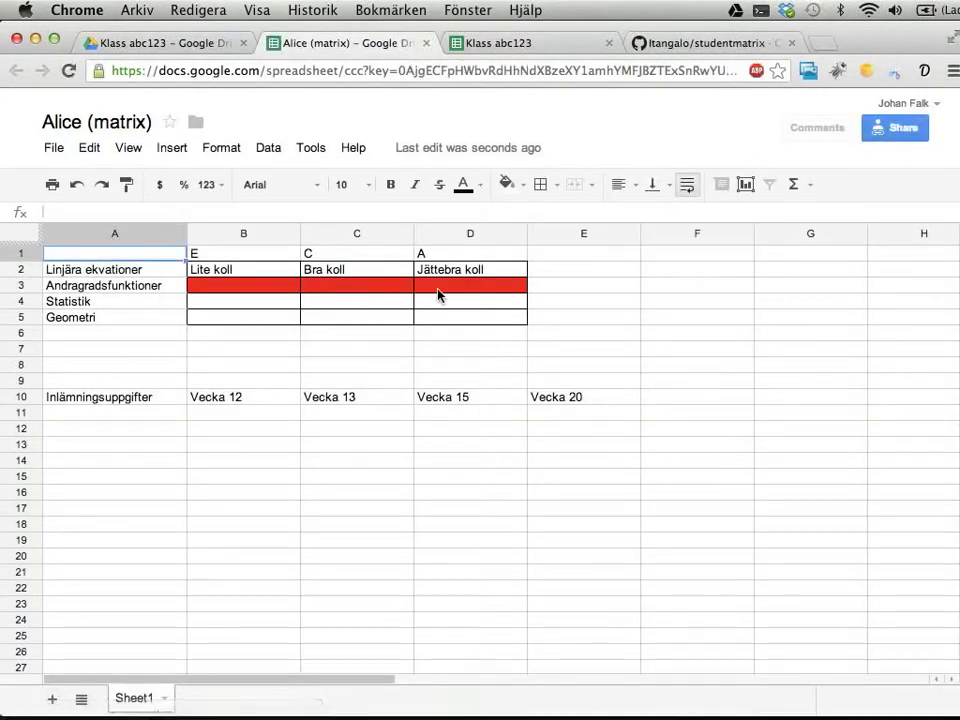
left_click_drag(289, 285, 435, 297)
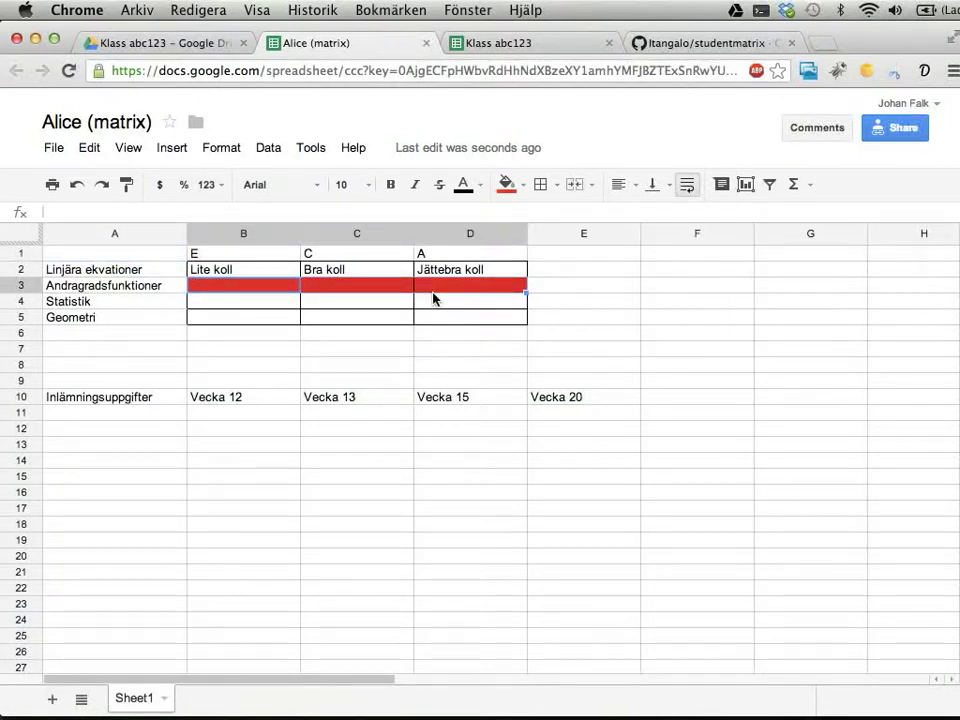
left_click(170, 45)
left_click(276, 308)
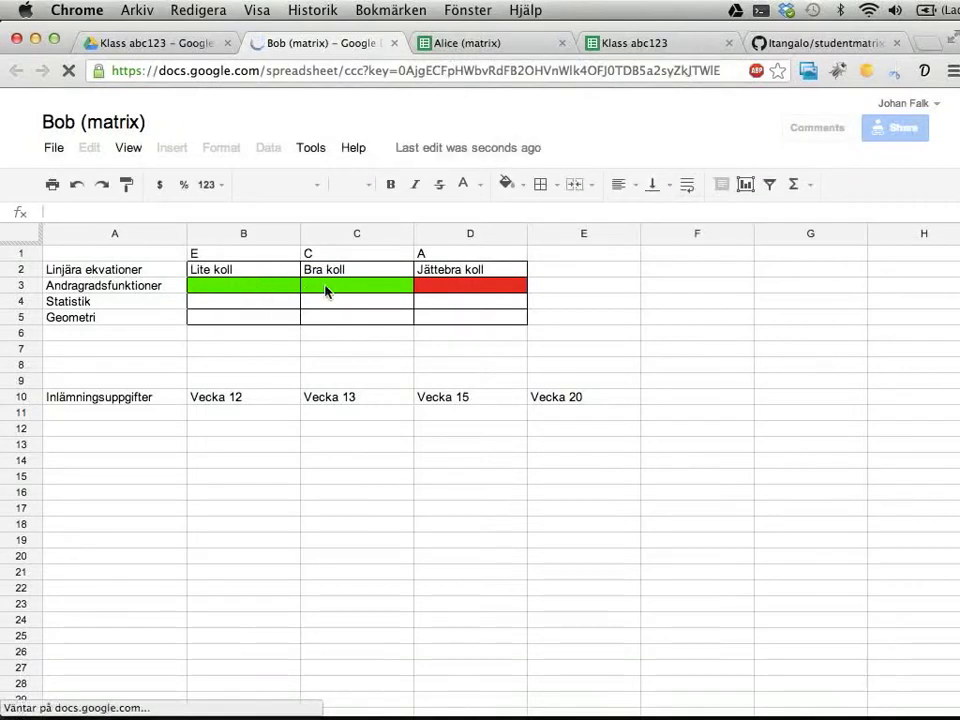
left_click_drag(268, 285, 322, 289)
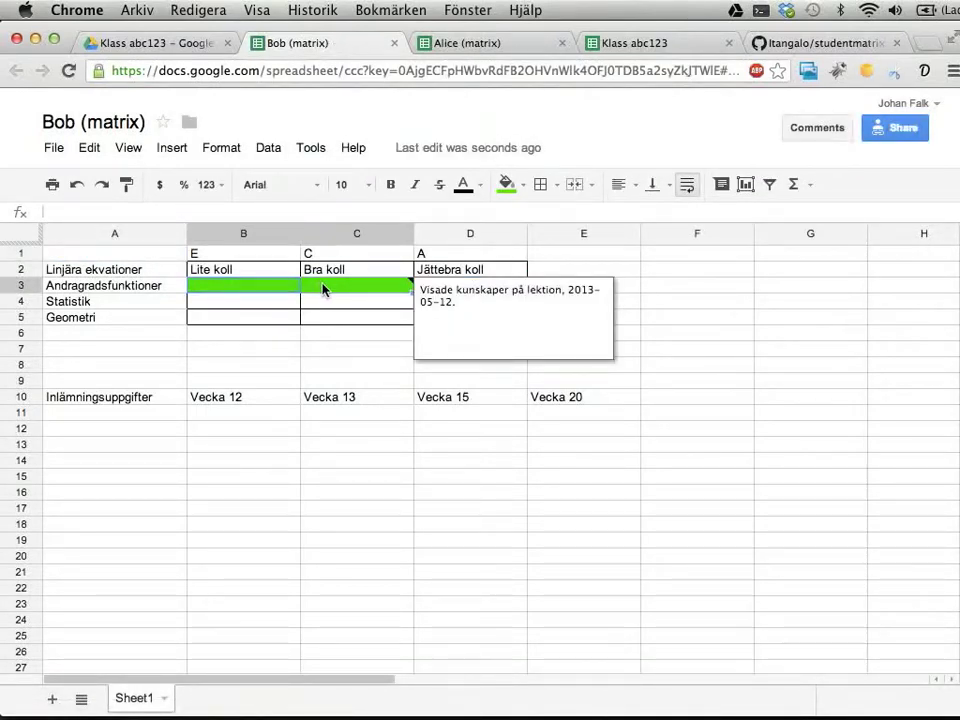
left_click(323, 308)
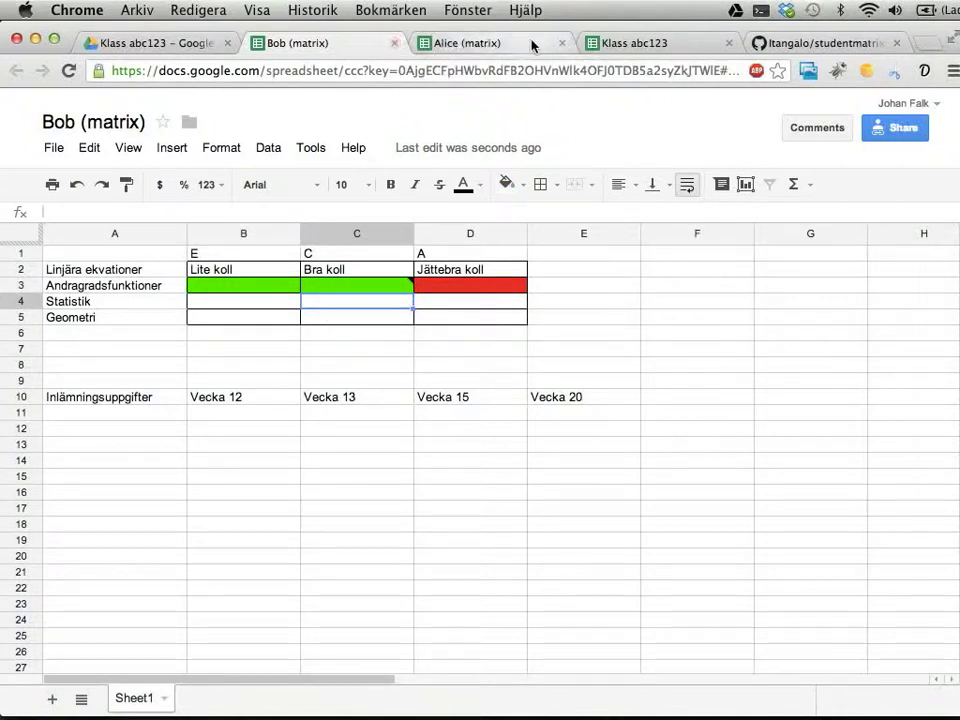
Return to the Klass abc123 master sheet and set the third student's Update flag in A4 to 0 on the students sheet
left_click(612, 43)
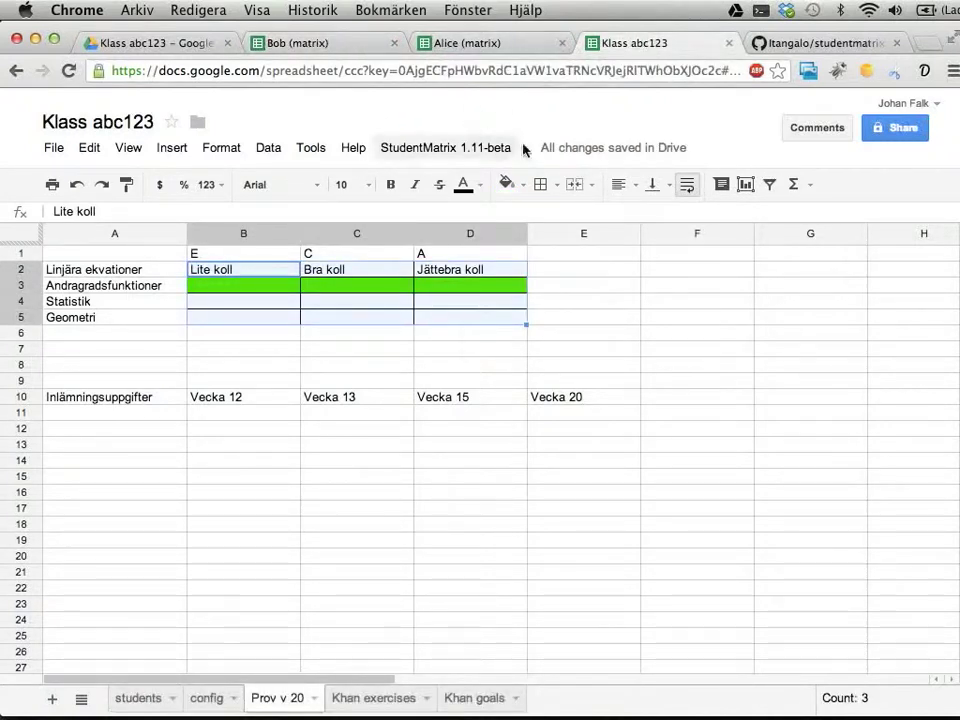
left_click(280, 333)
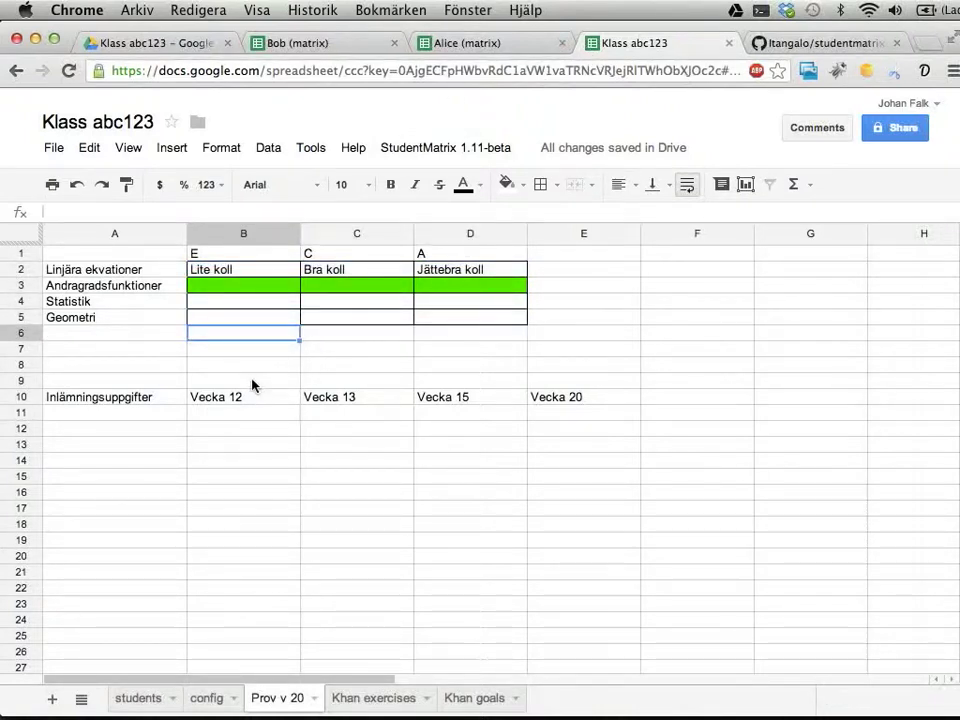
left_click(145, 706)
left_click(125, 315)
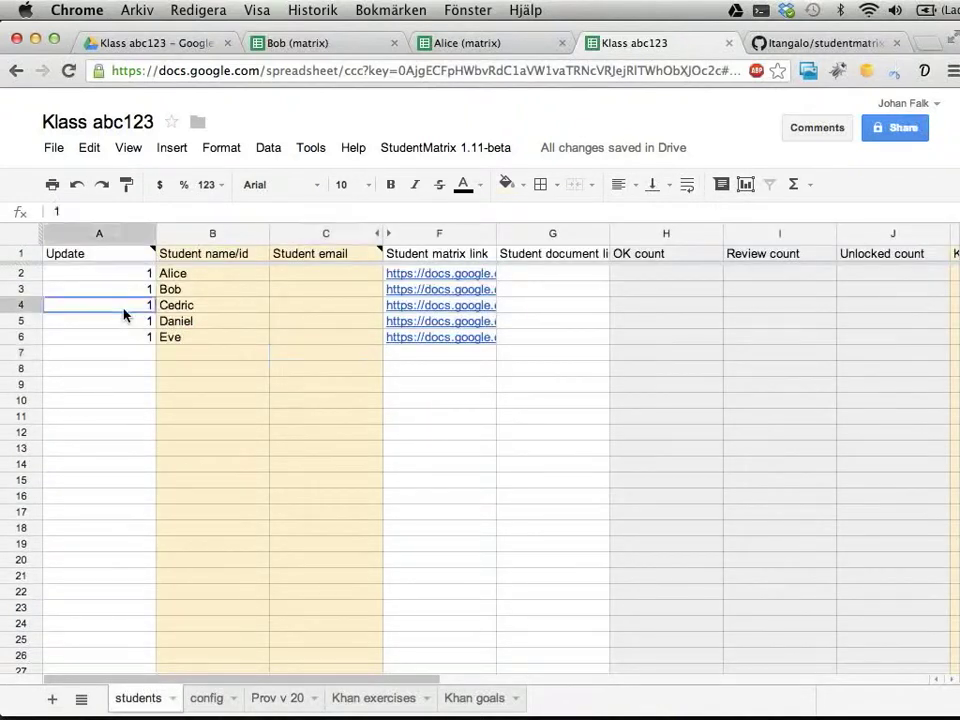
key("Delete")
left_click(133, 274)
left_click(133, 289)
left_click(134, 307)
type("0")
key("Return")
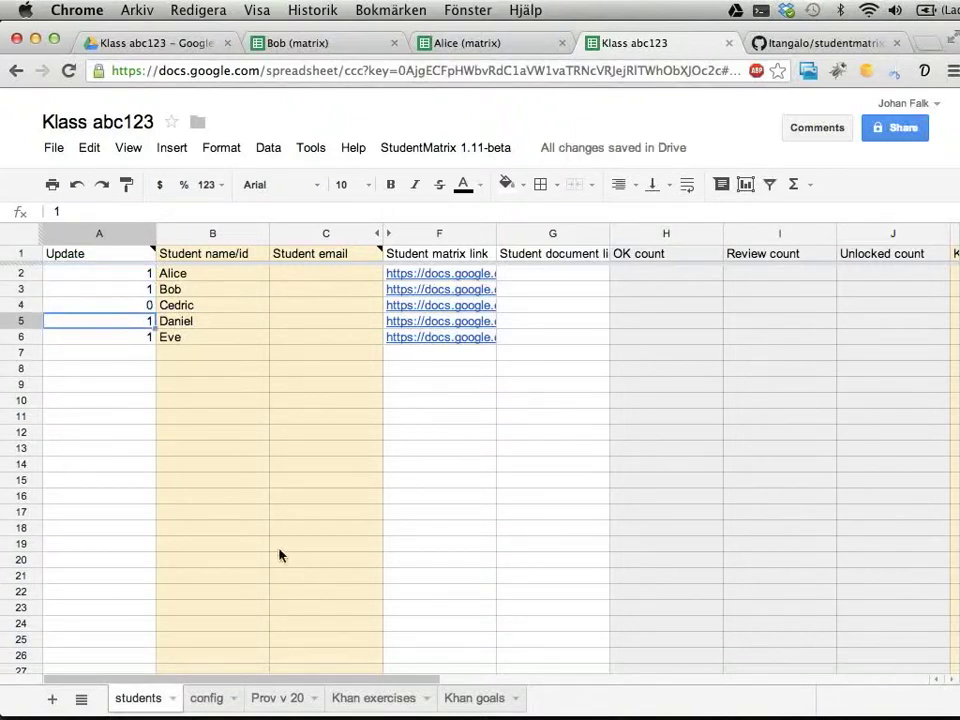
Run the StudentMatrix command Student sheets: Mark cells ok on the E-level Andragradsfunktioner cell, B3, of the Prov v 20 sheet
left_click(273, 700)
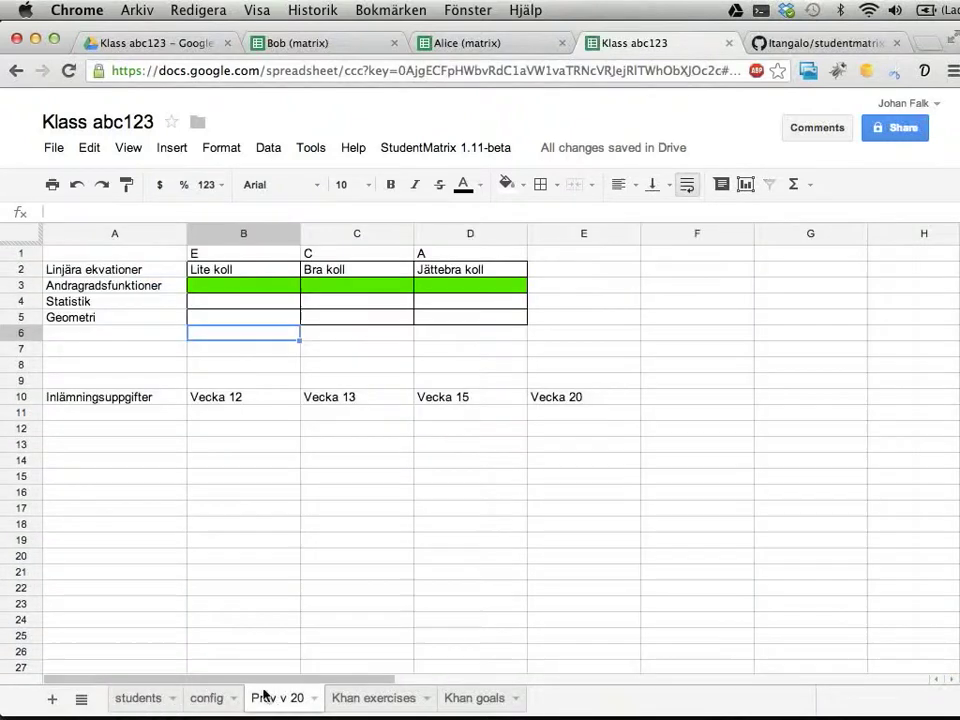
left_click(250, 292)
left_click(428, 148)
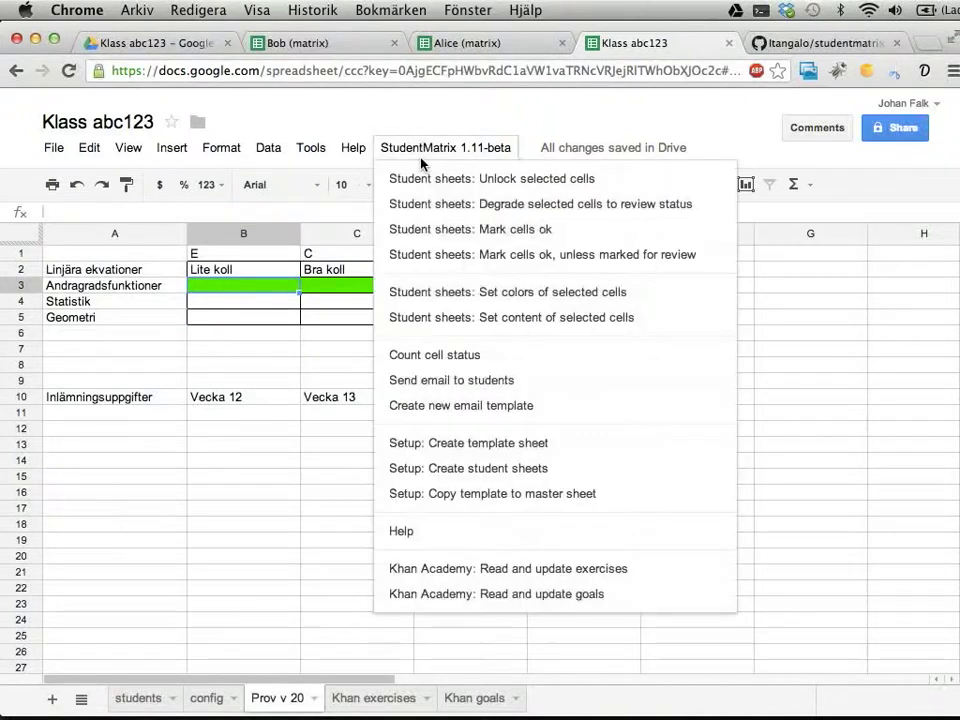
left_click(475, 231)
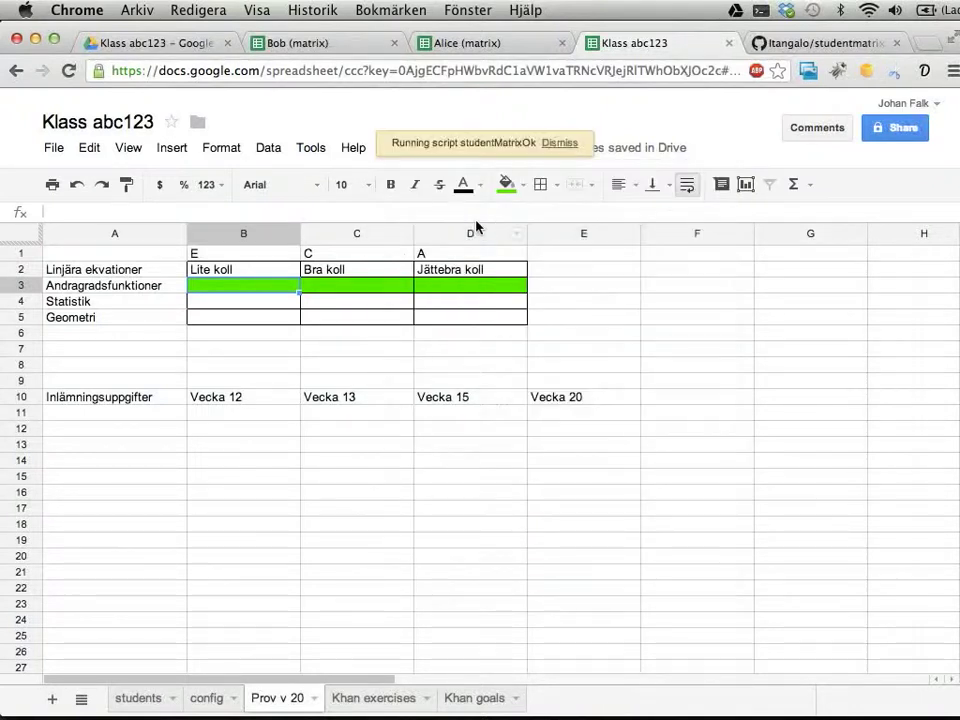
Check the Andragradsfunktioner row in the first student's matrix and return to the Klass abc123 master sheet
left_click(467, 44)
left_click(362, 318)
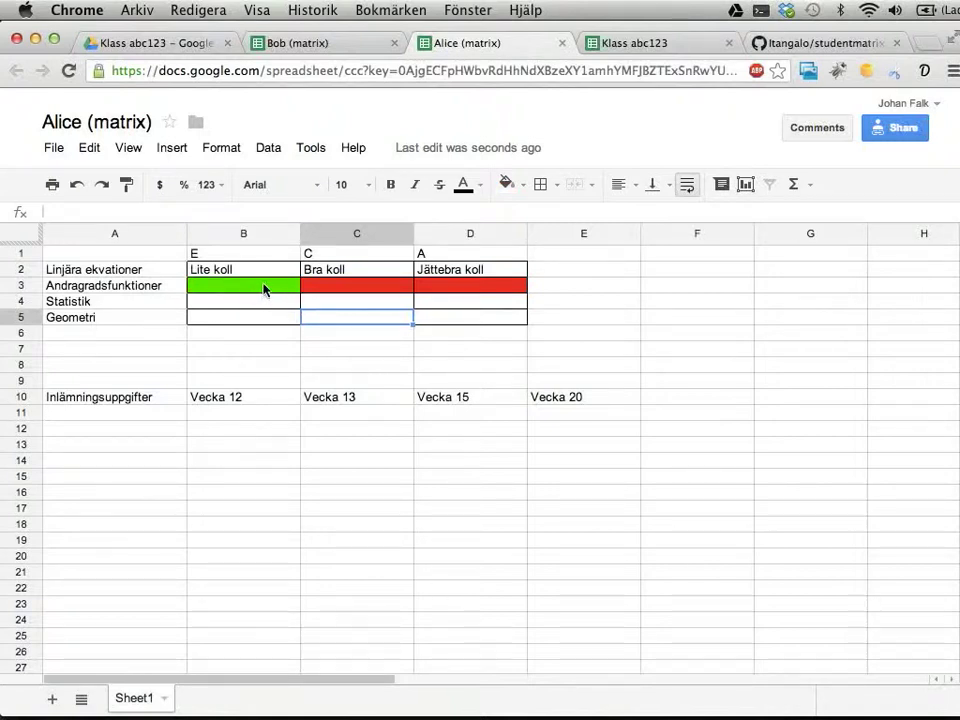
left_click(643, 46)
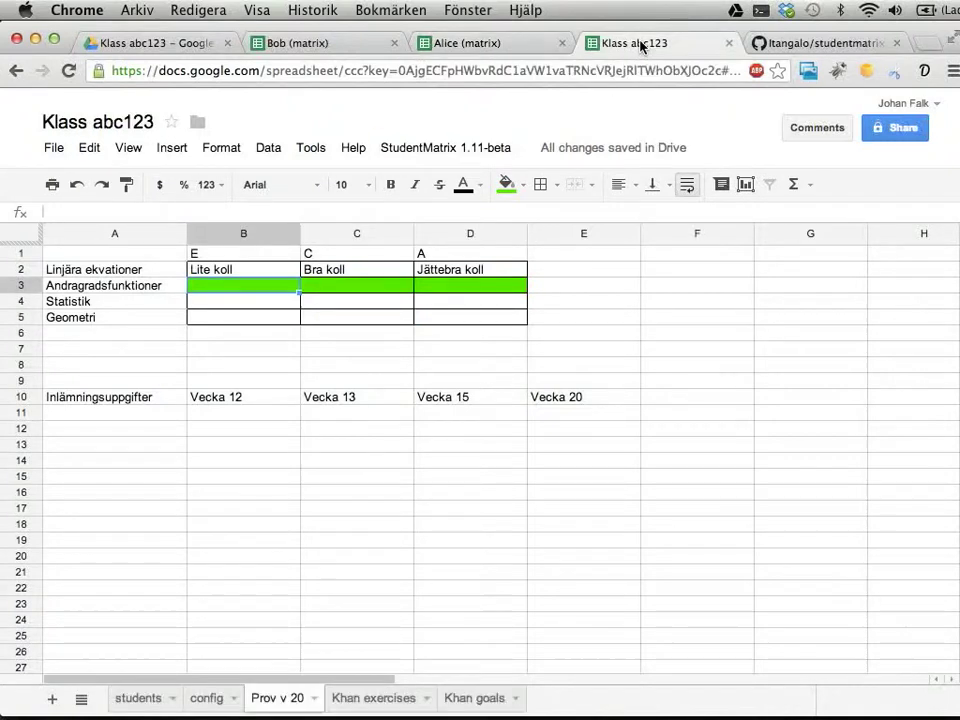
Set the first student's Update flag in A2 to 0 on the students sheet
left_click(130, 698)
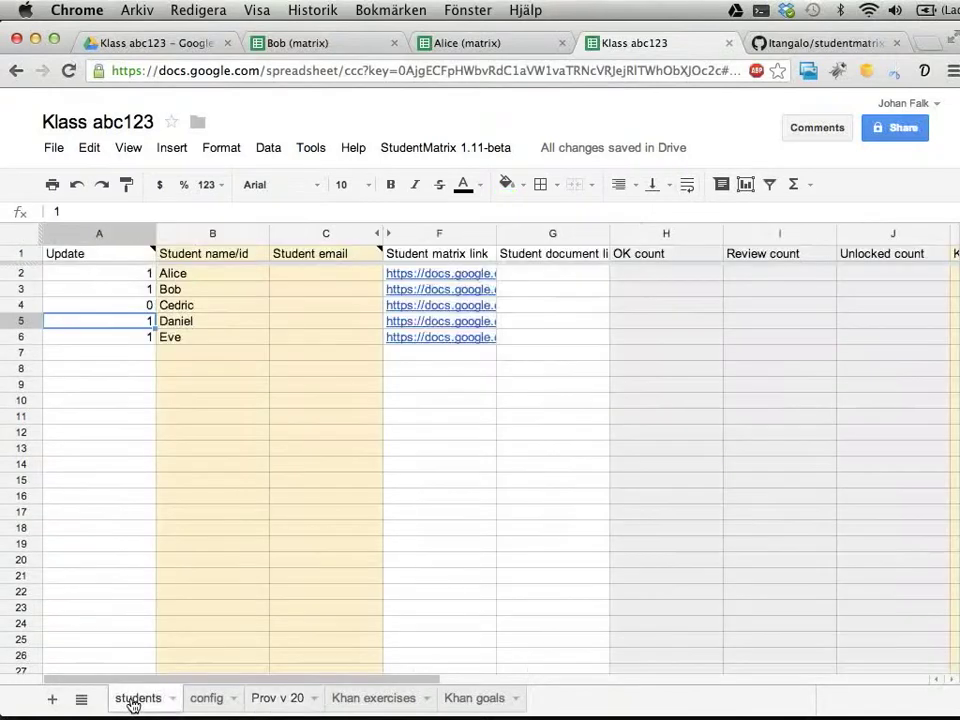
key("Up")
key("Up")
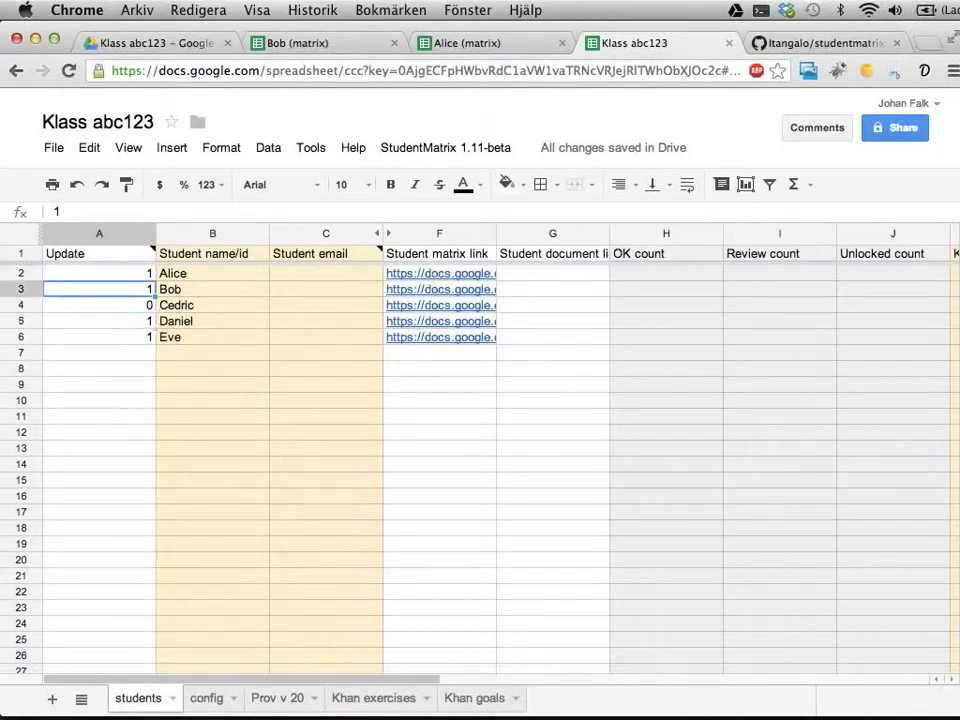
key("Up")
type("0")
key("Return")
key("Down")
key("Down")
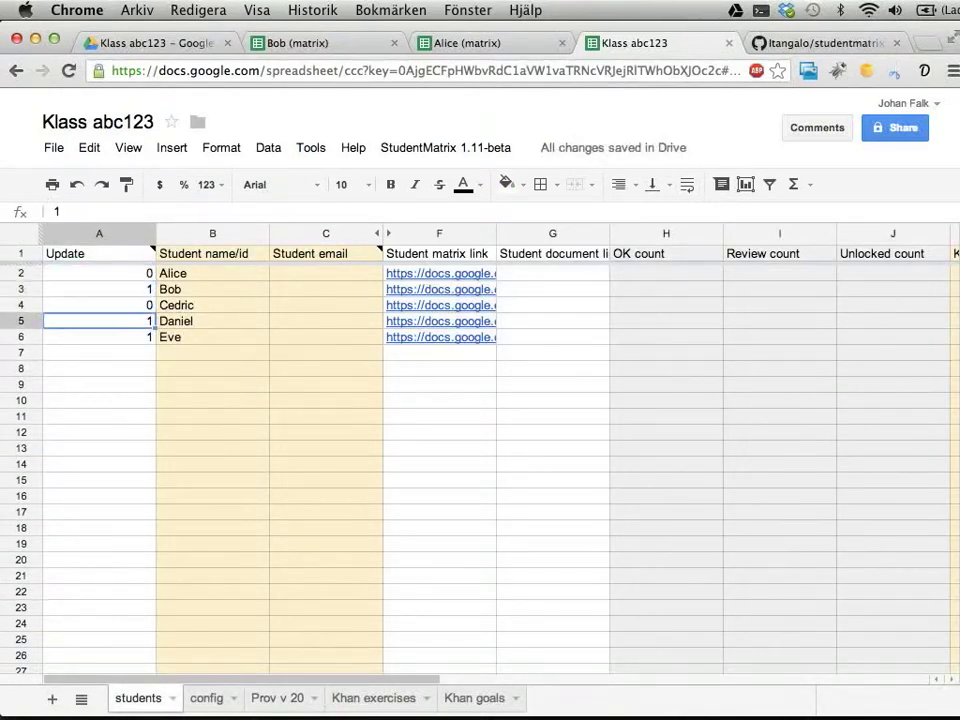
Run the StudentMatrix command Student sheets: Mark cells ok on the C-level Andragradsfunktioner cell, C3, of the Prov v 20 sheet
left_click(278, 700)
left_click(316, 288)
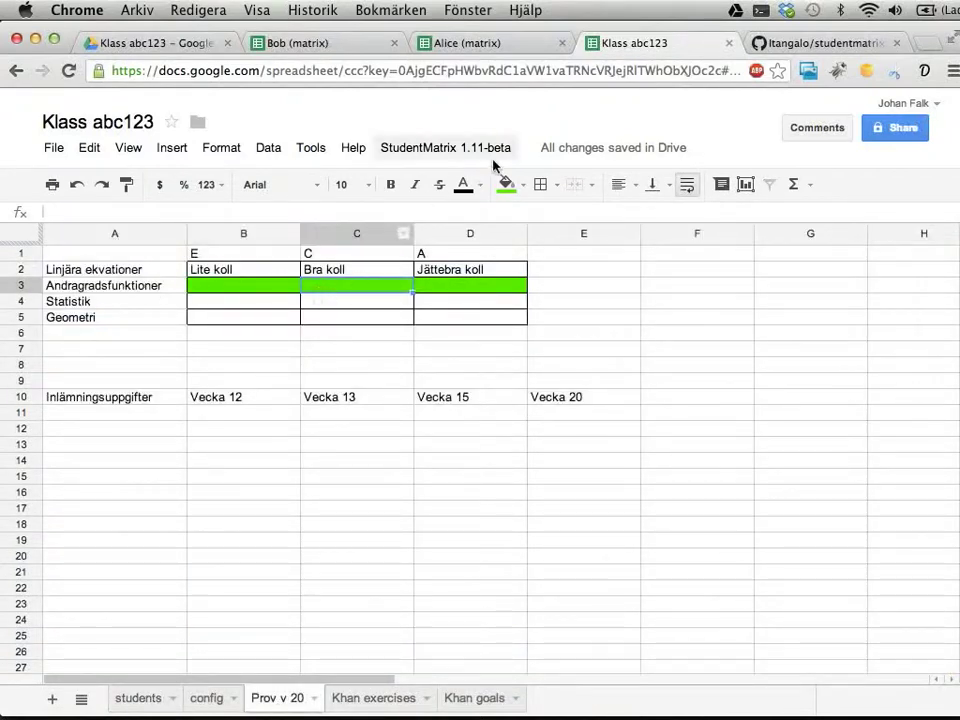
left_click(458, 148)
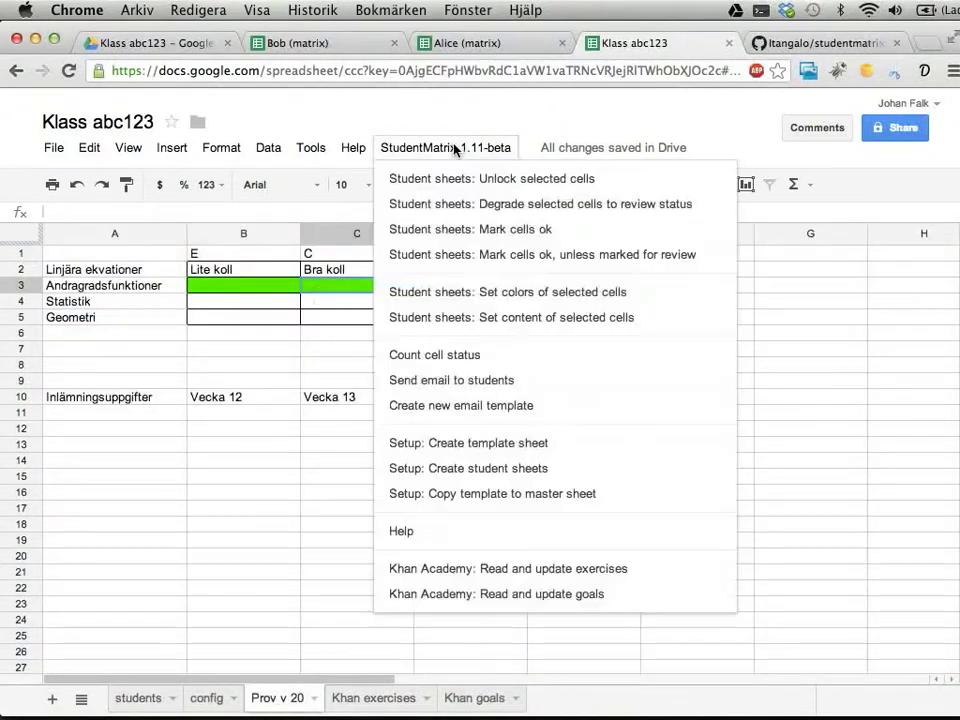
left_click(455, 232)
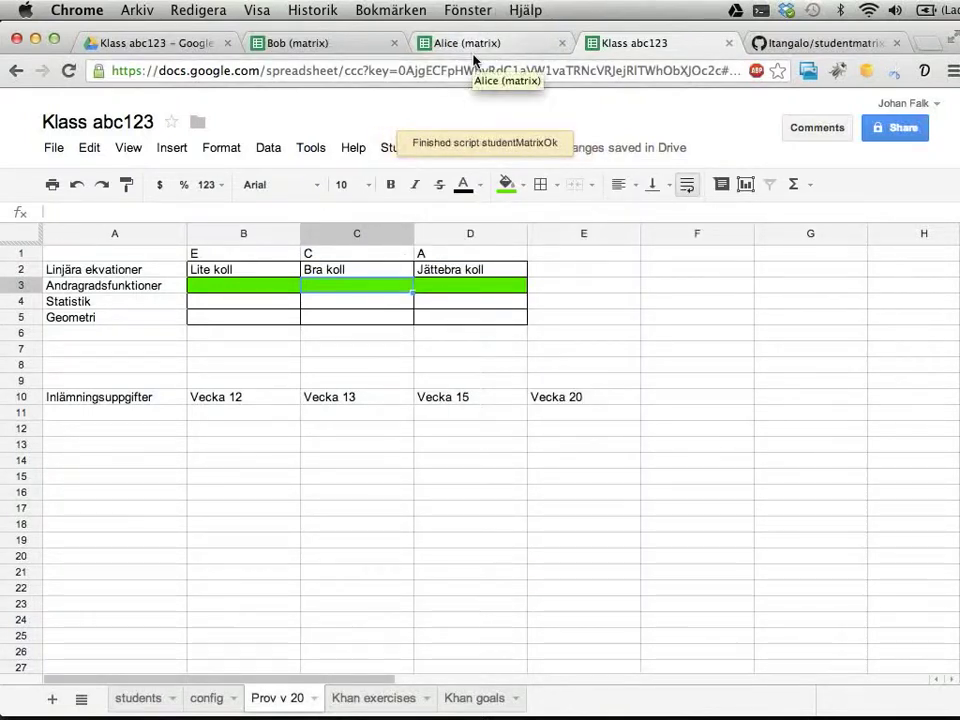
left_click_drag(261, 400, 546, 404)
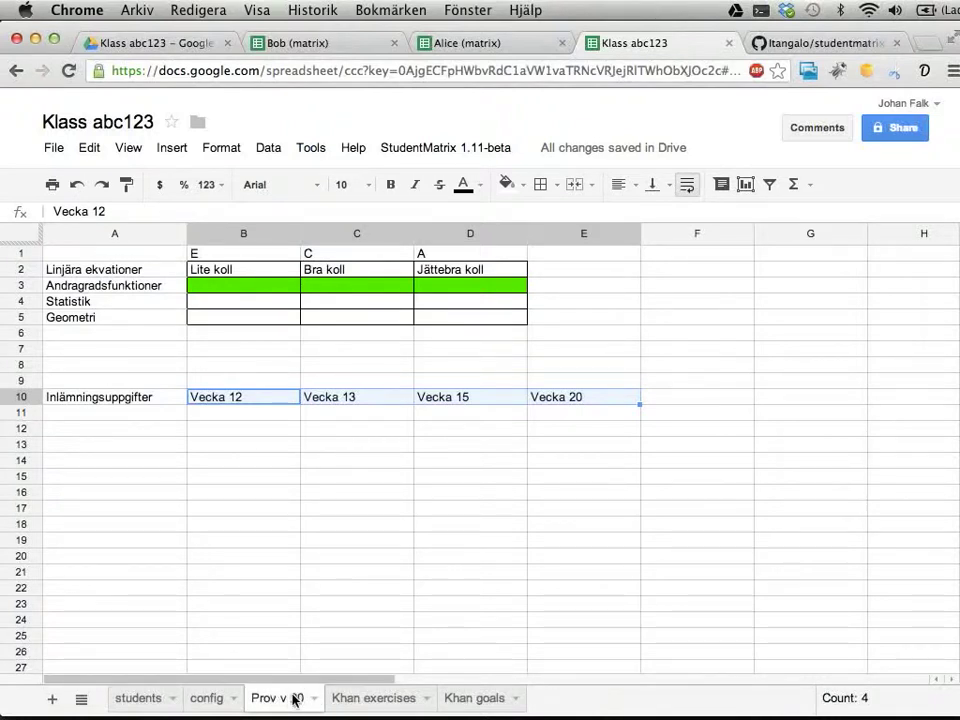
left_click(139, 262)
left_click_drag(139, 262, 591, 401)
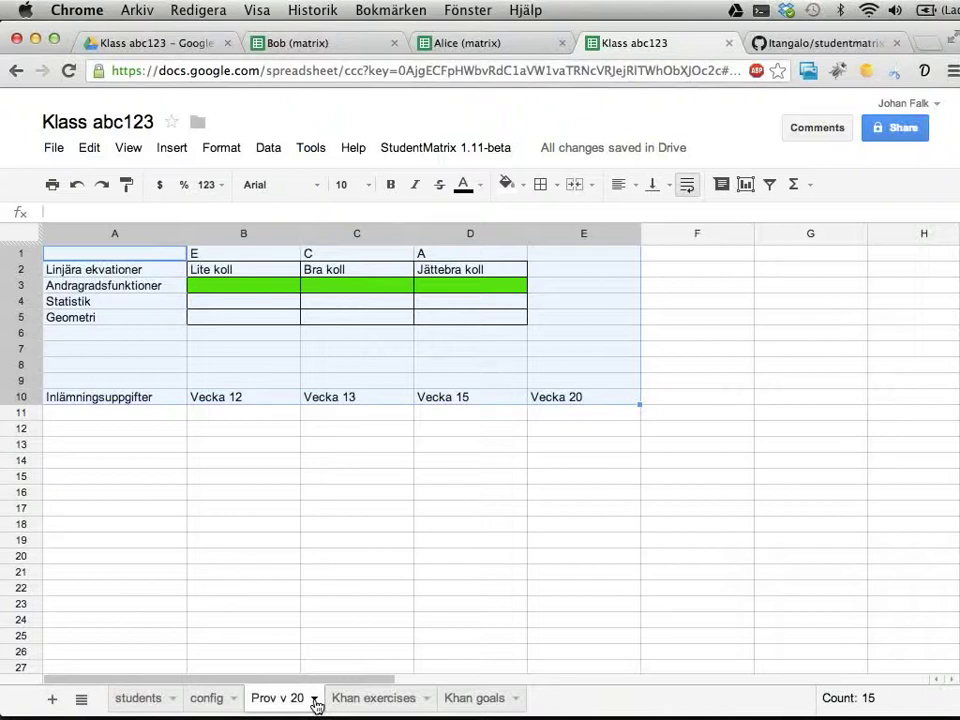
left_click(399, 540)
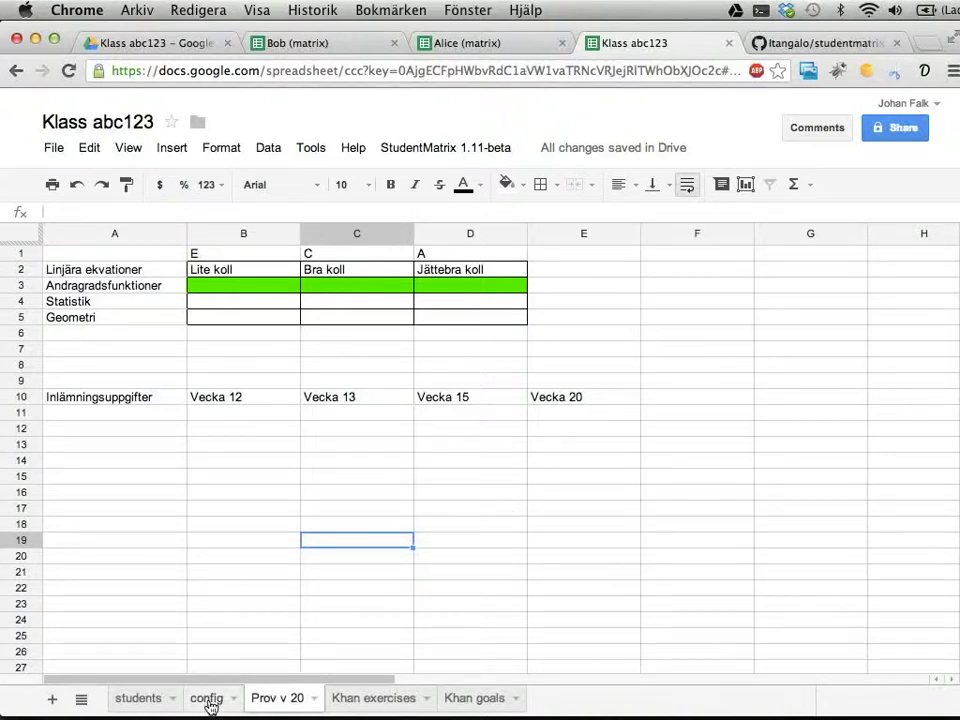
Set the Update flags of the first and third students, A2 and A4, to 1 on the students sheet
left_click(140, 698)
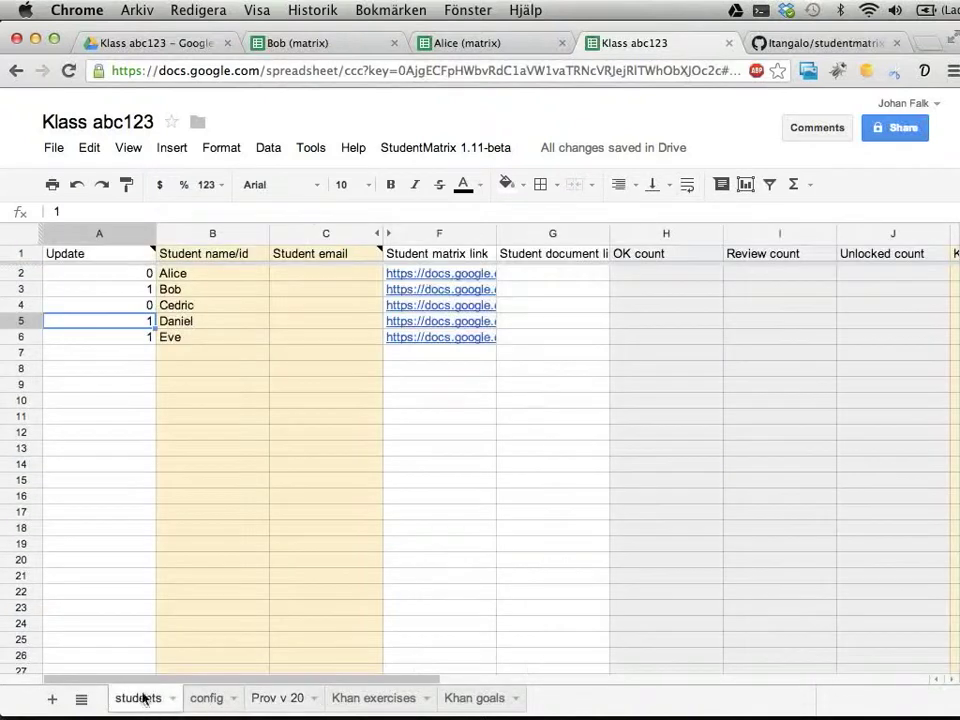
left_click_drag(348, 277, 347, 332)
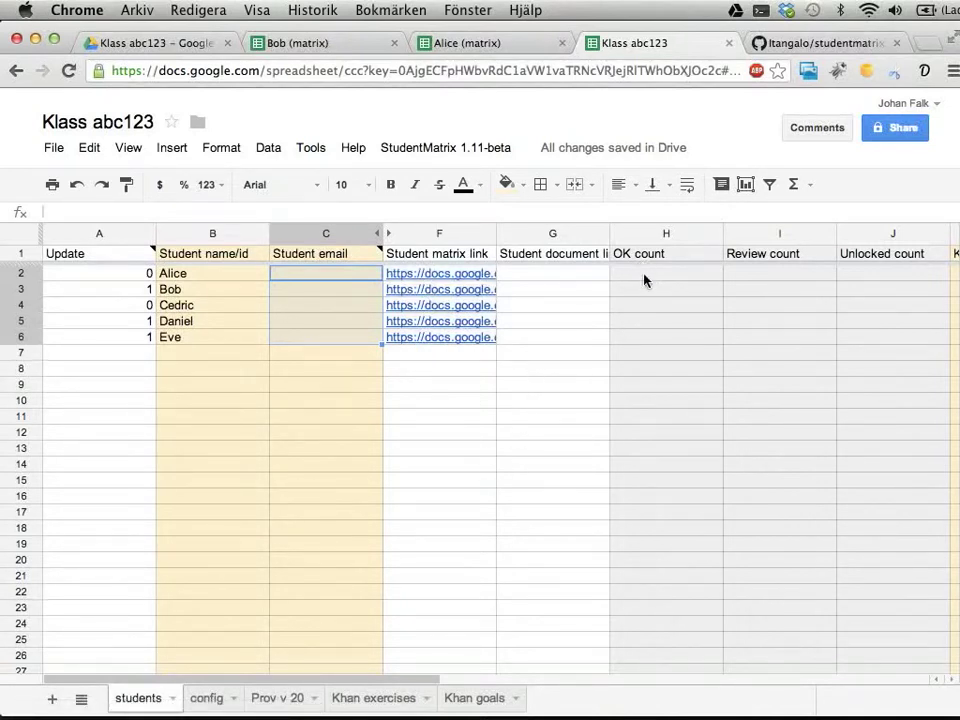
left_click_drag(645, 280, 864, 339)
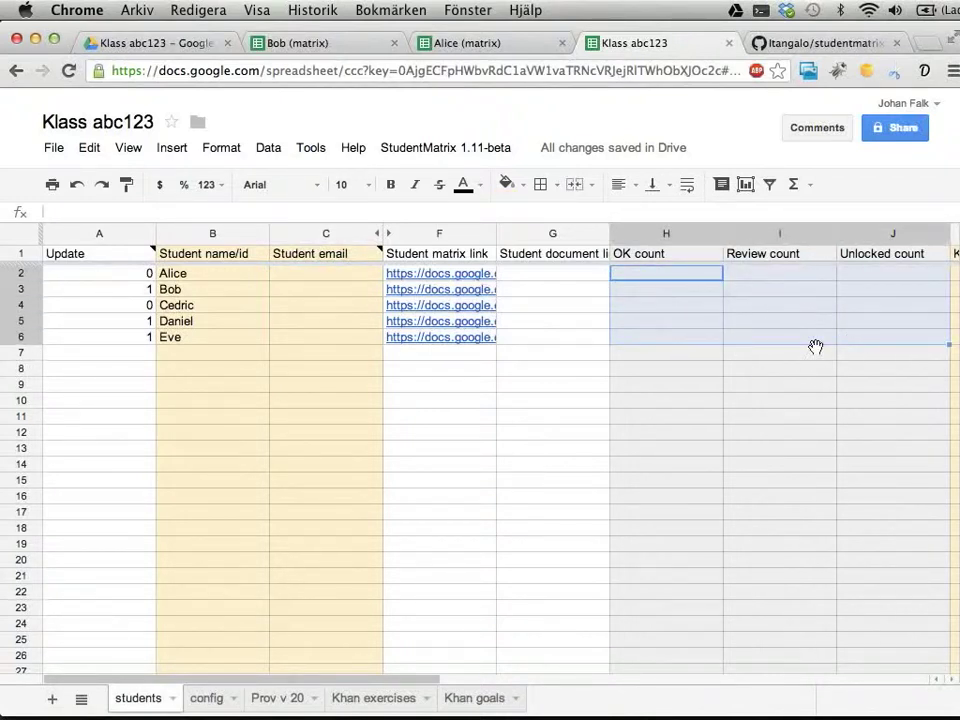
left_click(128, 275)
type("1")
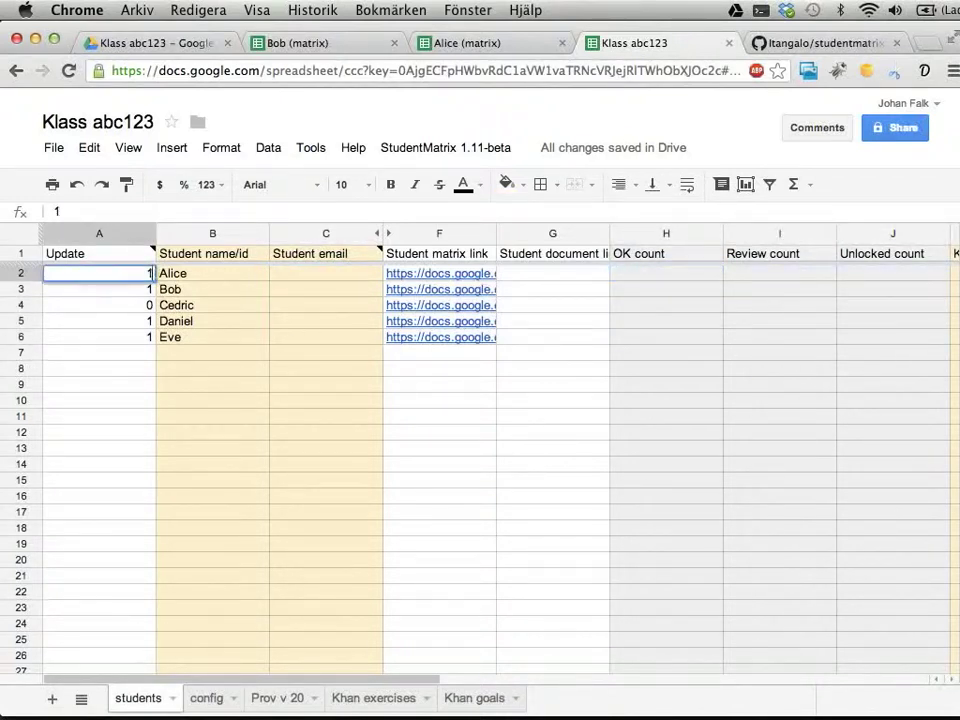
key("Return")
key("Down")
type("1")
key("Return")
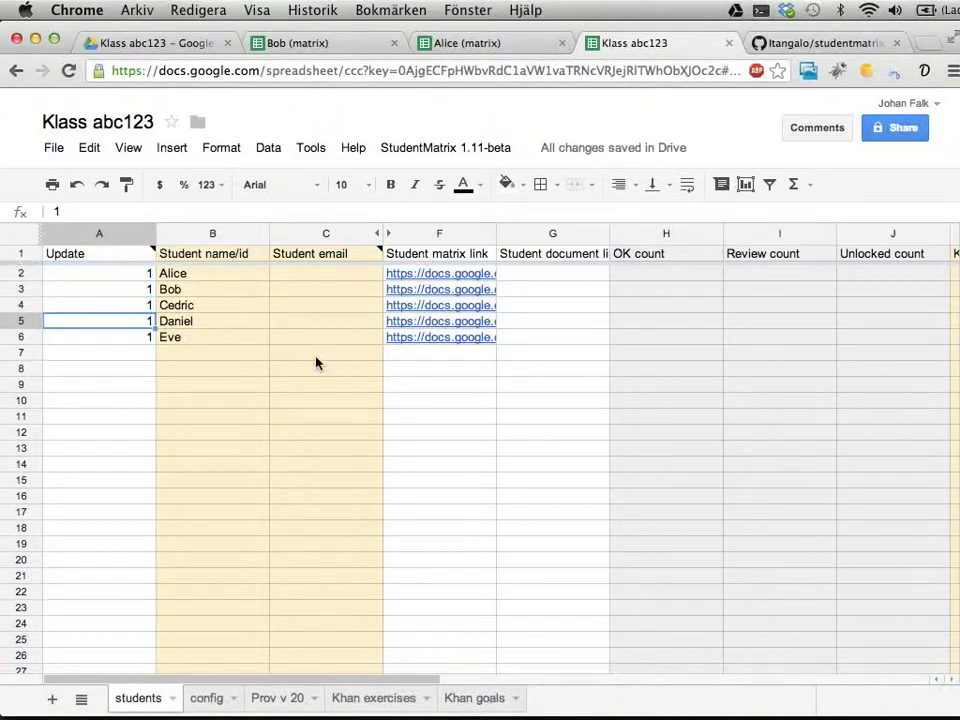
Run the StudentMatrix command Count cell status on the Andragradsfunktioner cells B3:D3 of the Prov v 20 sheet
left_click(274, 704)
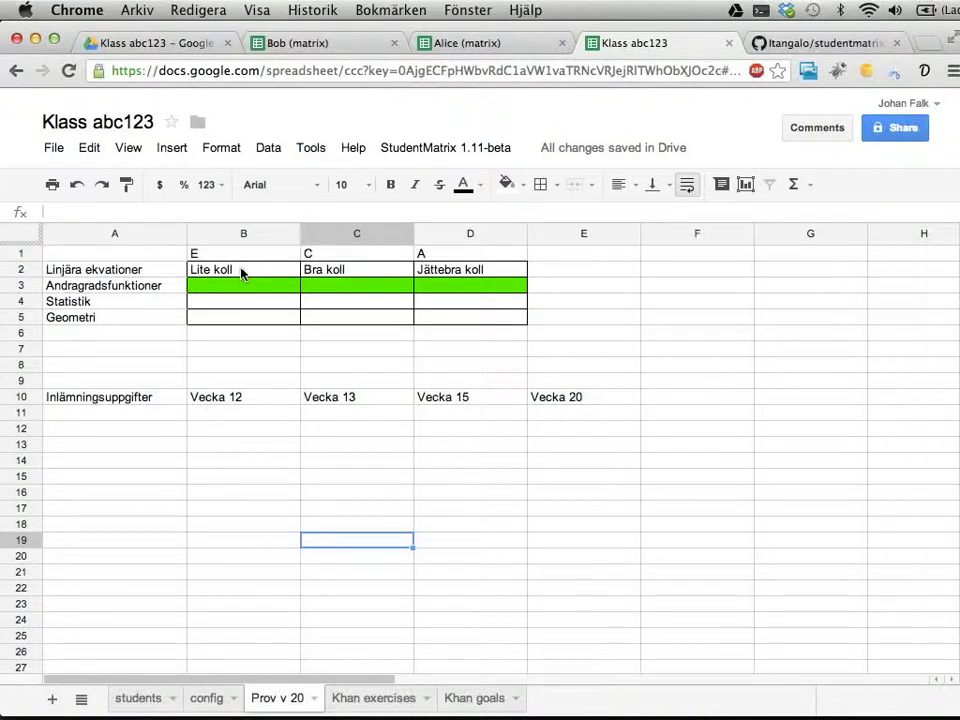
left_click_drag(236, 285, 447, 288)
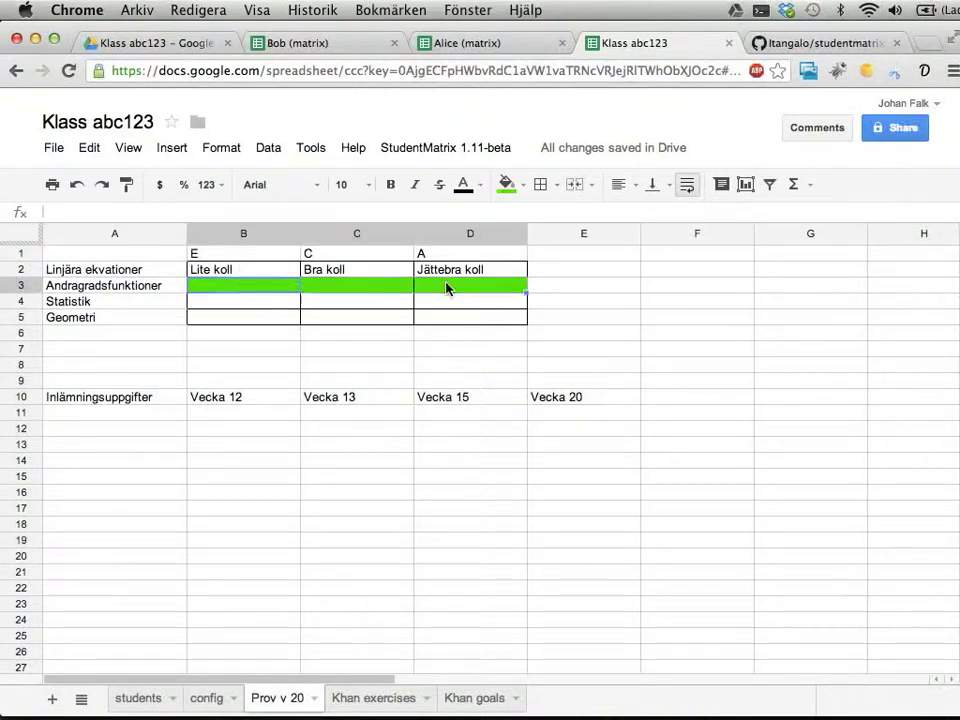
left_click(441, 149)
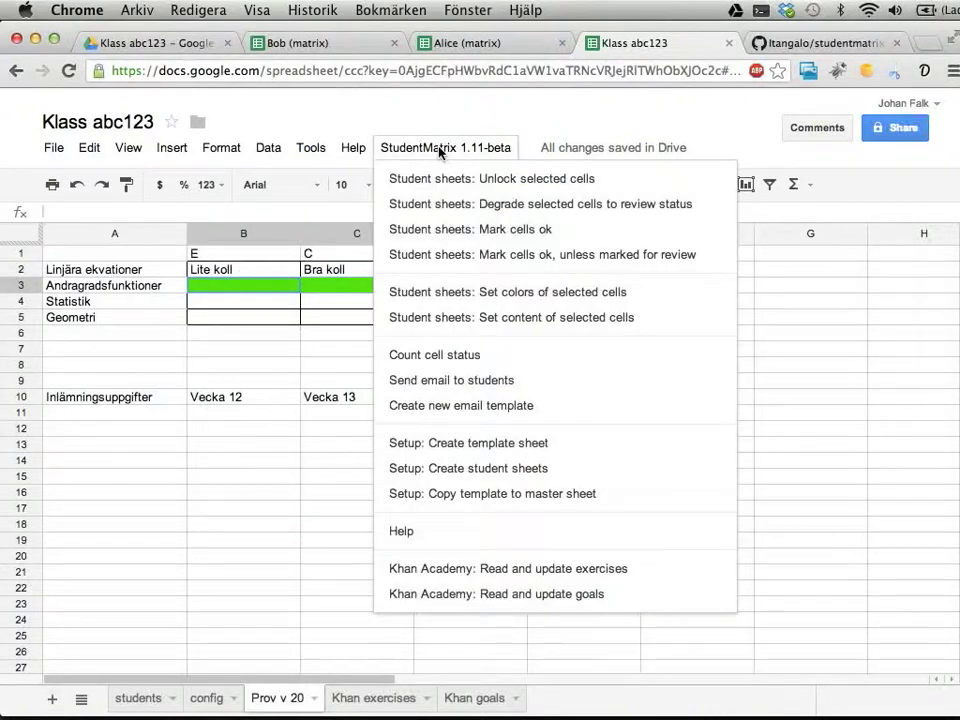
left_click(442, 360)
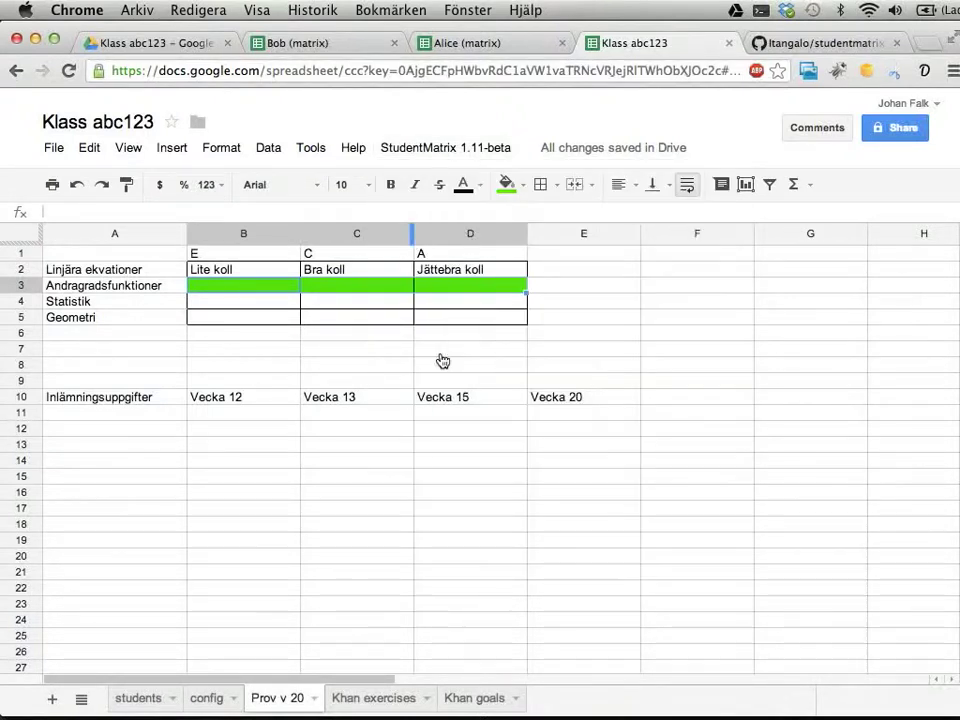
Check the OK, Review and Unlocked counts of all students on the students sheet
left_click(133, 699)
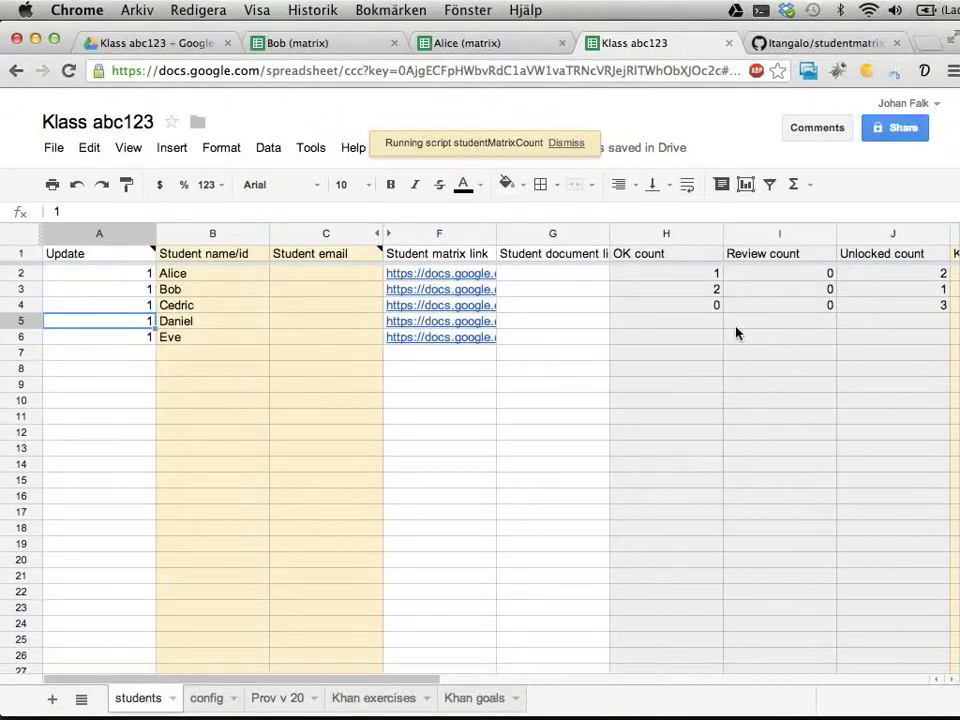
left_click(680, 280)
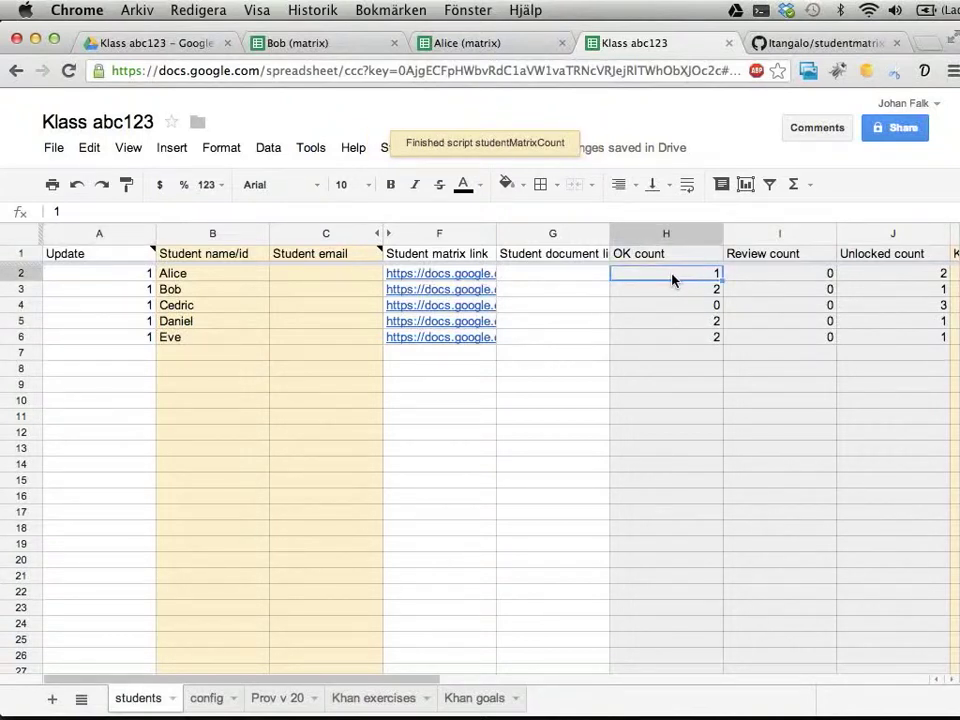
left_click(754, 274)
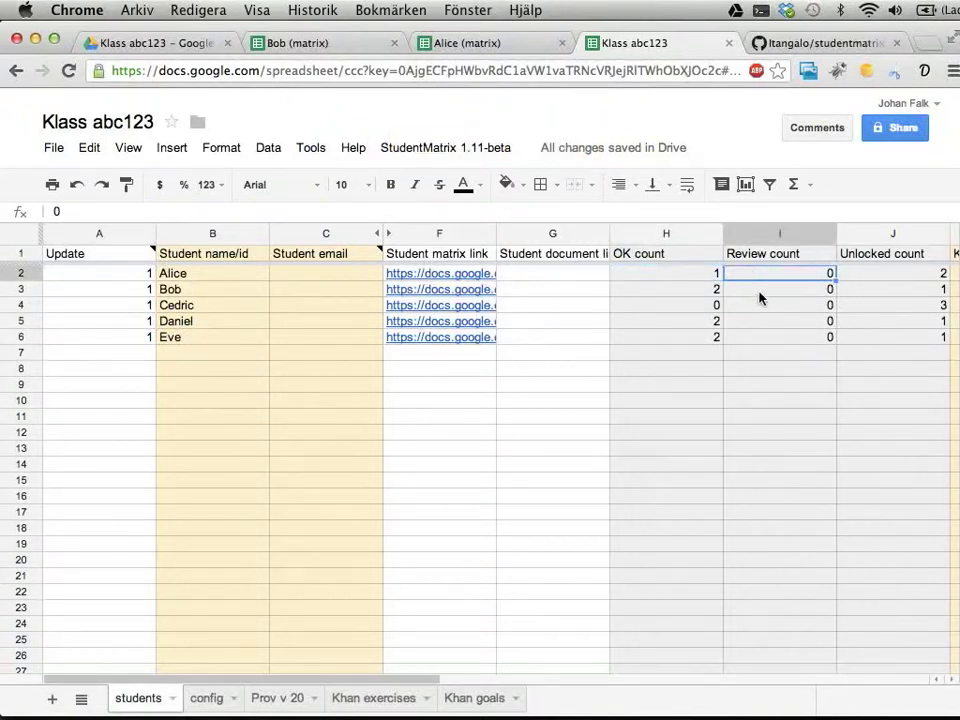
left_click_drag(890, 273, 864, 335)
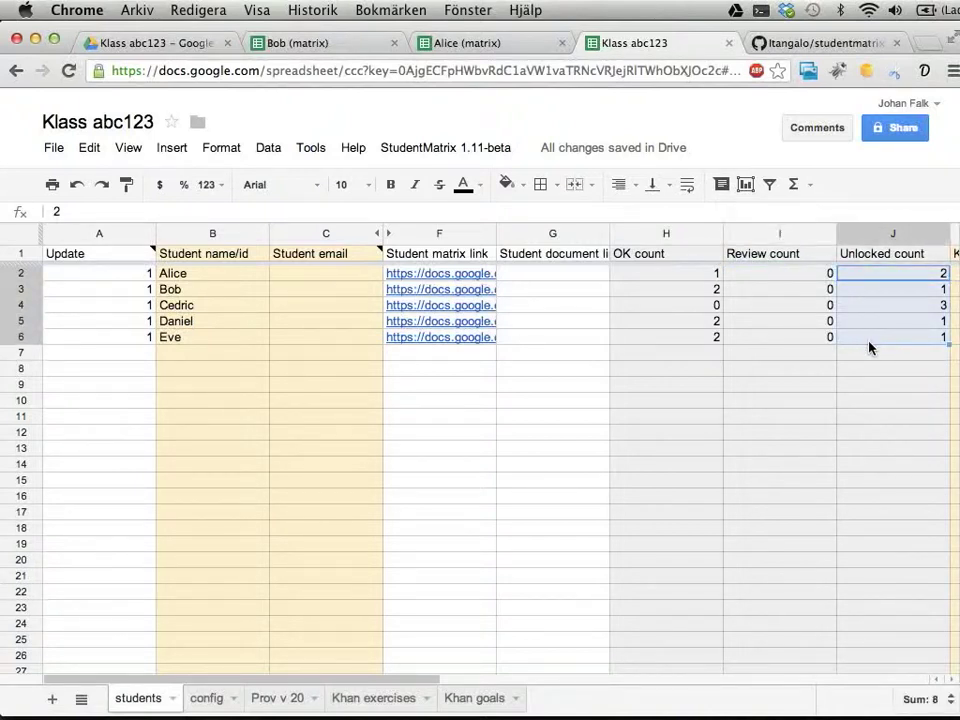
left_click(660, 311)
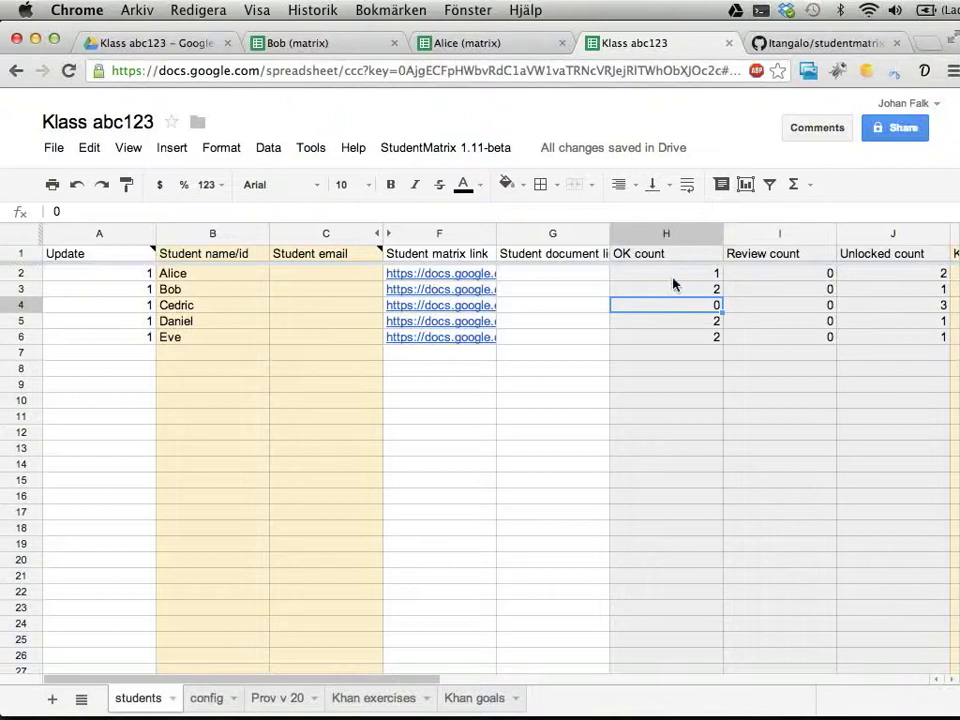
left_click(673, 278)
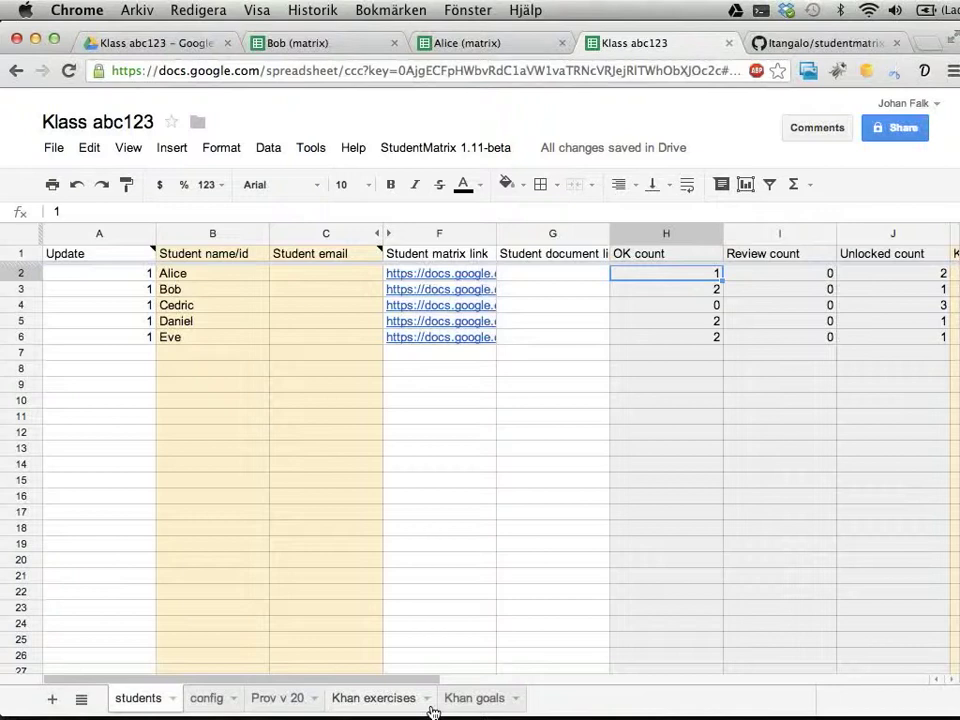
Select the first student's Student email cell, C2, on the students sheet
left_click(307, 277)
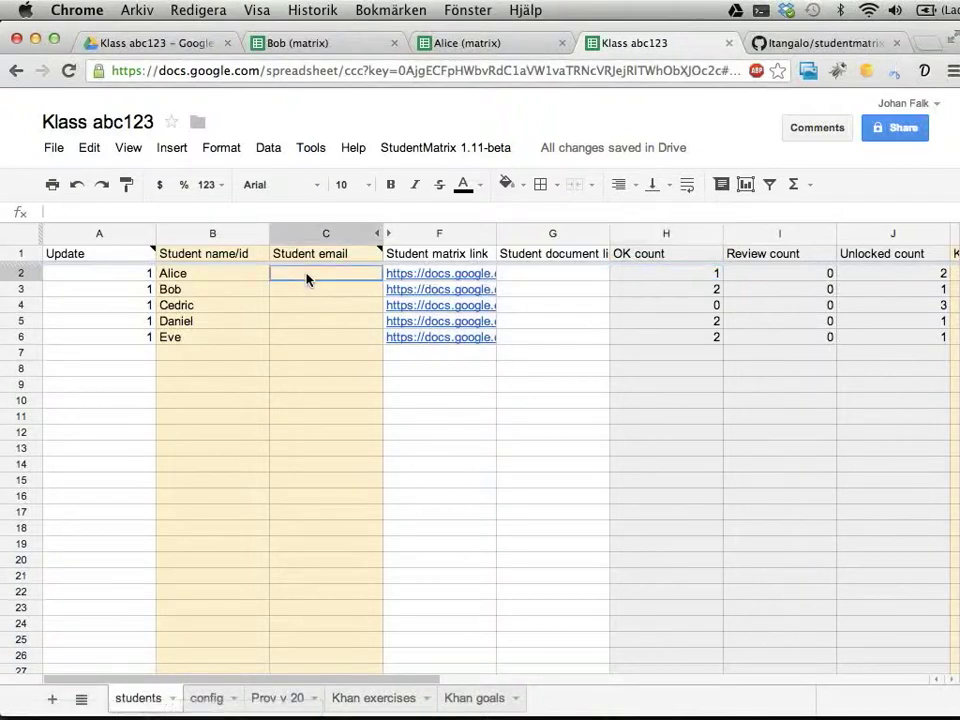